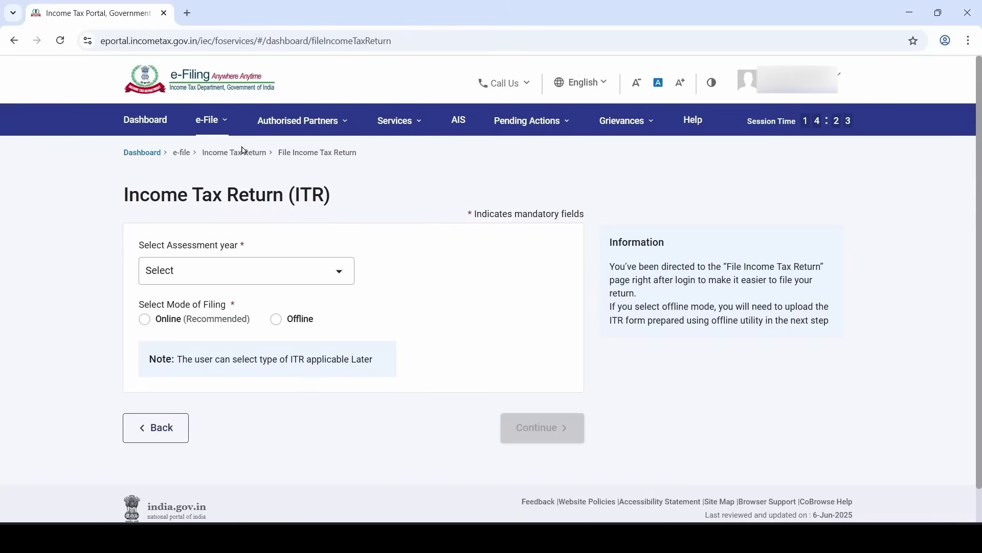
# Step: Open the File Income Tax Return page from the e-File options
pyautogui.click(217, 125)
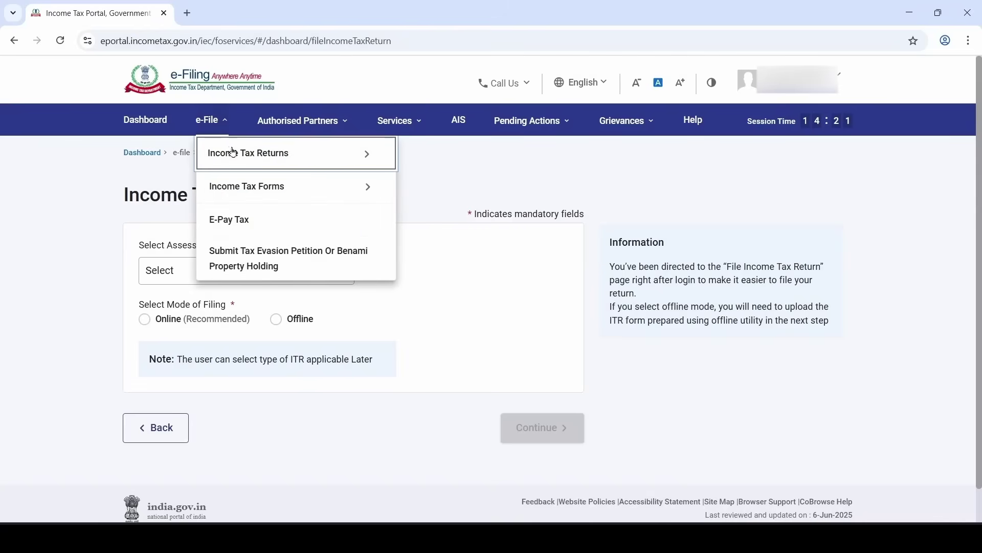
pyautogui.moveTo(249, 158)
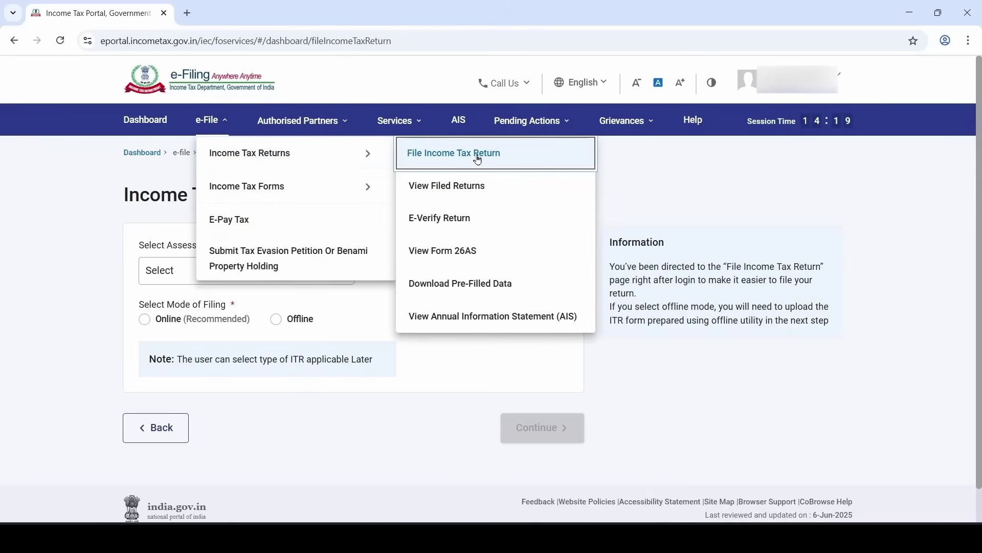
pyautogui.click(493, 158)
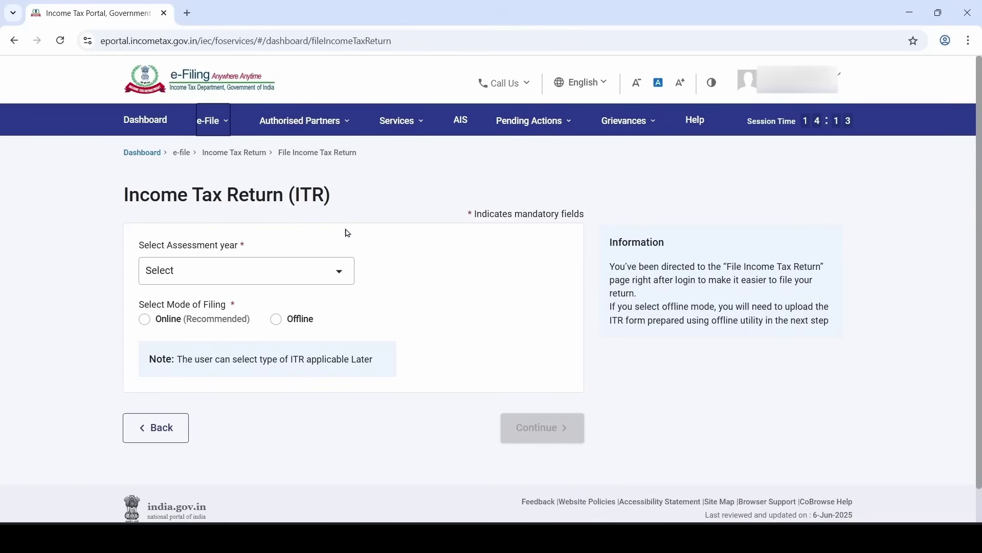
# Step: Choose assessment year 2025-26 (Current A.Y.) with the Online filing mode and continue
pyautogui.click(285, 276)
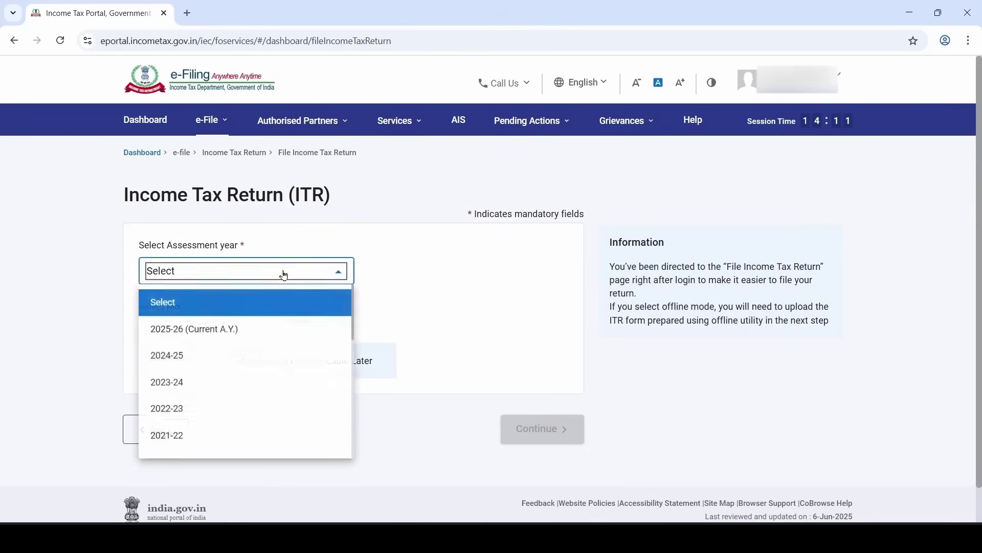
pyautogui.click(278, 335)
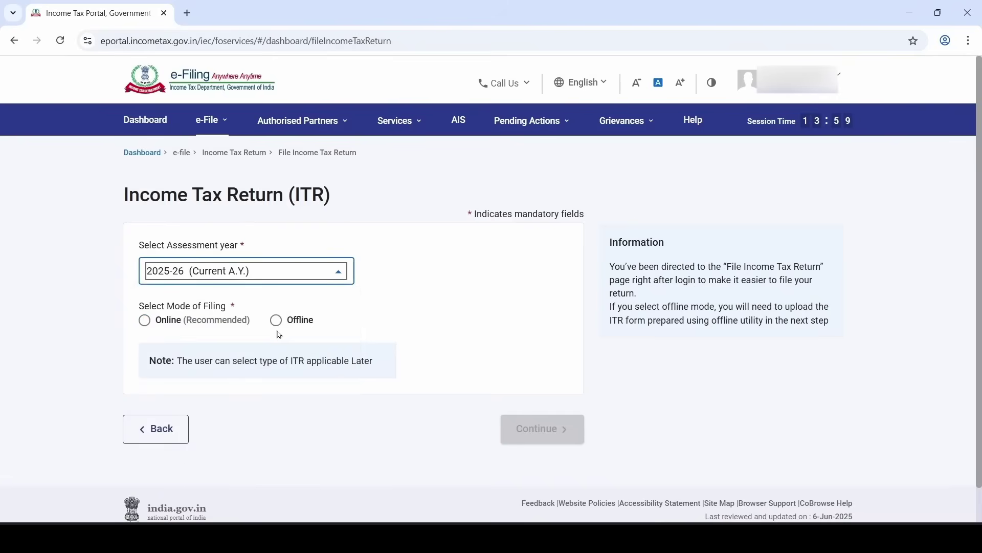
pyautogui.click(189, 339)
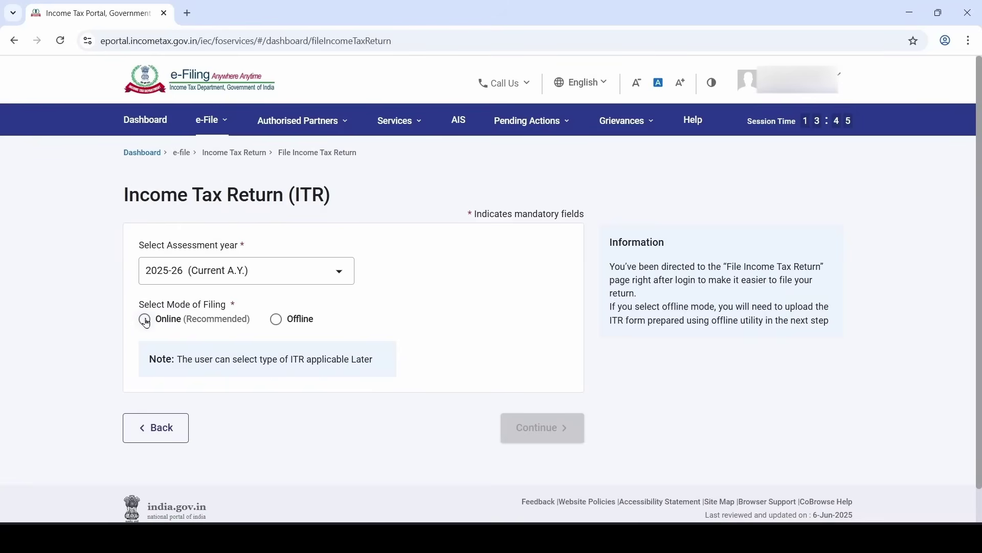
pyautogui.click(145, 320)
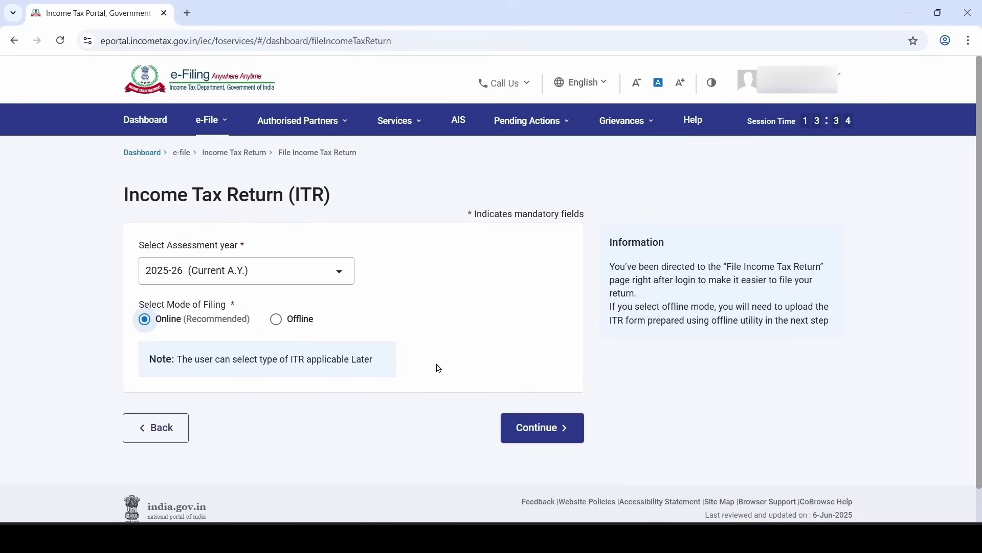
pyautogui.click(536, 429)
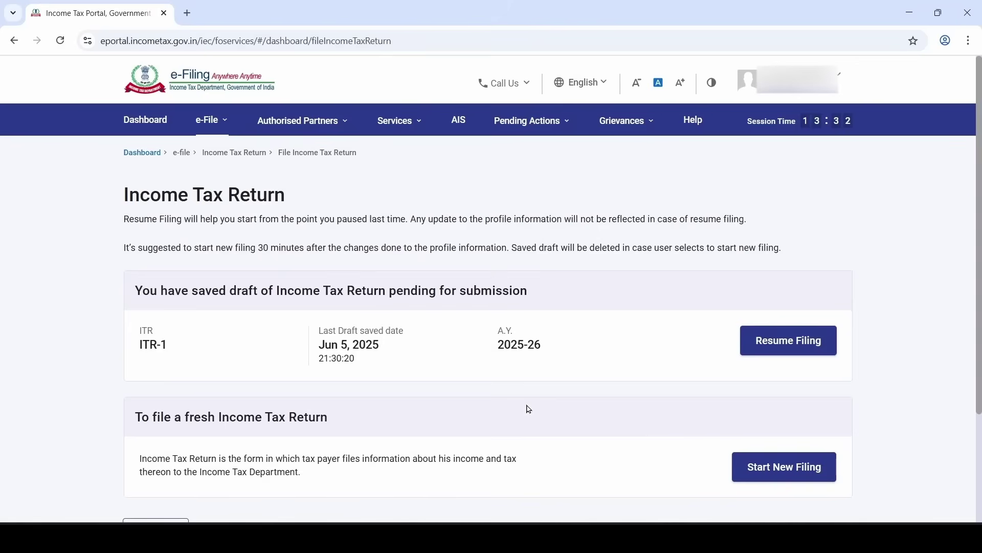
# Step: Start a new filing instead of resuming the saved draft, and continue with the Individual status
pyautogui.scroll(-3, 529, 409)
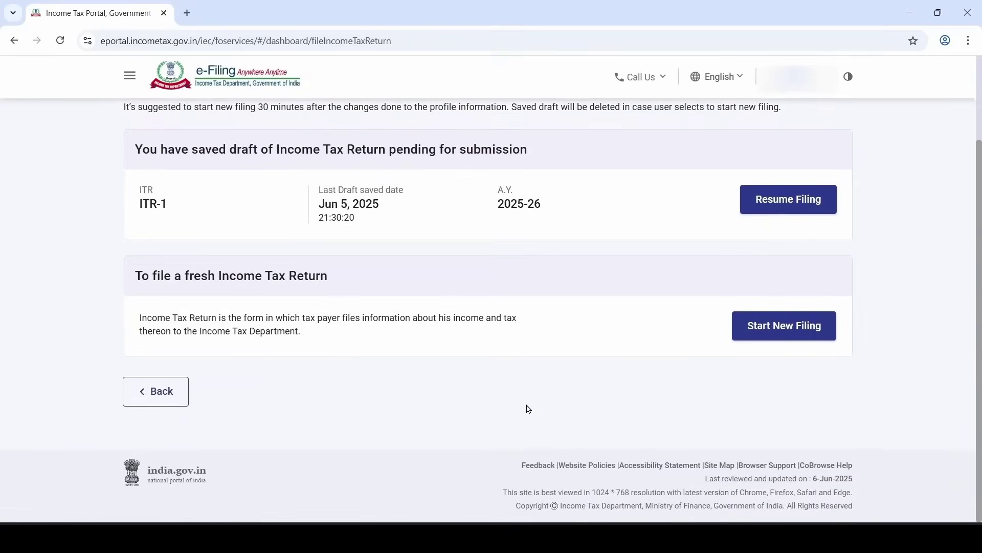
pyautogui.click(795, 333)
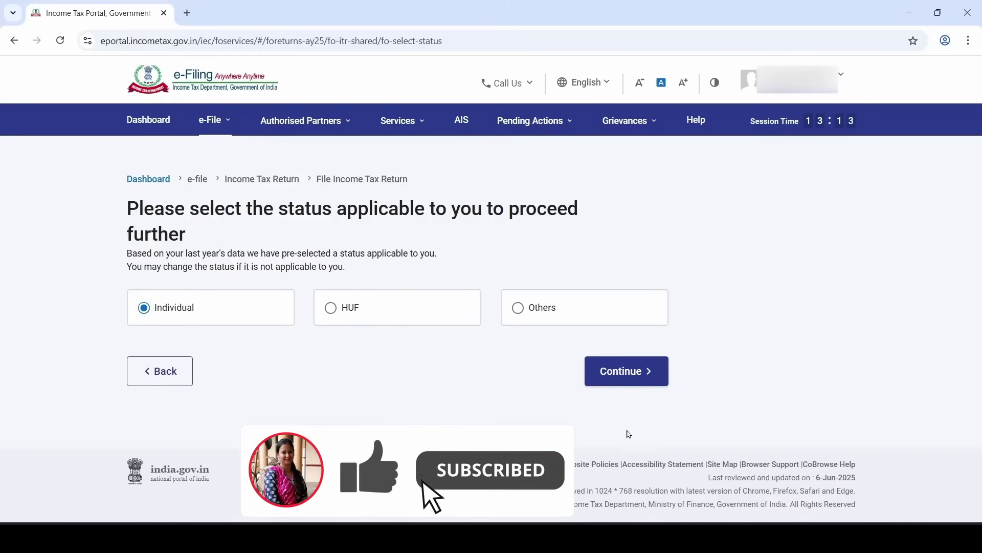
pyautogui.click(652, 385)
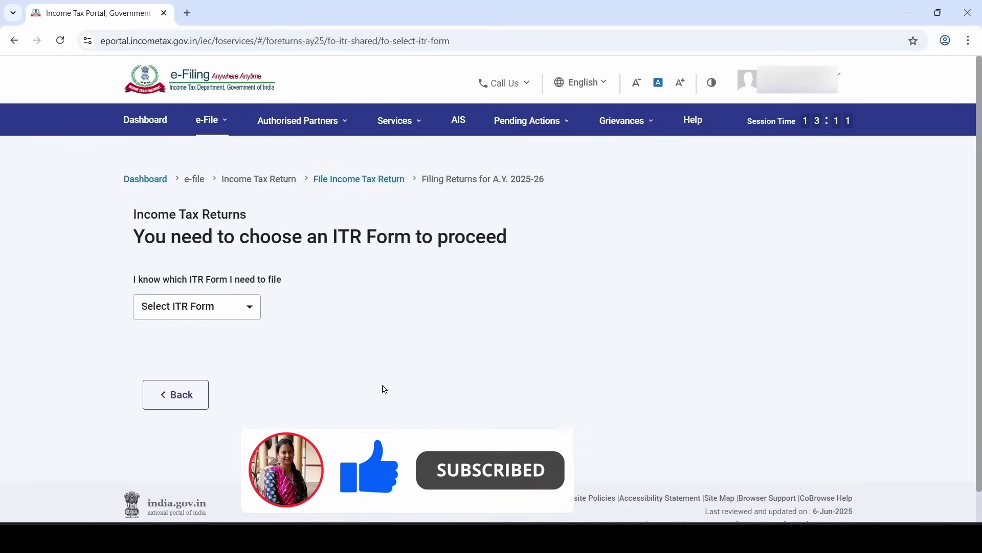
# Step: Select ITR - 1 as the return form and proceed with it
pyautogui.click(232, 314)
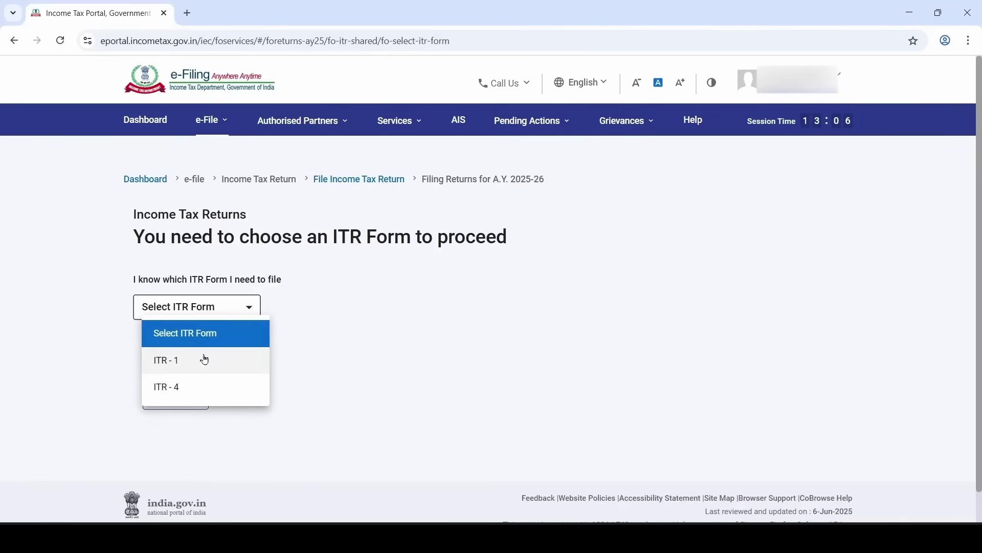
pyautogui.click(184, 361)
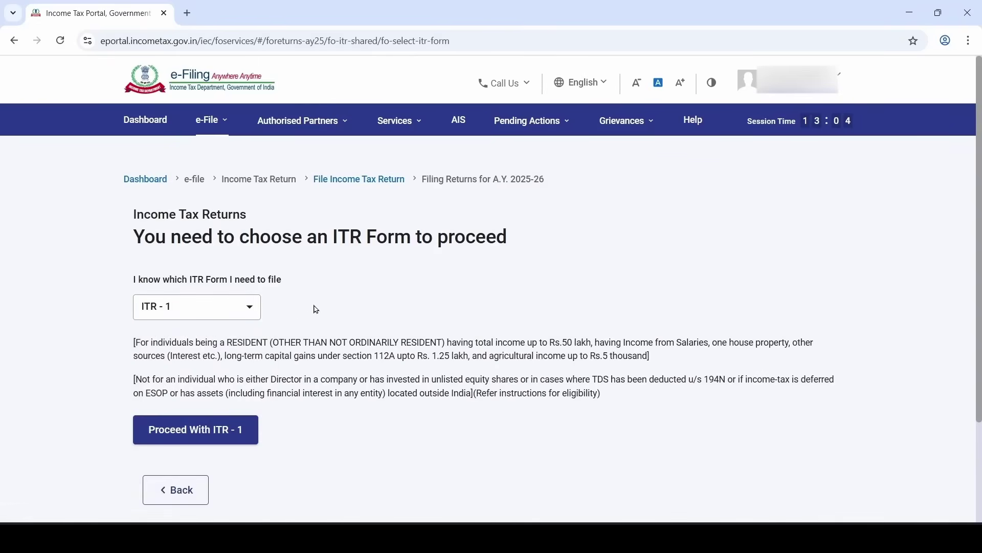
pyautogui.scroll(-3, 312, 311)
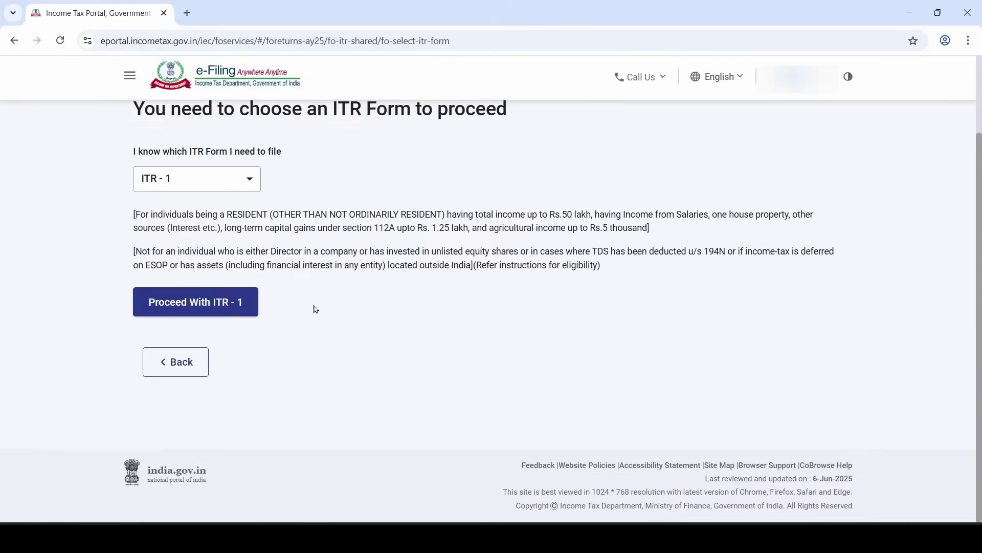
pyautogui.click(238, 310)
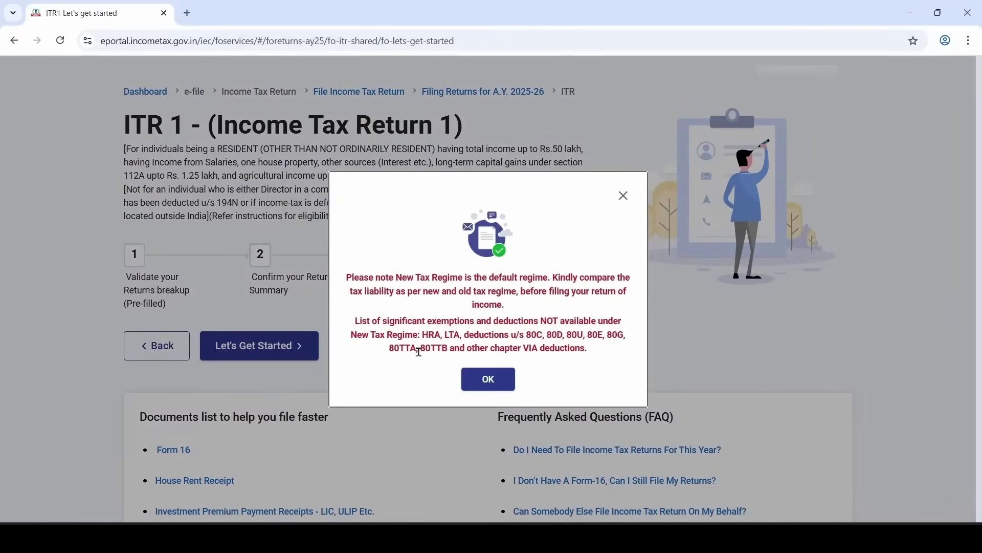
# Step: Read and acknowledge the notice about the default new tax regime, and get started with the ITR 1 return
pyautogui.moveTo(550, 277); pyautogui.dragTo(413, 277)
pyautogui.moveTo(549, 279); pyautogui.dragTo(554, 277)
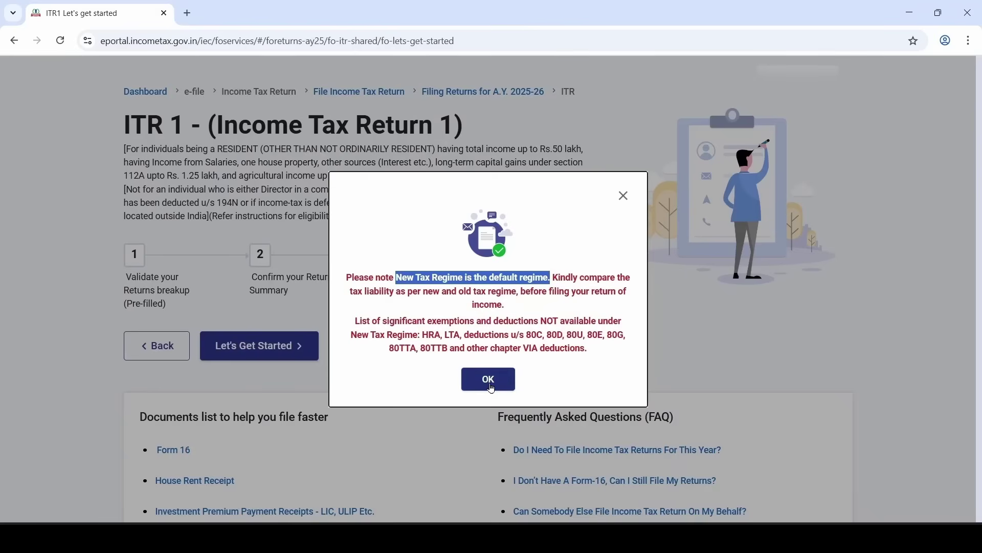
pyautogui.click(490, 379)
pyautogui.scroll(-1, 413, 447)
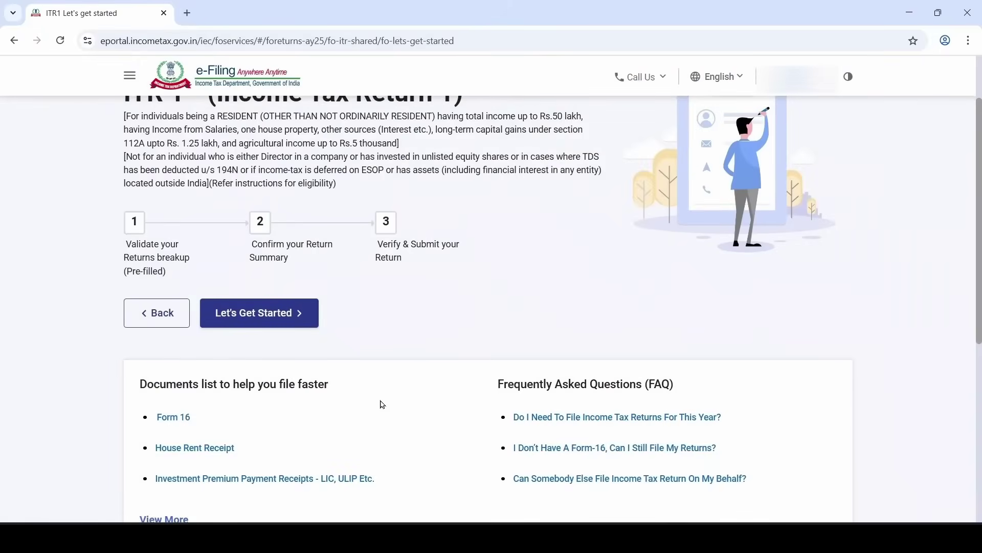
pyautogui.click(265, 333)
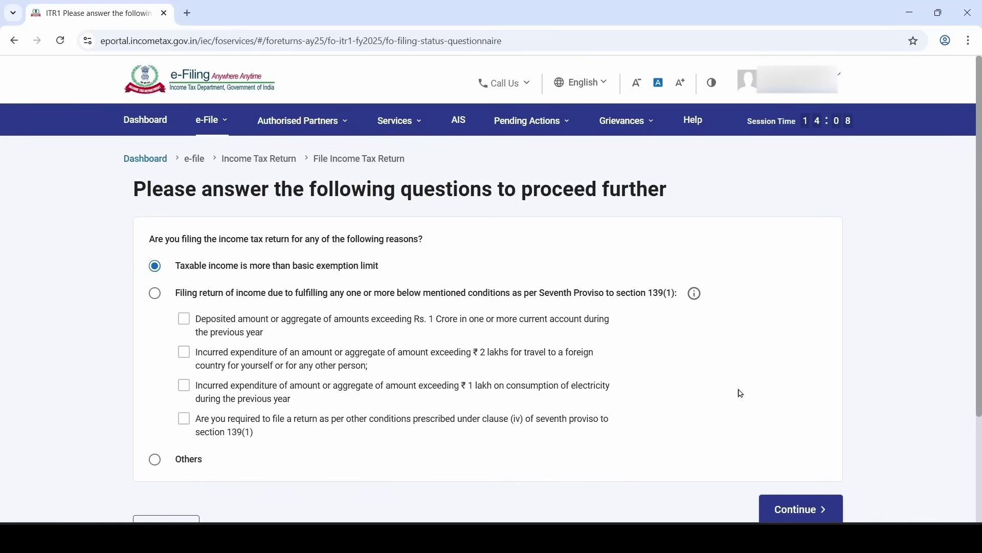
# Step: Continue with taxable income above the basic exemption limit as the filing reason, and open the Personal Information section of the return summary
pyautogui.click(800, 512)
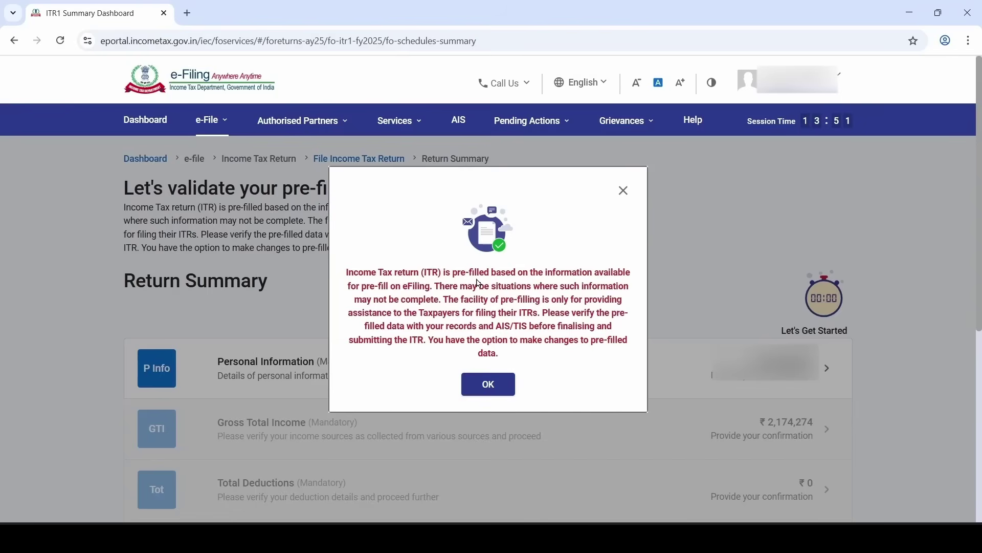
pyautogui.click(489, 384)
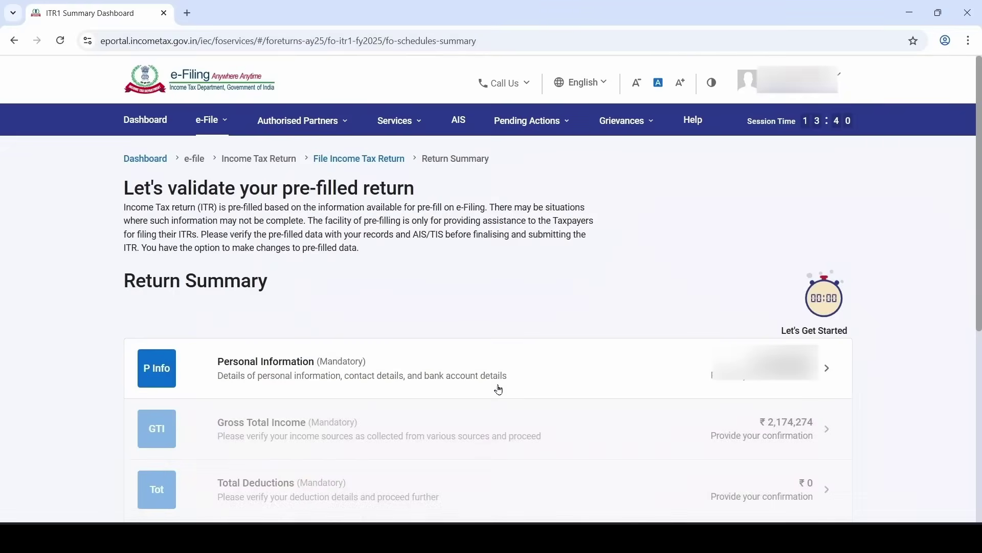
pyautogui.scroll(-3, 433, 344)
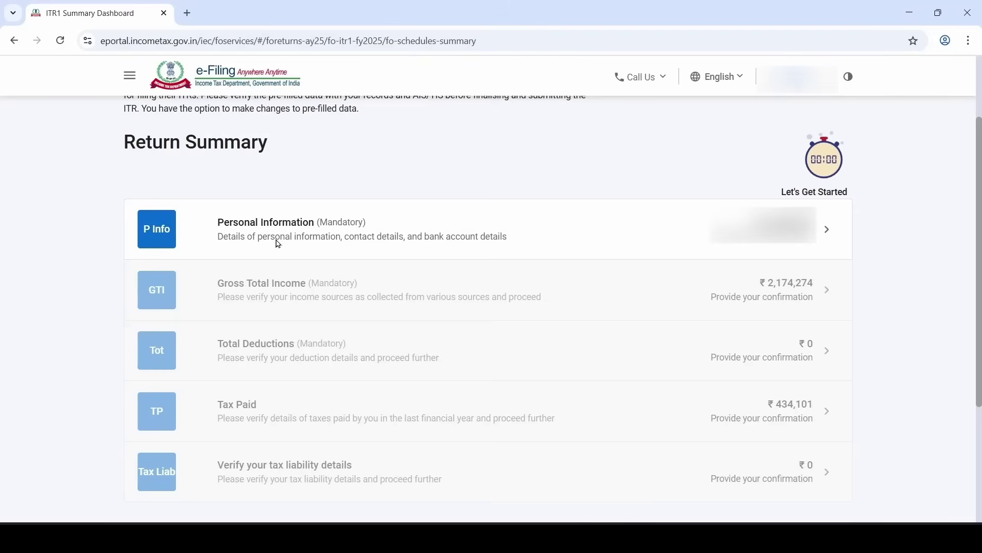
pyautogui.click(337, 237)
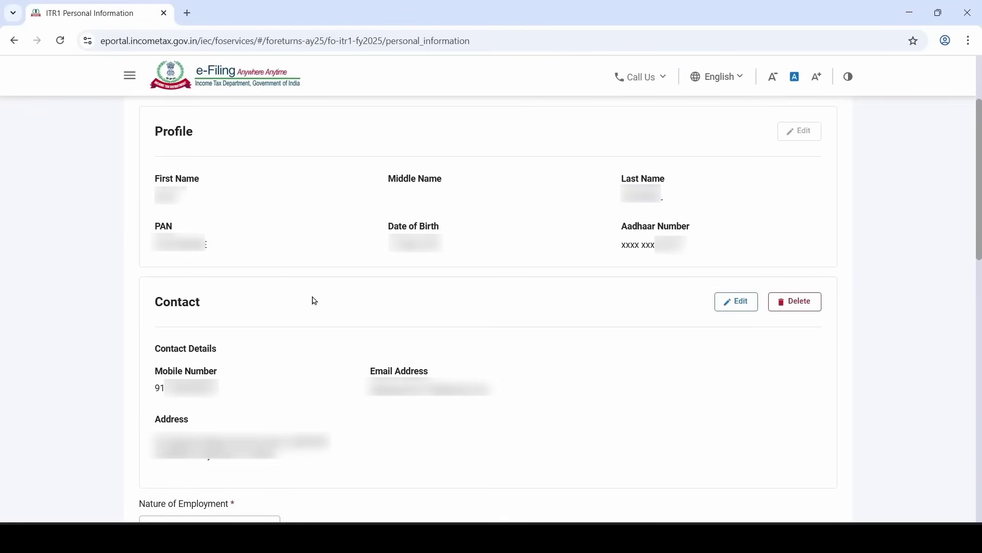
# Step: Set the nature of employment to Others and choose 139(1), return filed on or before due date, as the filing section
pyautogui.scroll(-2, 315, 300)
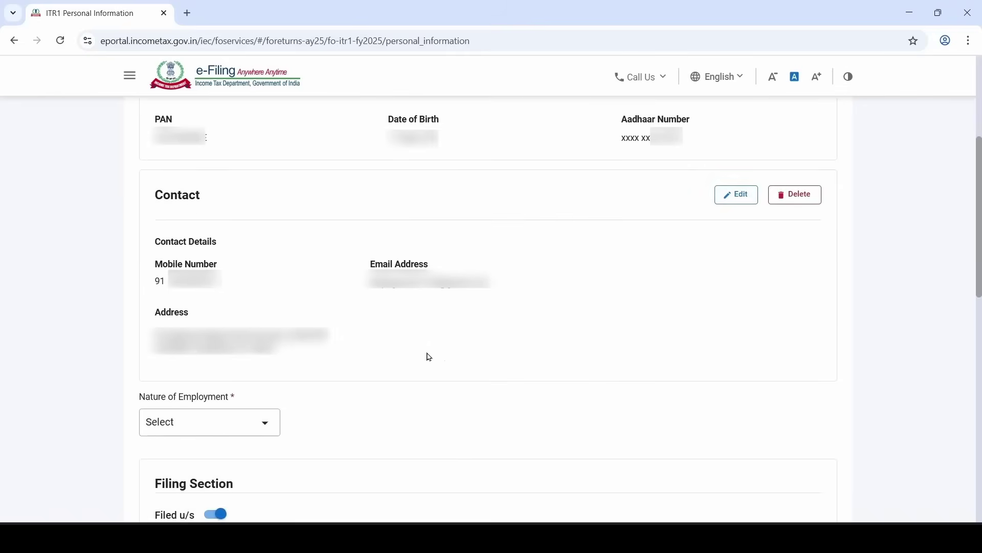
pyautogui.scroll(-2, 254, 336)
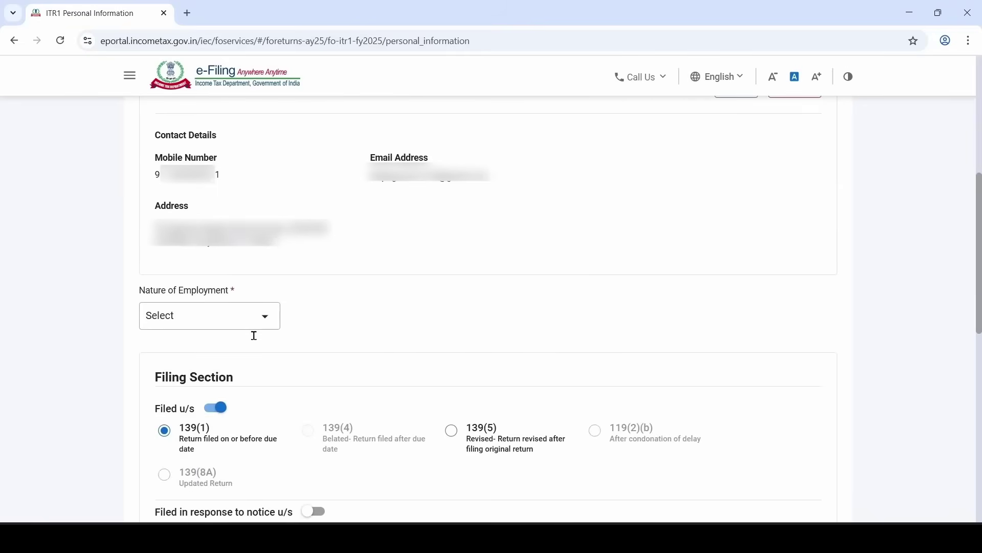
pyautogui.scroll(-2, 256, 340)
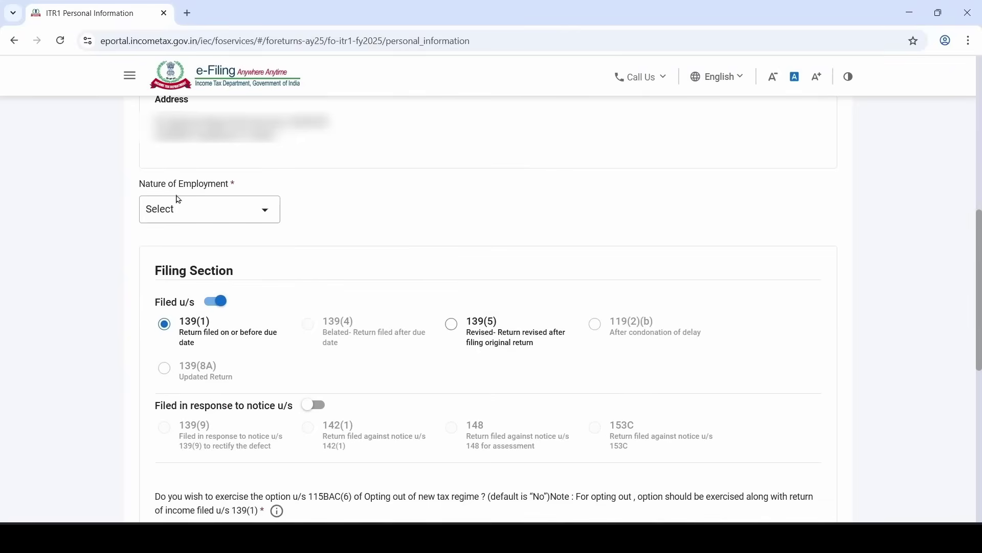
pyautogui.click(238, 224)
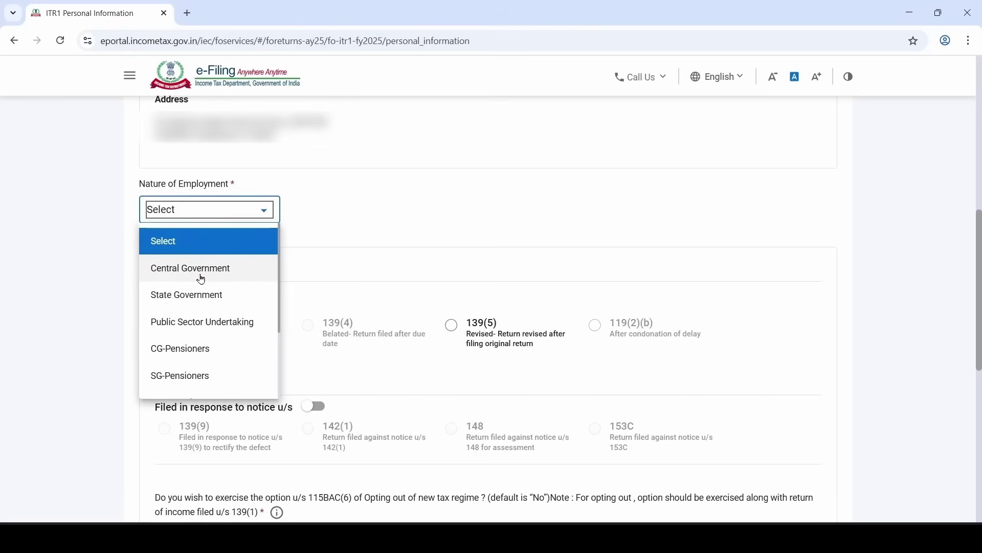
pyautogui.scroll(-2, 202, 279)
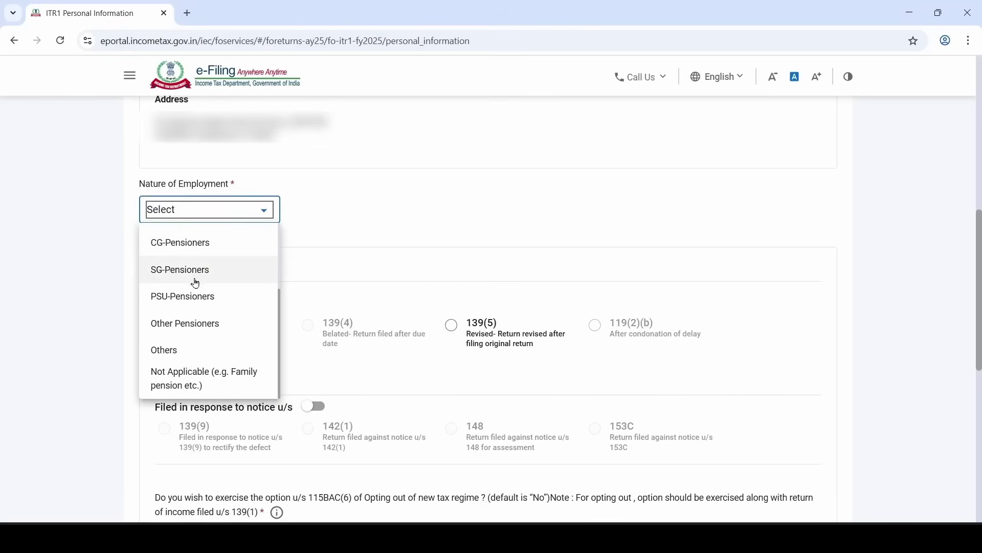
pyautogui.click(201, 352)
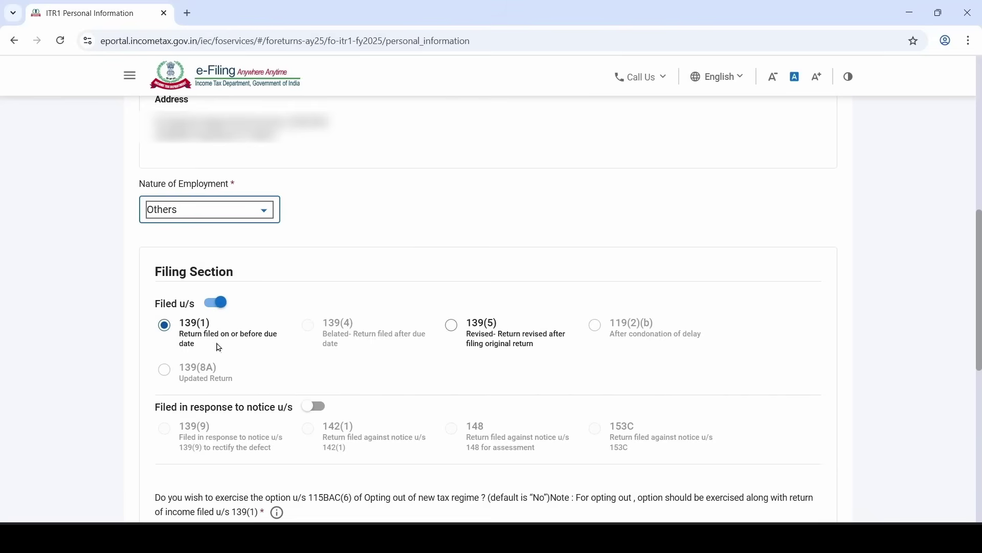
pyautogui.click(162, 330)
# Step: Try Yes for opting out of the new tax regime under section 115BAC(6), and set the answer back to No
pyautogui.scroll(-2, 161, 333)
pyautogui.scroll(-4, 159, 340)
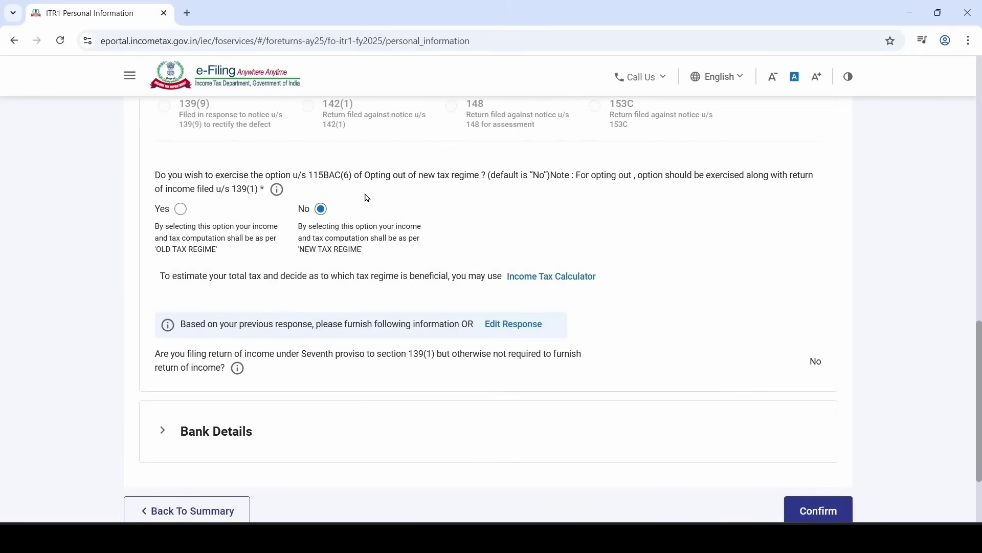
pyautogui.moveTo(299, 250); pyautogui.dragTo(364, 251)
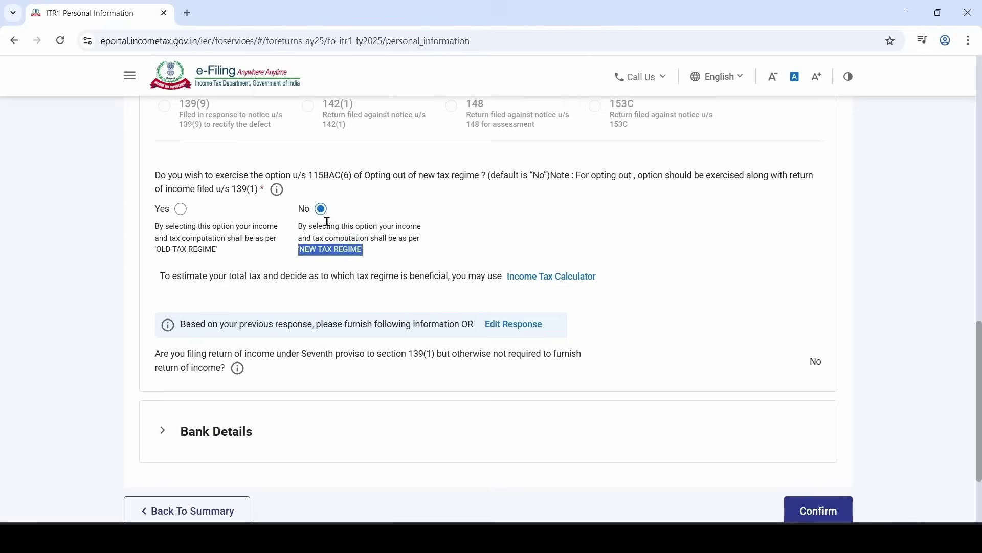
pyautogui.click(207, 241)
pyautogui.moveTo(156, 244); pyautogui.dragTo(217, 251)
pyautogui.click(181, 209)
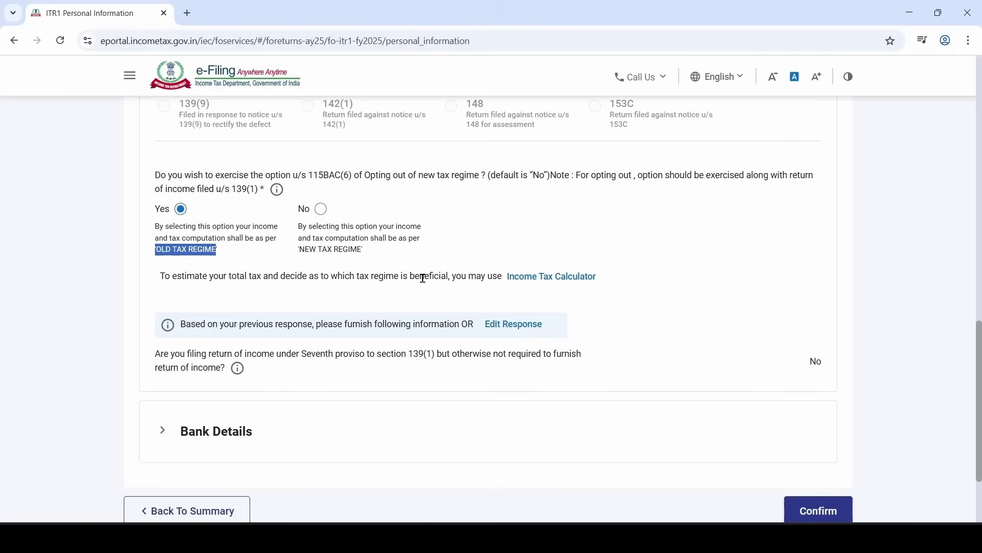
pyautogui.click(322, 210)
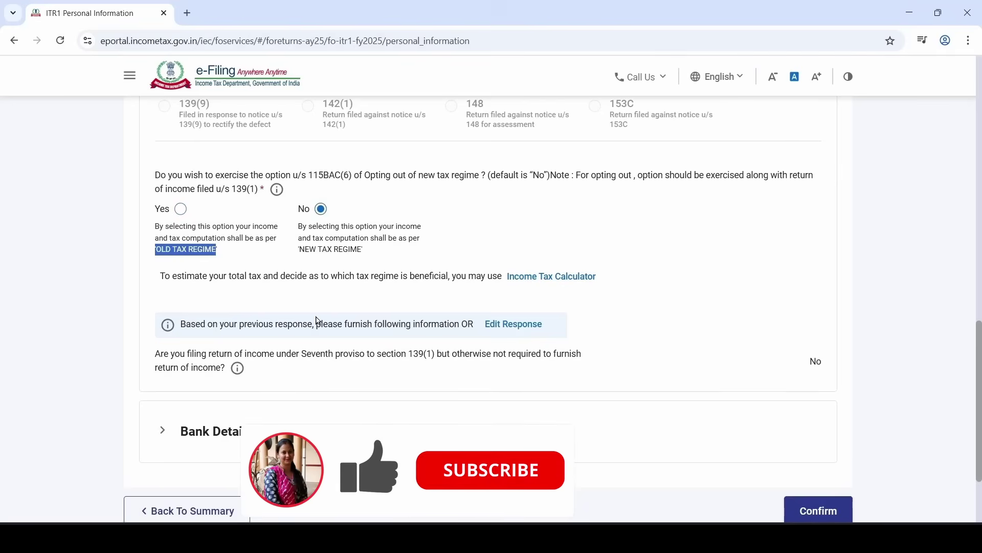
# Step: Expand the Bank Details section and review which validated account is nominated for refund
pyautogui.scroll(-2, 316, 321)
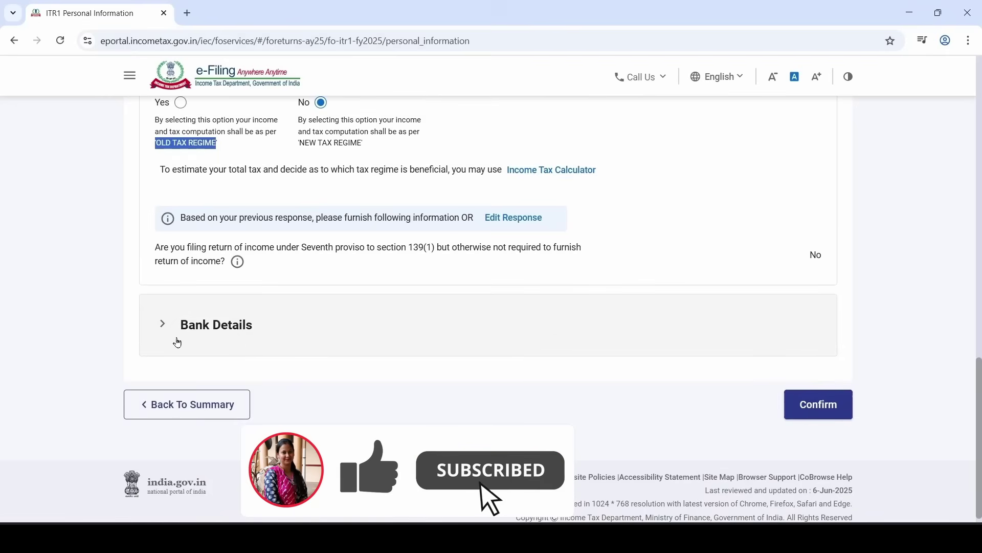
pyautogui.click(225, 333)
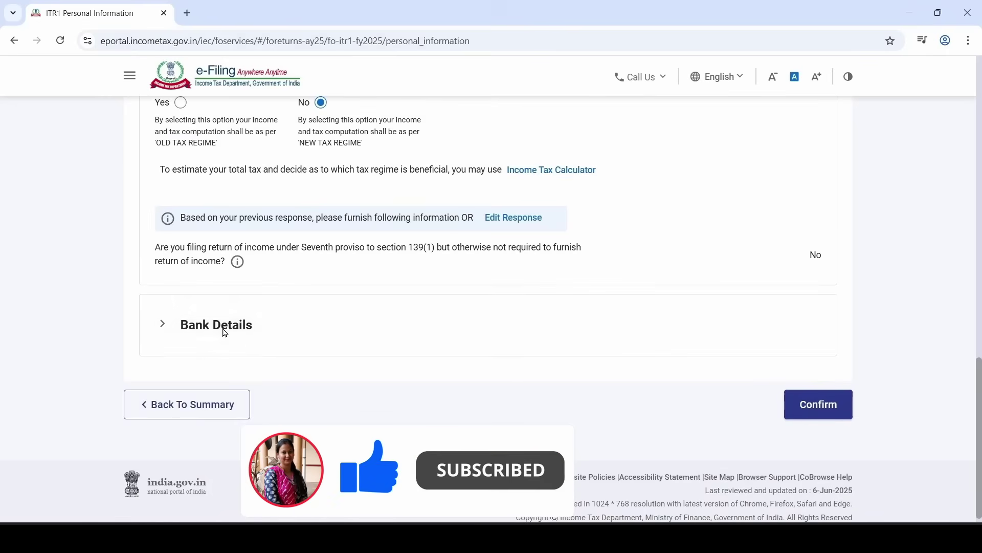
pyautogui.scroll(-2, 203, 419)
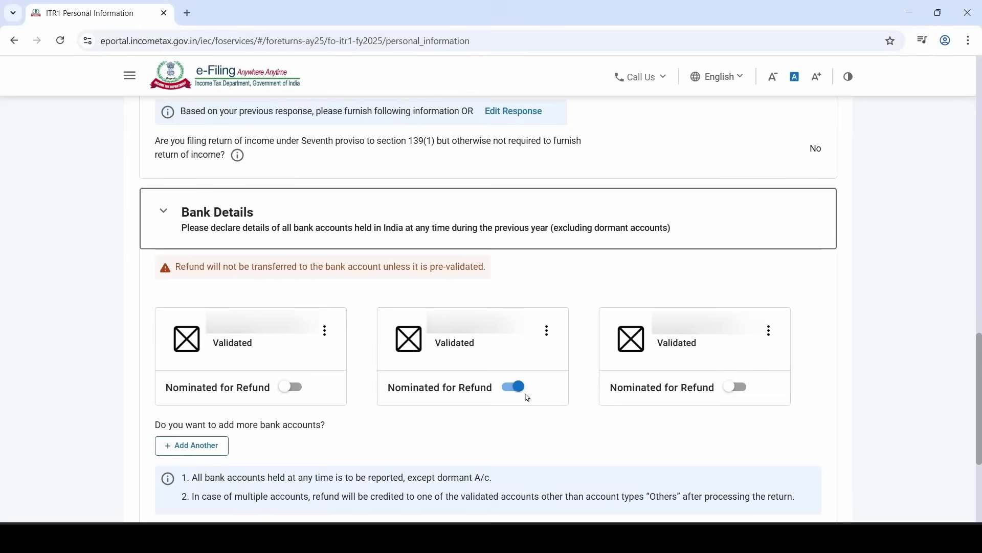
# Step: Confirm the Personal Information section, including the bank details, and open the Gross Total Income section of the return summary
pyautogui.scroll(-4, 529, 398)
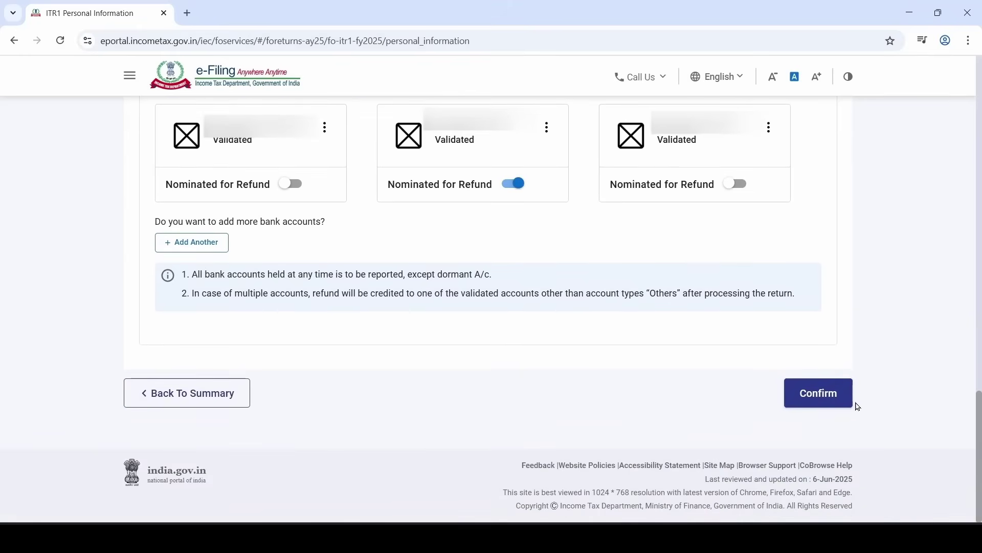
pyautogui.click(851, 404)
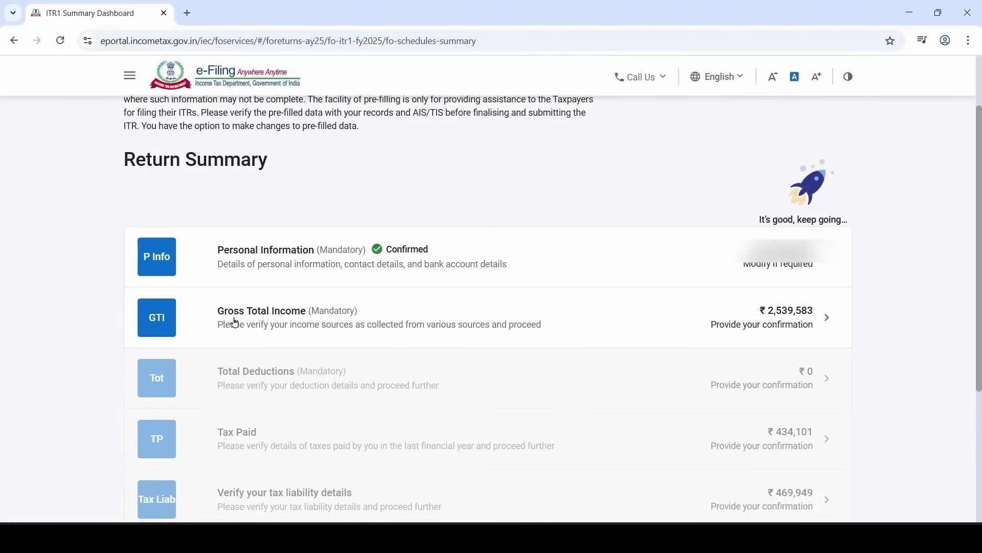
pyautogui.click(350, 324)
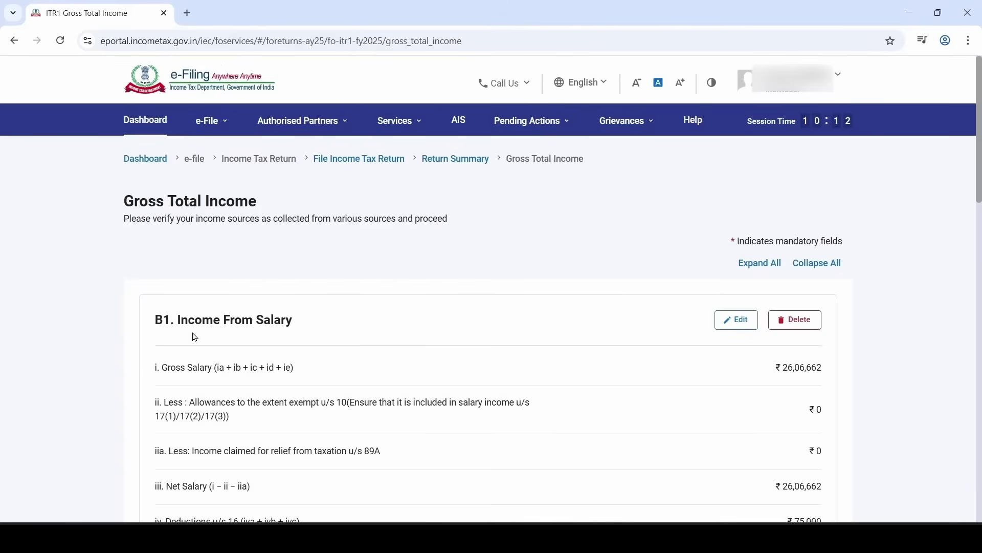
# Step: Review the income heads of Gross Total Income from salary through exempt income, and open B1 Income From Salary for editing
pyautogui.scroll(-5, 295, 341)
pyautogui.scroll(-1, 295, 341)
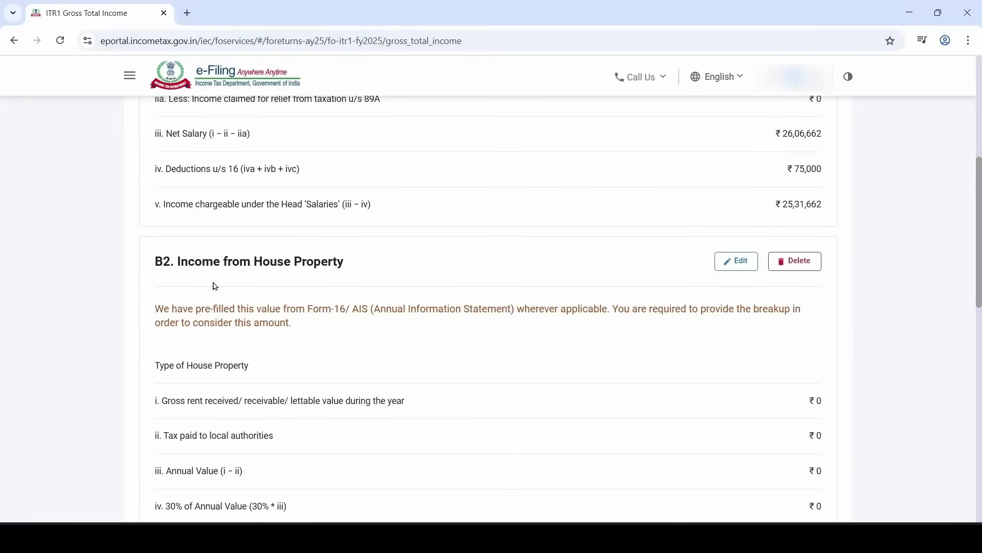
pyautogui.scroll(-7, 320, 276)
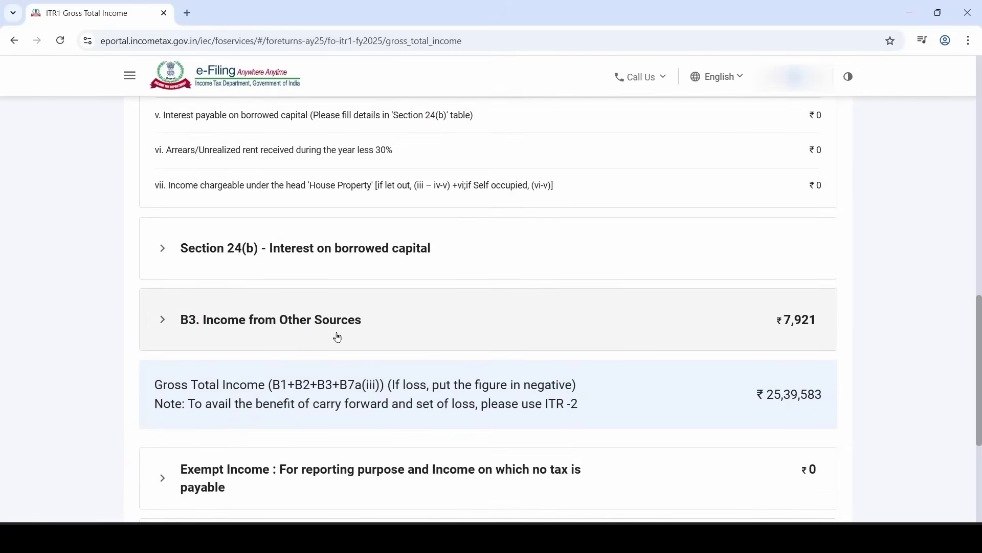
pyautogui.scroll(-4, 336, 334)
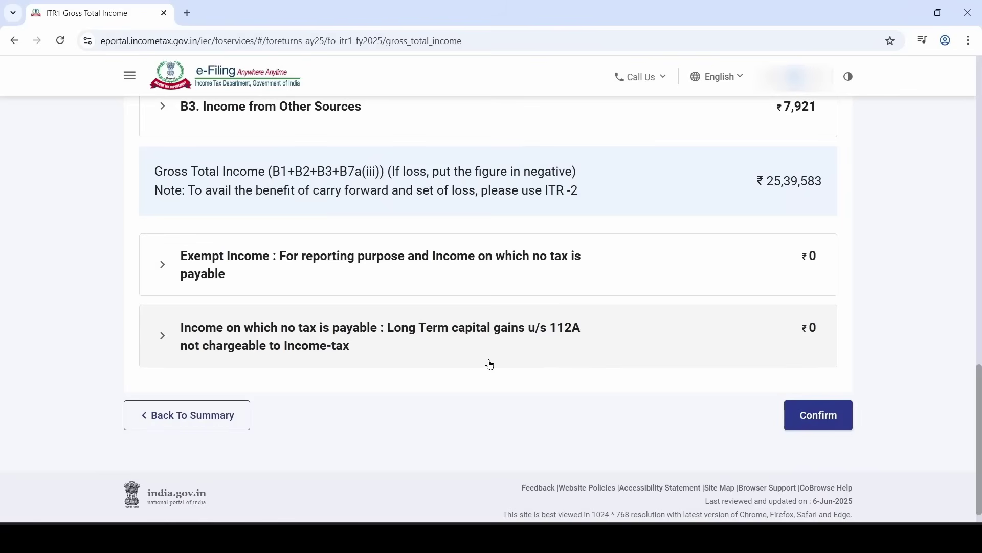
pyautogui.scroll(20, 490, 364)
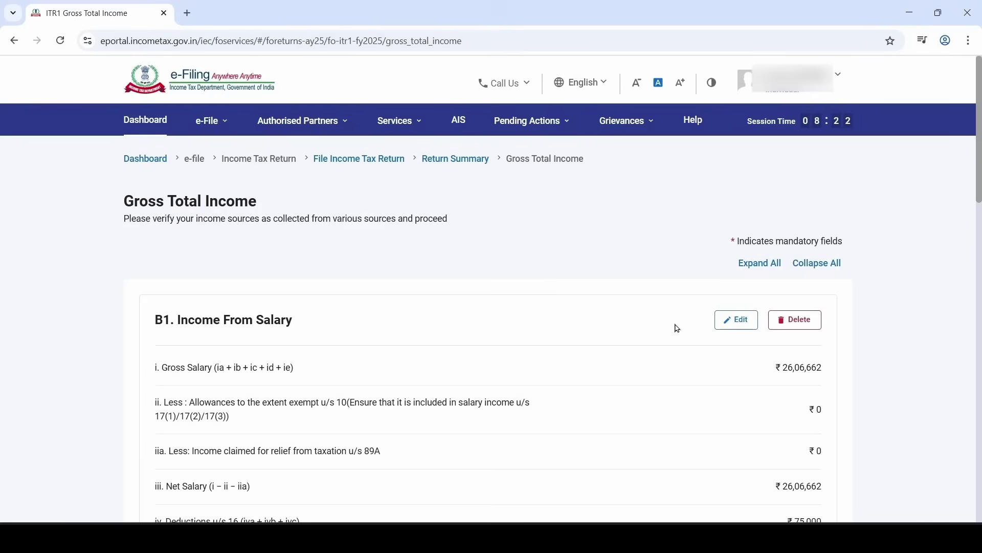
pyautogui.click(748, 330)
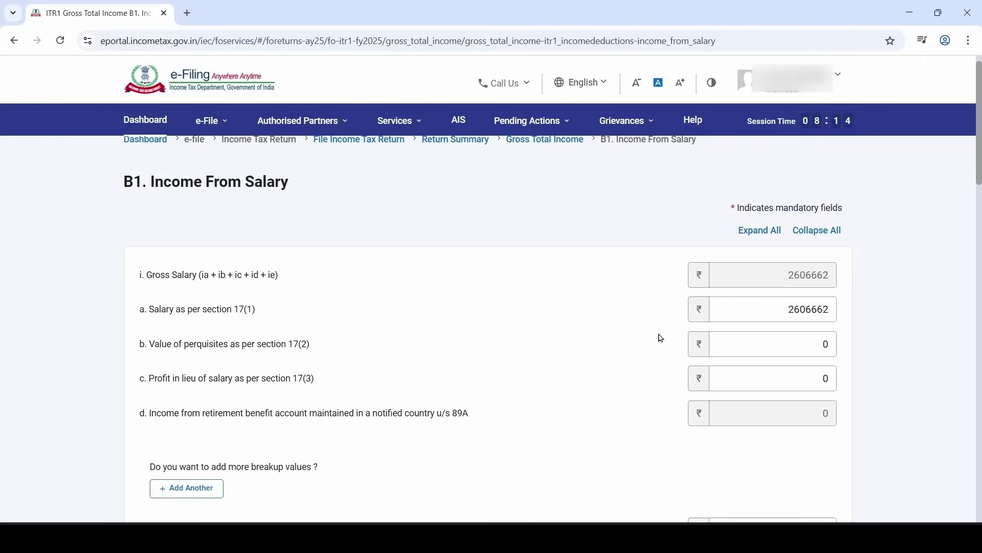
# Step: Check the salary as per section 17(1) and browse the allowance types offered for the first exempt allowance entry
pyautogui.click(781, 313)
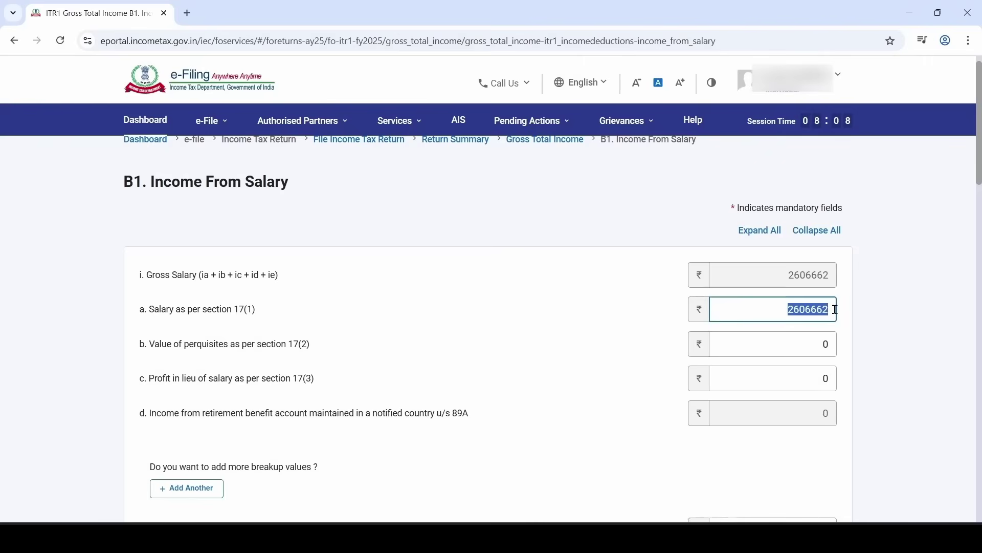
pyautogui.click(494, 337)
pyautogui.scroll(-3, 493, 335)
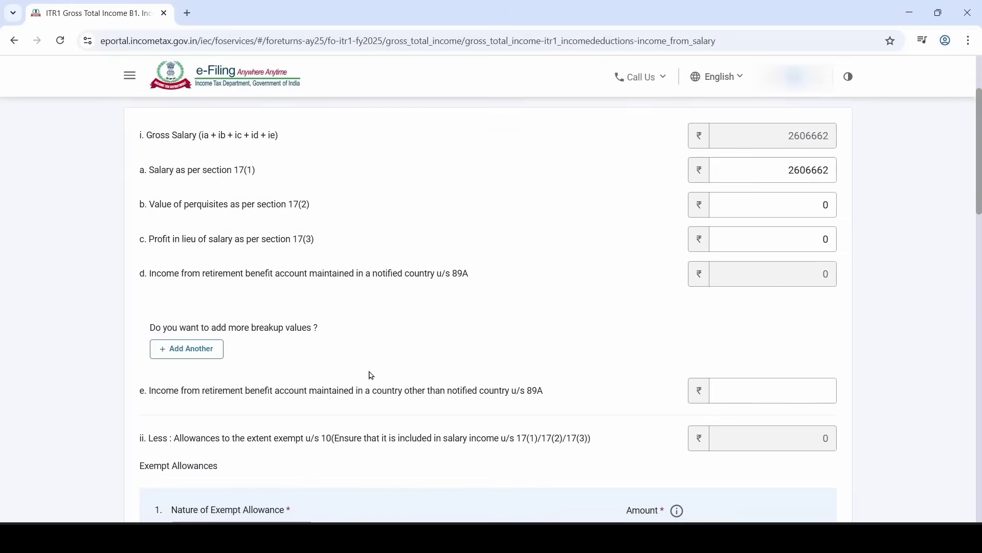
pyautogui.scroll(-4, 486, 387)
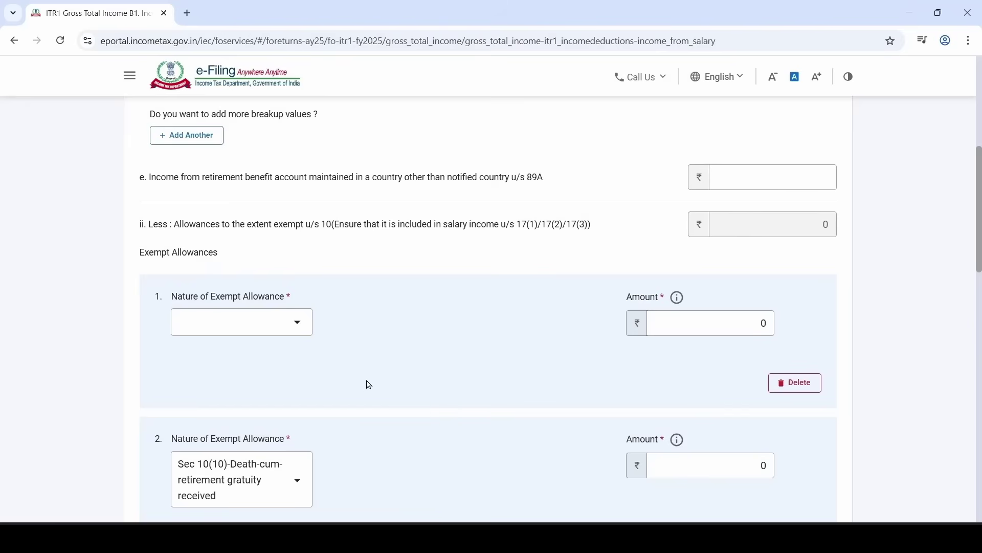
pyautogui.click(299, 328)
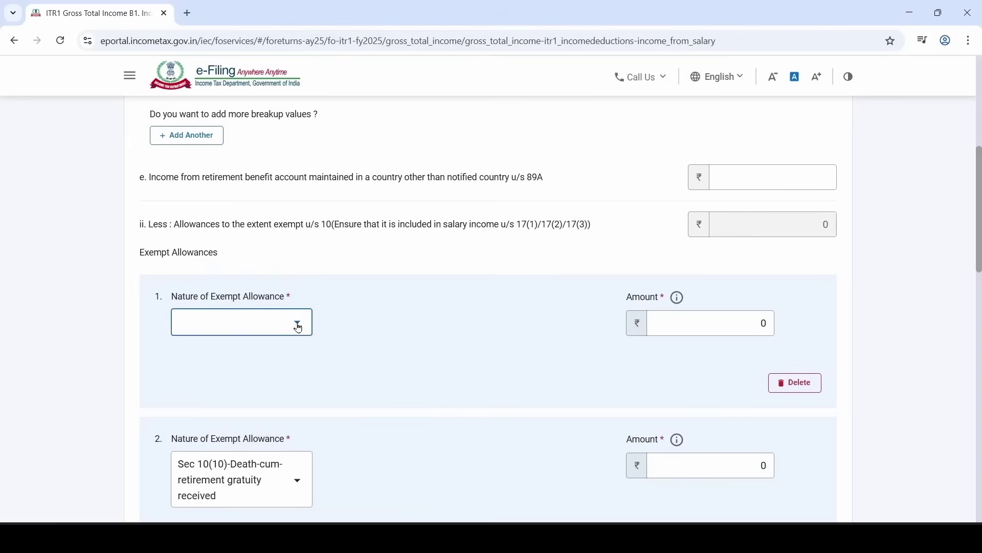
pyautogui.scroll(-2, 259, 402)
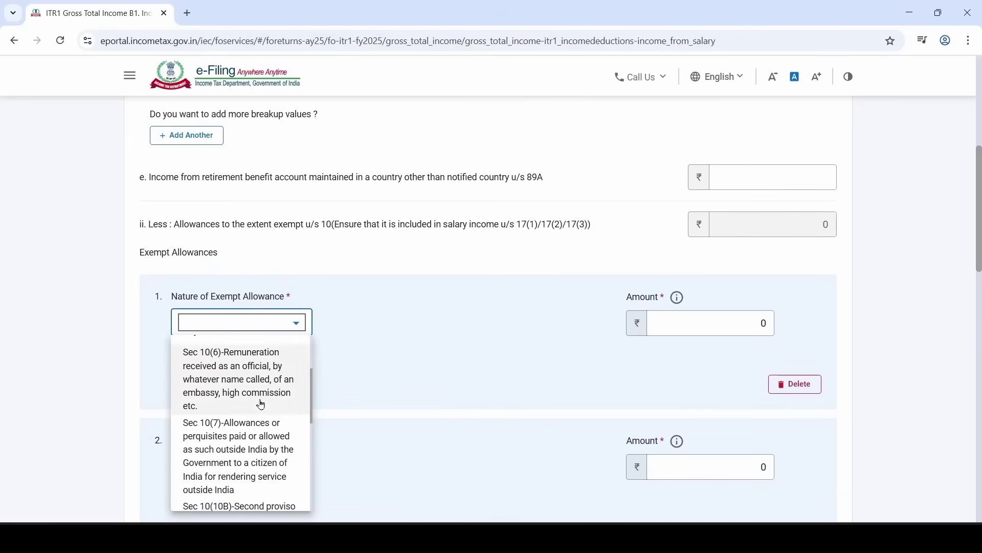
pyautogui.scroll(-5, 261, 405)
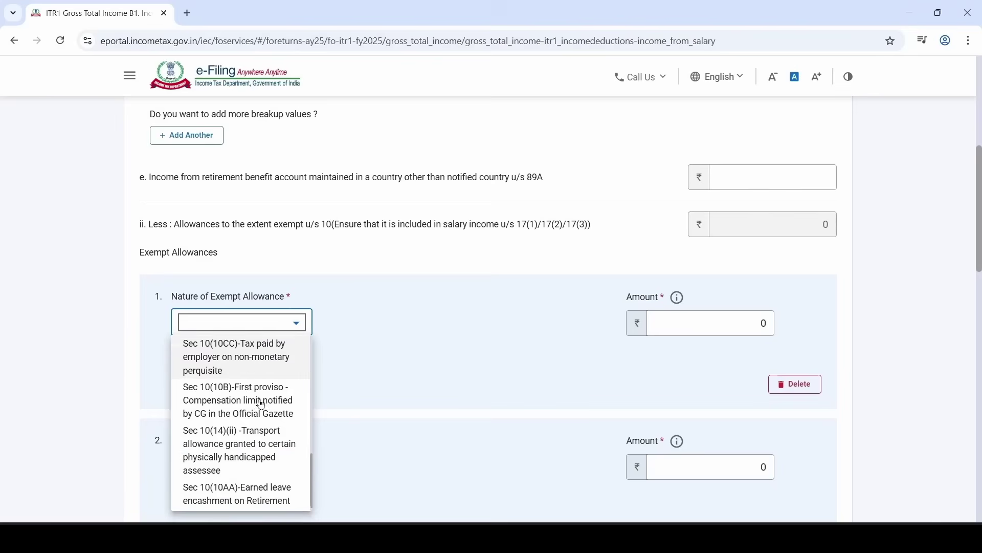
pyautogui.scroll(-2, 260, 405)
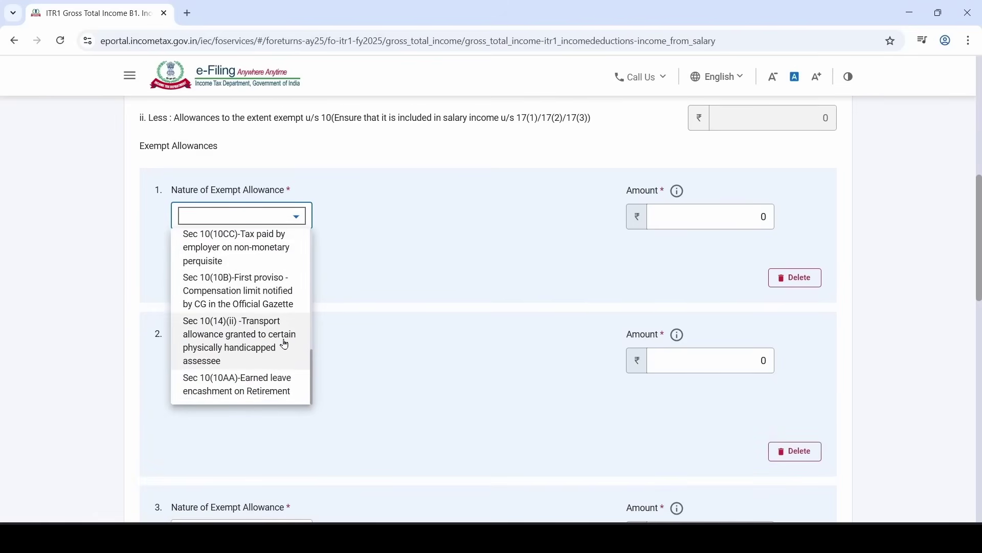
pyautogui.click(386, 259)
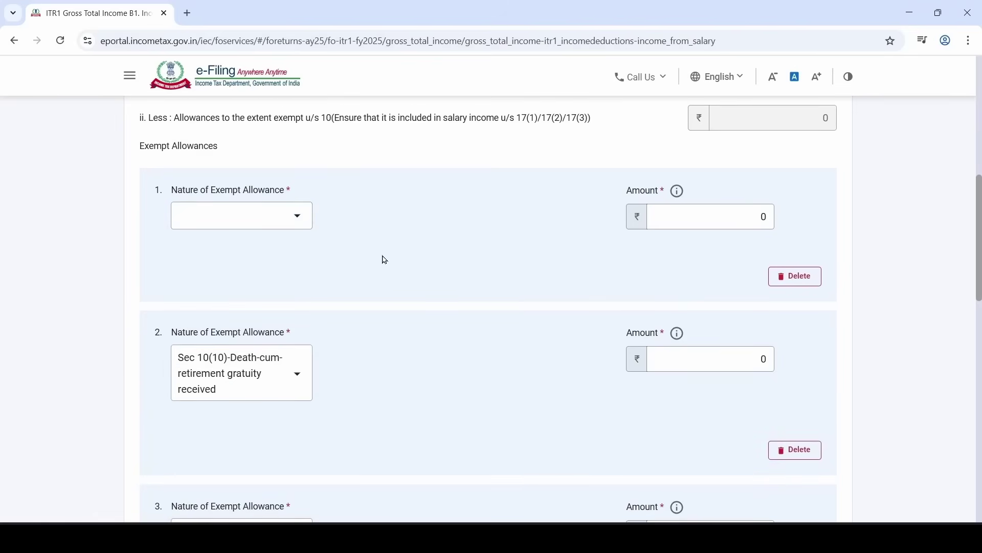
# Step: Delete the exempt allowance entries under Income From Salary and save the section
pyautogui.click(795, 276)
pyautogui.click(535, 330)
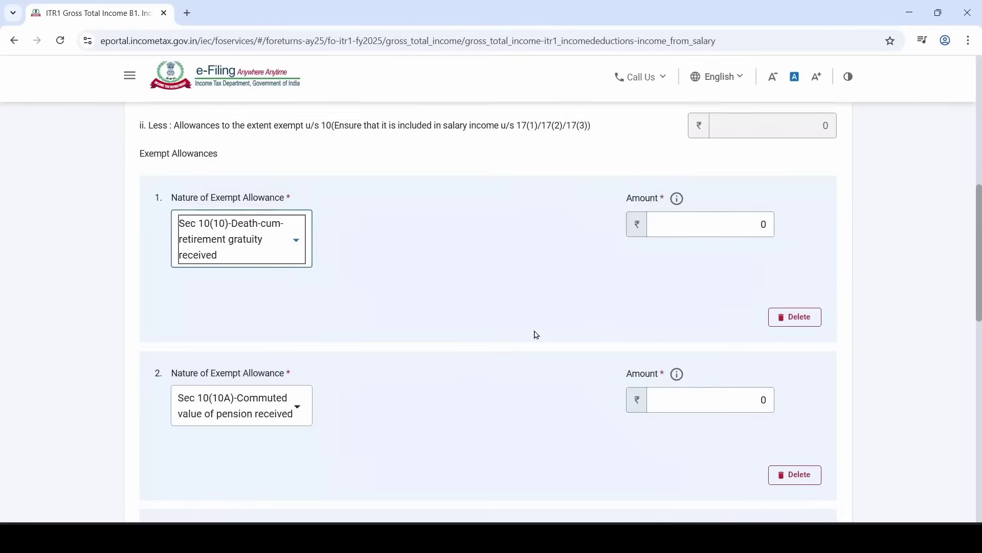
pyautogui.click(800, 313)
pyautogui.click(527, 332)
pyautogui.click(791, 311)
pyautogui.click(530, 330)
pyautogui.click(802, 309)
pyautogui.click(532, 333)
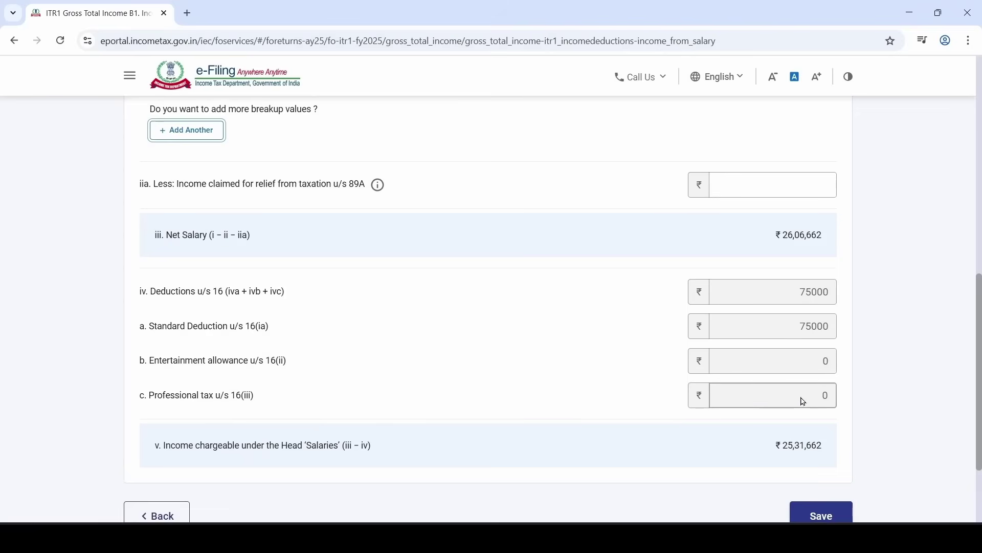
pyautogui.scroll(-2, 589, 379)
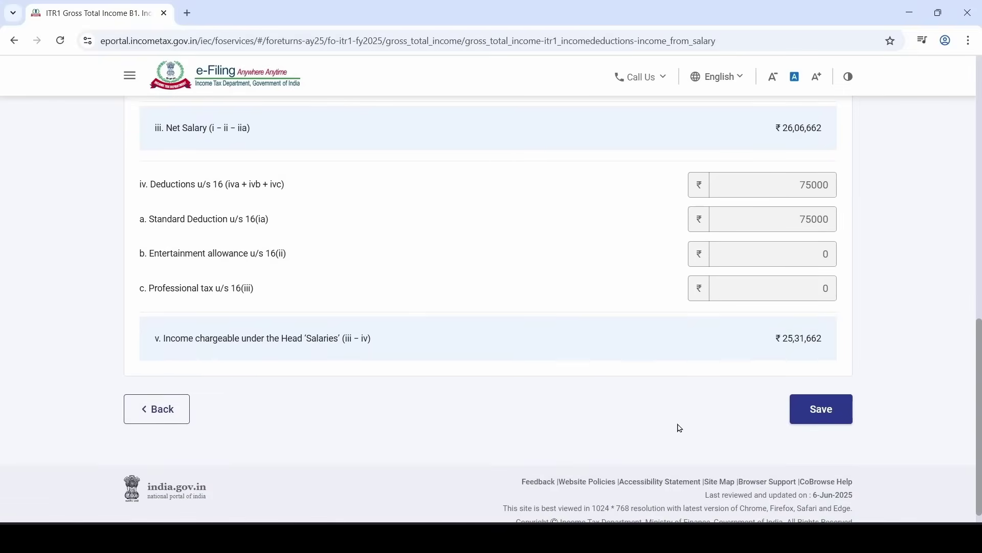
pyautogui.click(816, 415)
# Step: Open B2 Income from House Property for editing, try Self Occupied as the property type, and set it to Let Out
pyautogui.scroll(5, 466, 445)
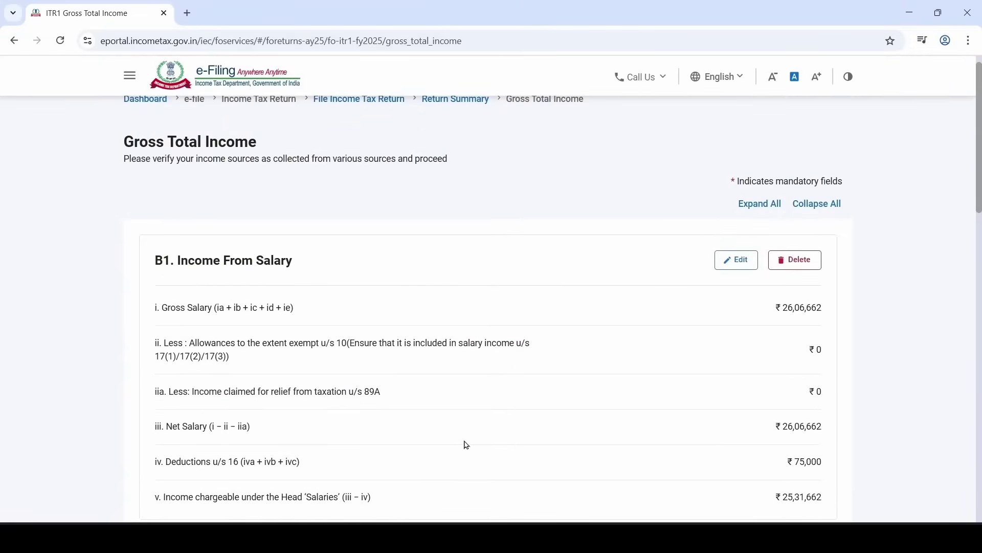
pyautogui.scroll(-8, 466, 446)
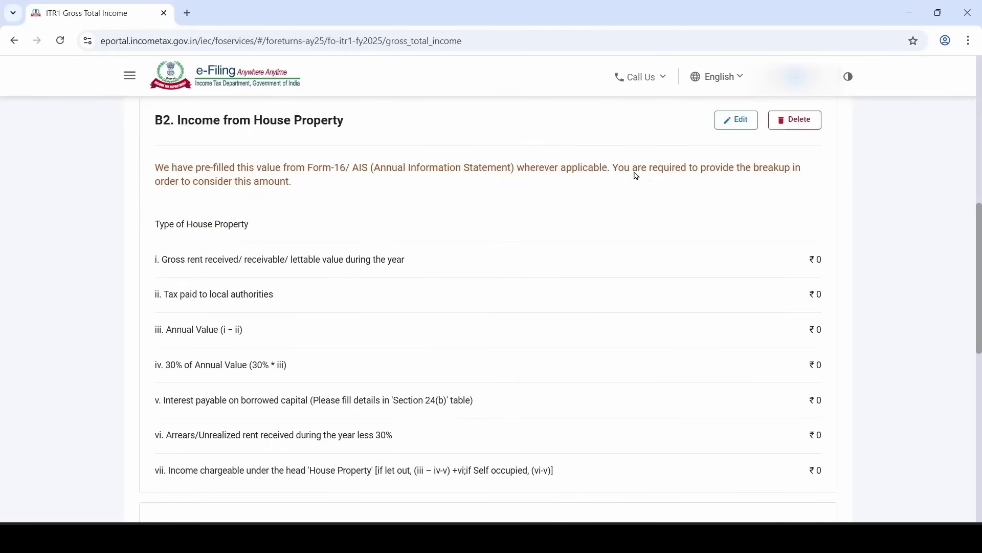
pyautogui.click(743, 125)
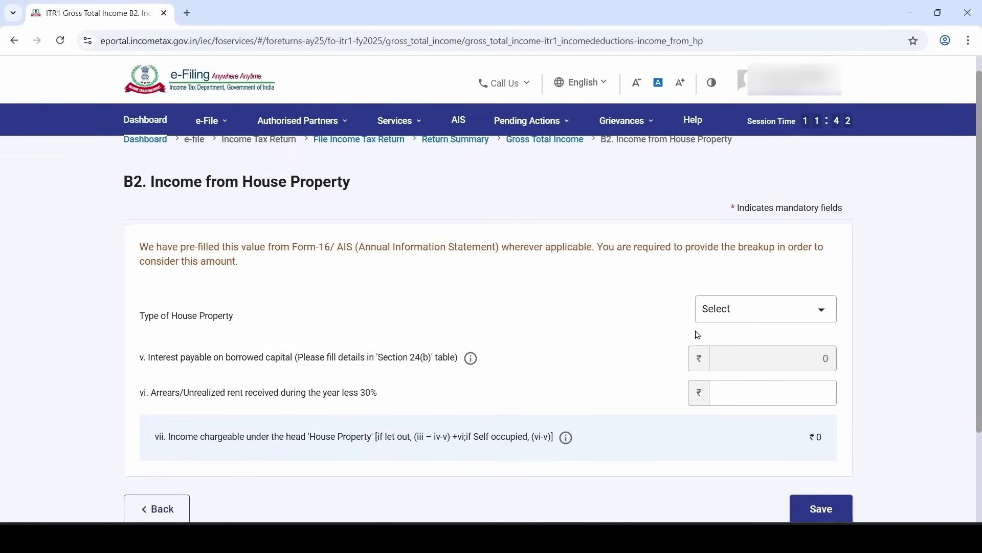
pyautogui.click(717, 313)
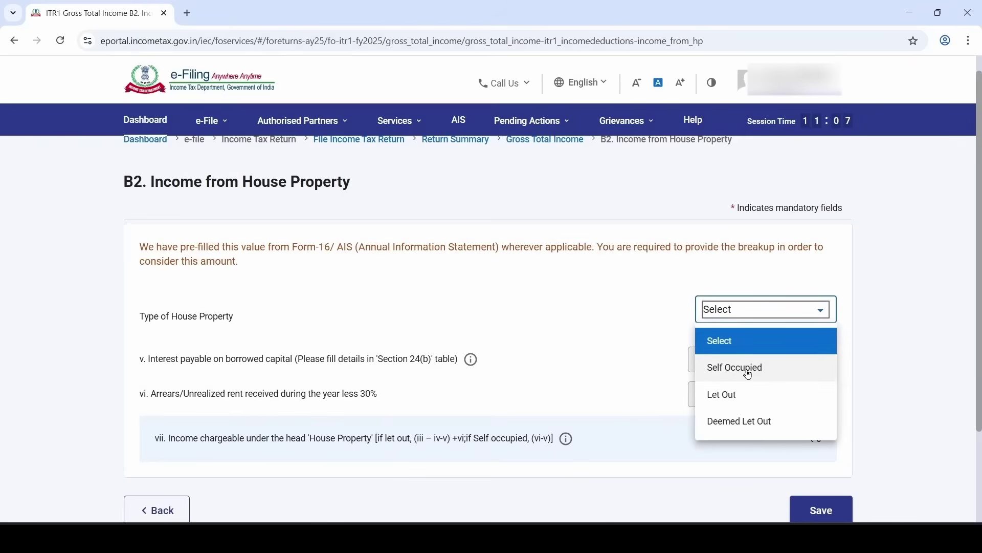
pyautogui.click(749, 374)
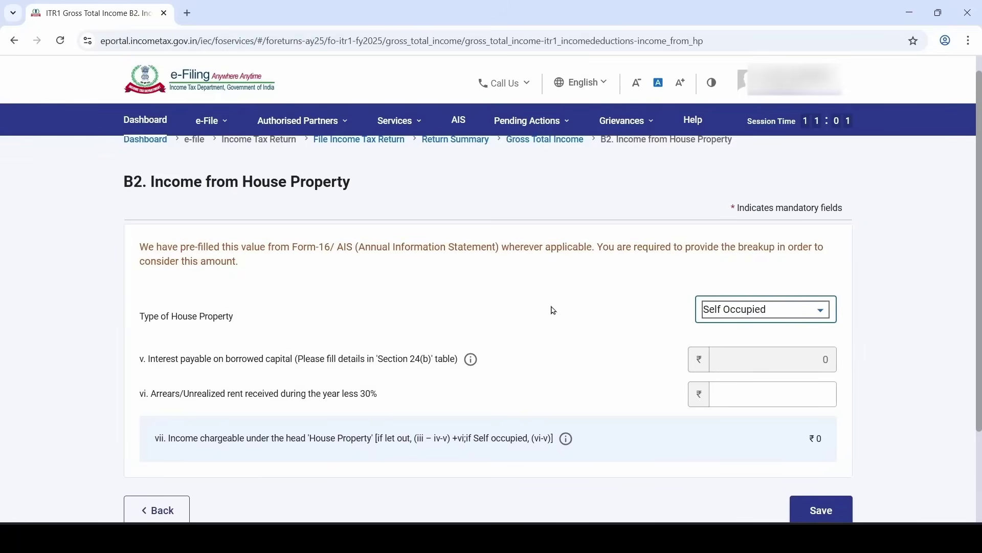
pyautogui.scroll(-1, 561, 313)
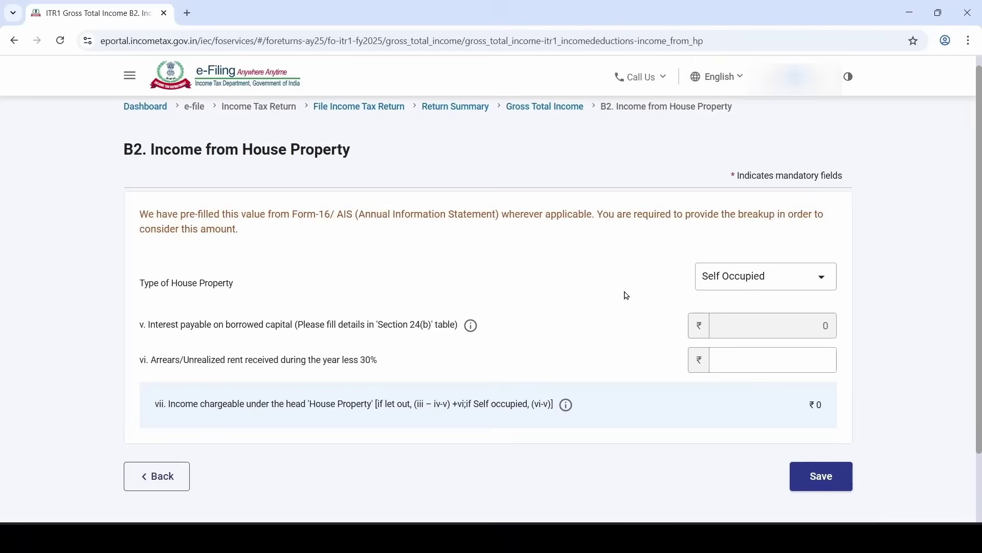
pyautogui.click(759, 279)
pyautogui.click(729, 359)
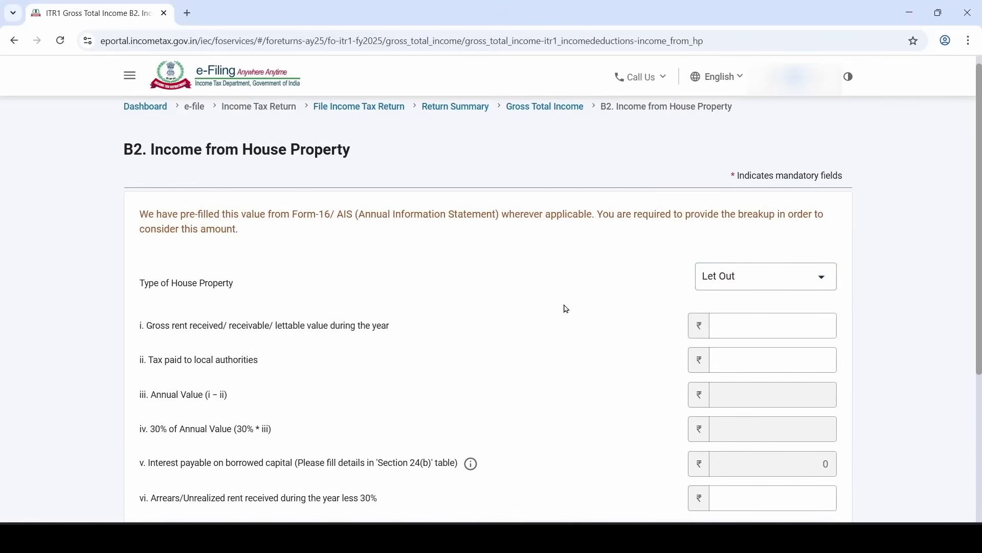
# Step: Enter gross rent of 300000 and tax paid to local authorities of 5000 for the let-out property, and save the section
pyautogui.click(752, 322)
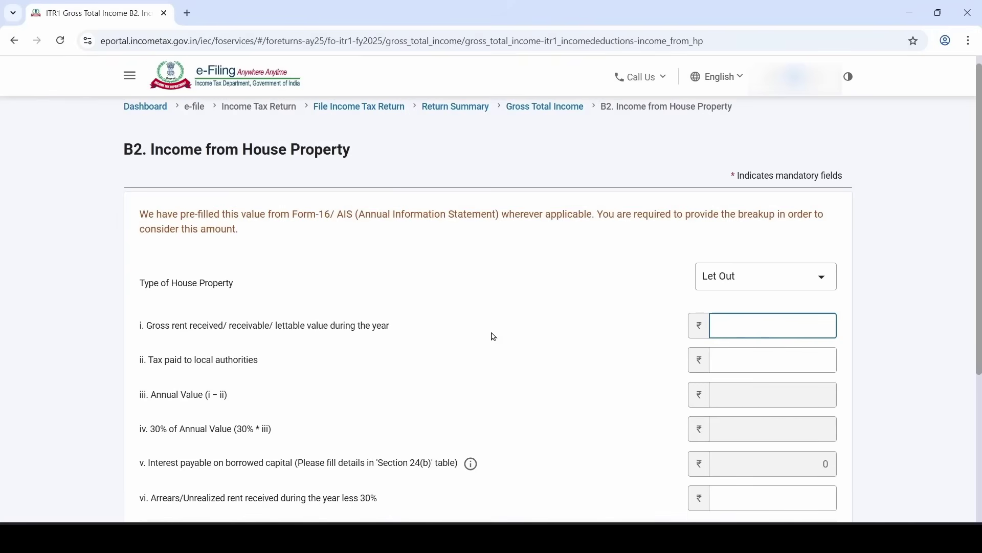
pyautogui.write('300000')
pyautogui.click(494, 352)
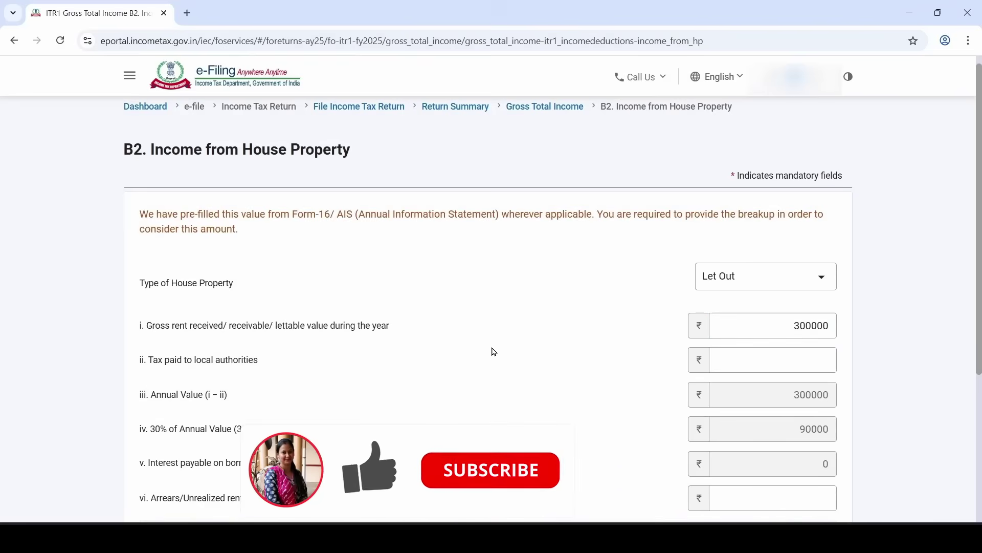
pyautogui.click(772, 360)
pyautogui.write('5000')
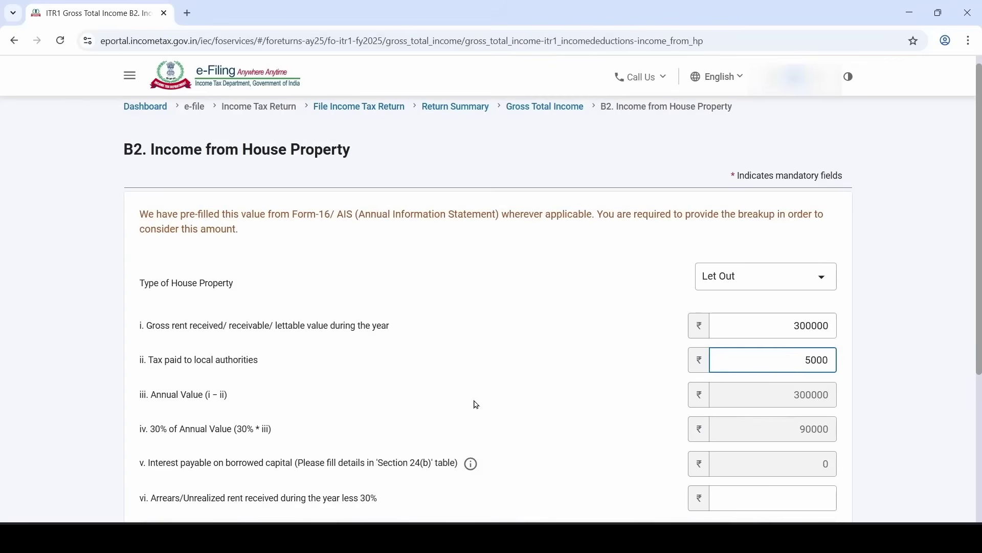
pyautogui.click(566, 388)
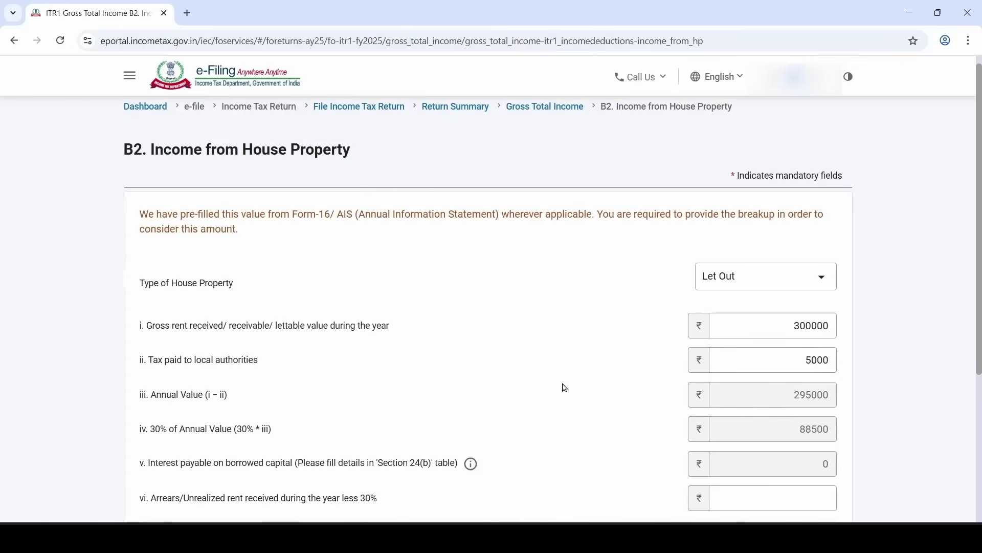
pyautogui.scroll(-2, 565, 388)
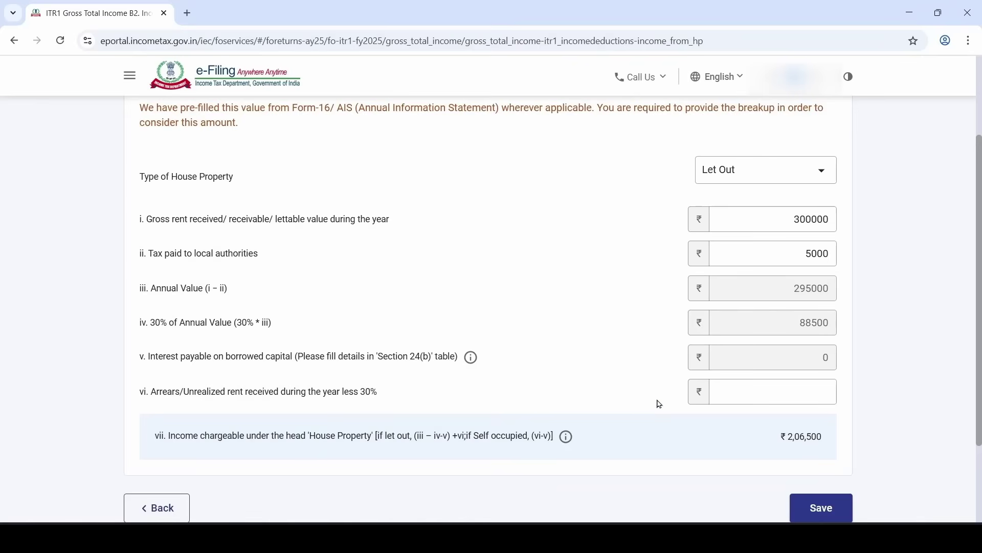
pyautogui.click(825, 507)
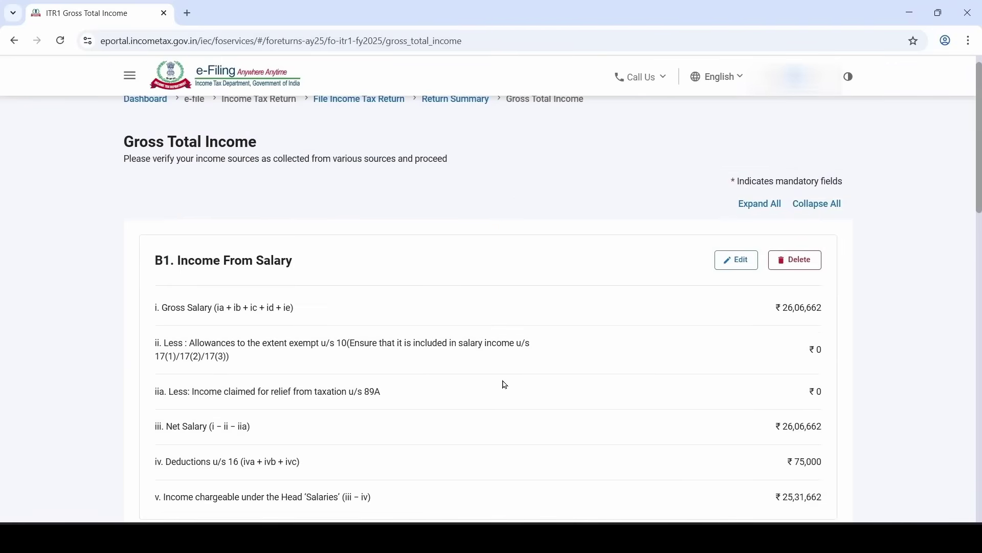
# Step: Expand Section 24(b) - Interest on borrowed capital and add a new loan entry
pyautogui.scroll(-12, 505, 384)
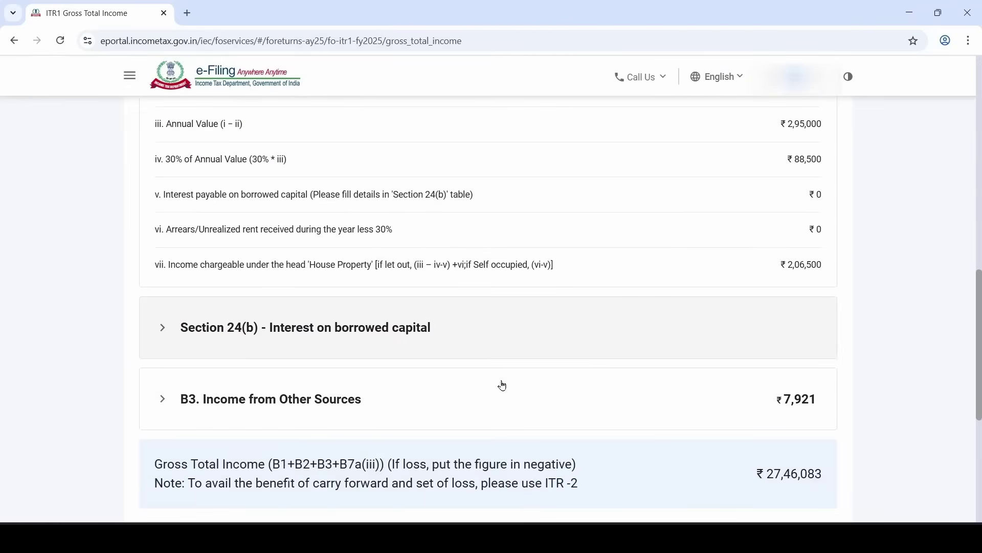
pyautogui.click(212, 336)
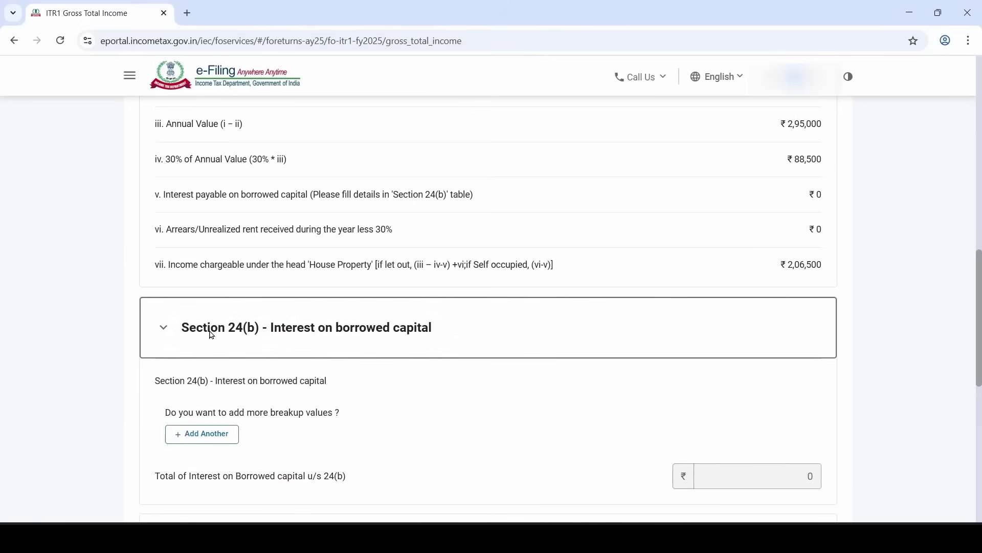
pyautogui.scroll(-2, 212, 336)
pyautogui.click(225, 330)
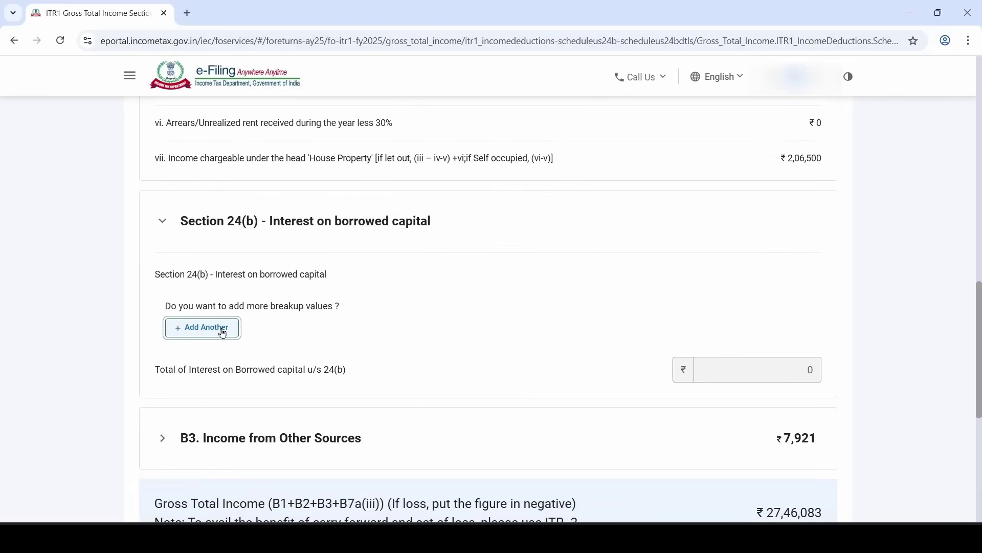
pyautogui.scroll(-1, 225, 334)
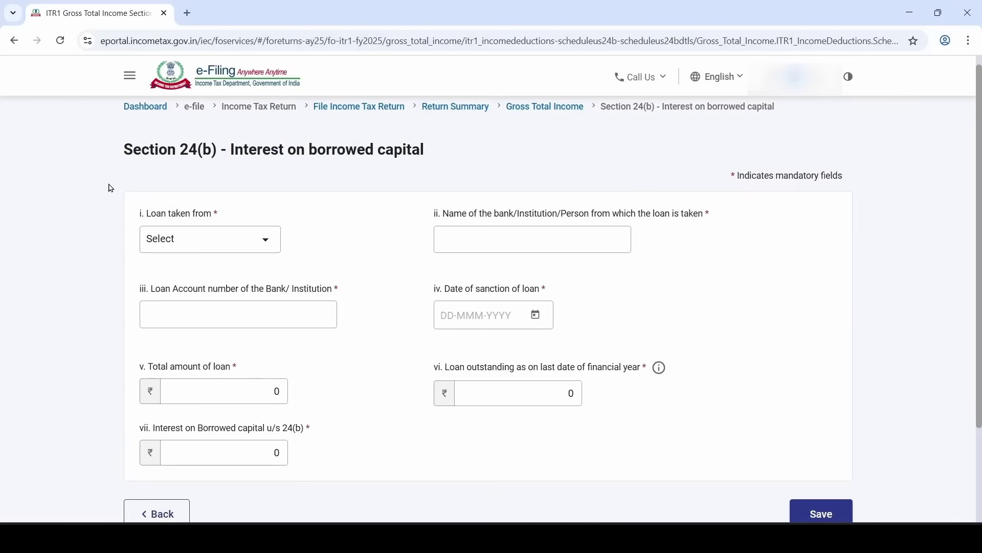
# Step: Set the loan source to Bank with SBI as the lender's name, and enter the loan account number
pyautogui.click(231, 249)
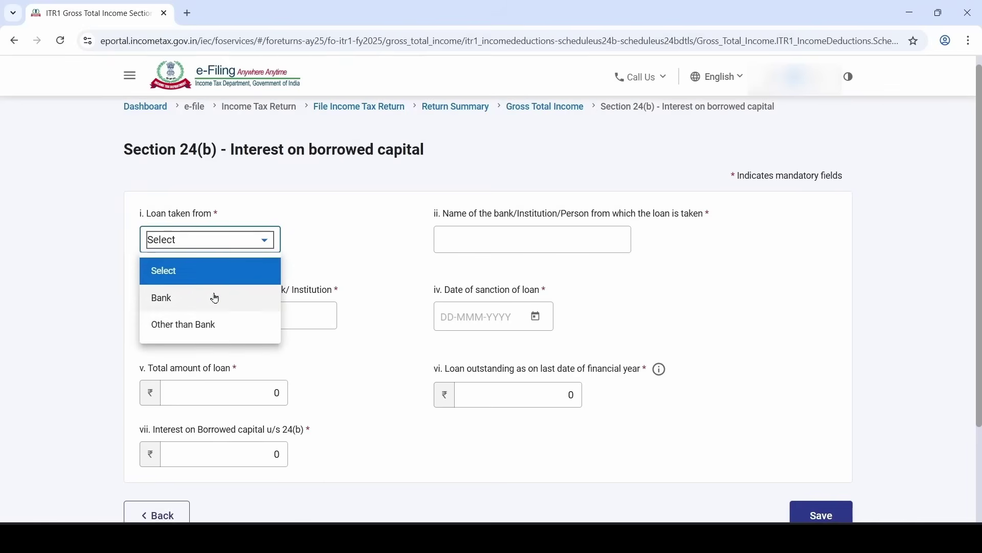
pyautogui.click(199, 302)
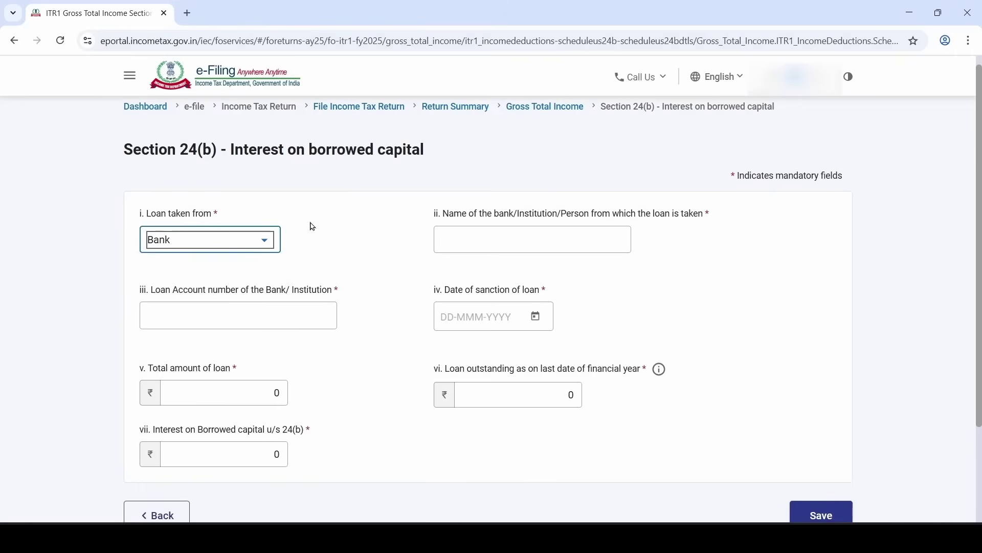
pyautogui.click(493, 242)
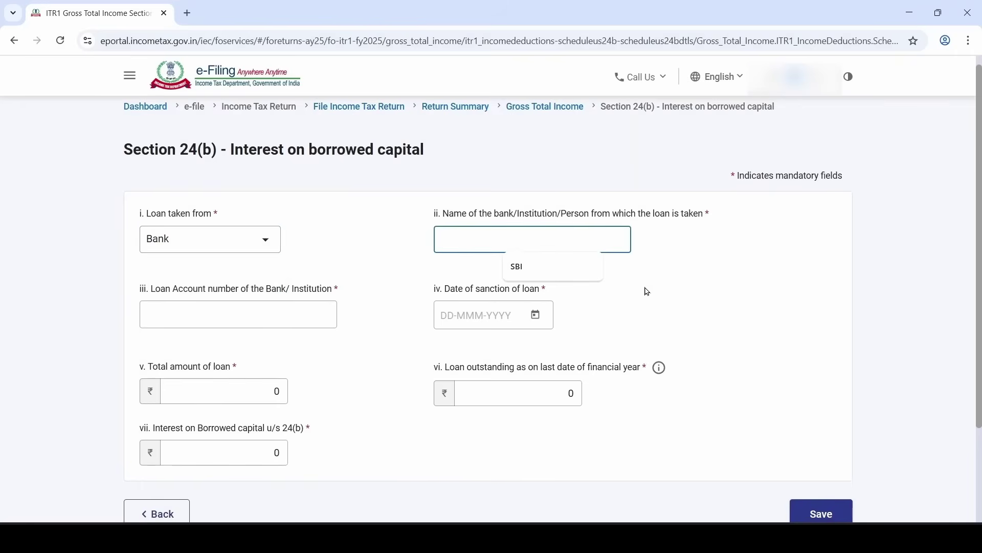
pyautogui.write('SBI')
pyautogui.press('Tab')
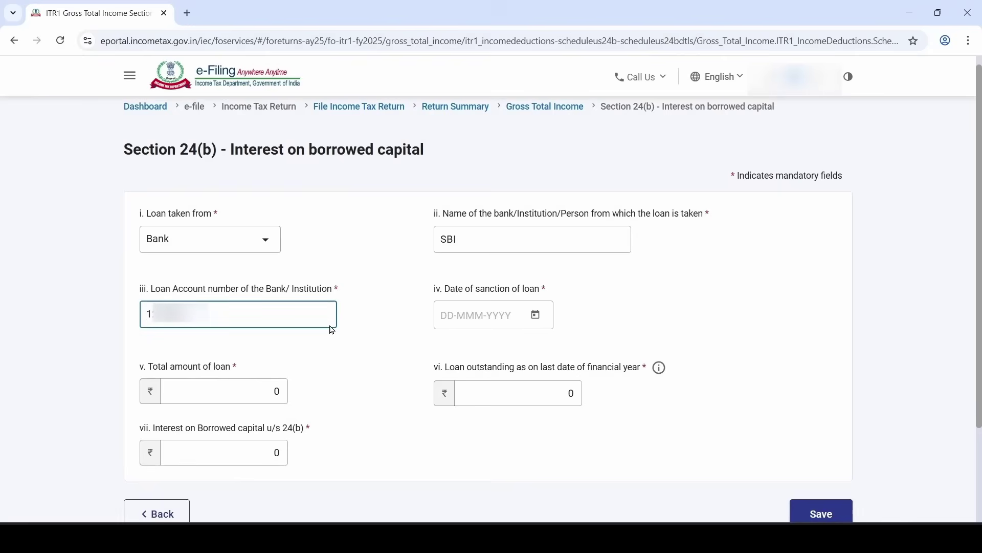
pyautogui.click(389, 319)
# Step: Set the date of sanction of the loan to 30-Jan-2024
pyautogui.click(481, 316)
pyautogui.click(537, 316)
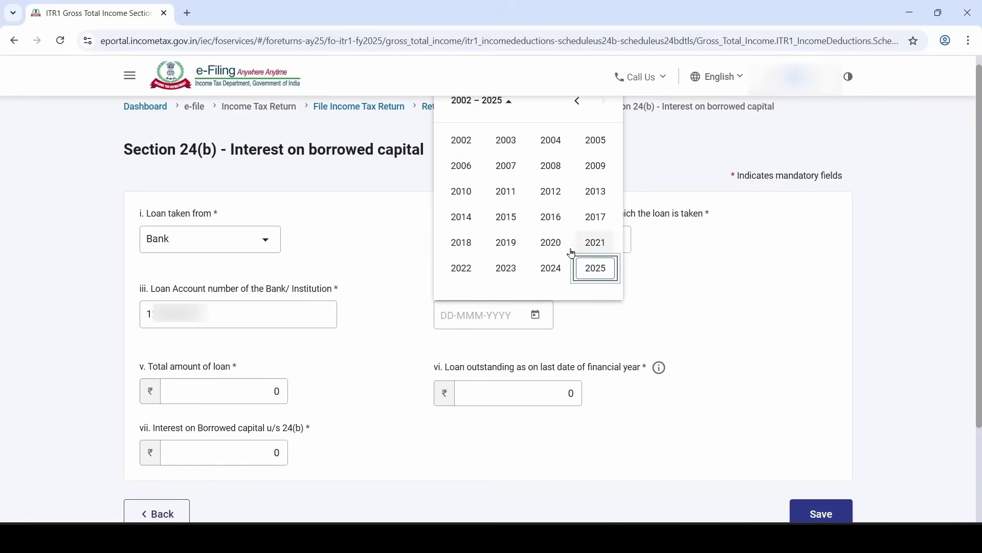
pyautogui.click(551, 268)
pyautogui.click(462, 167)
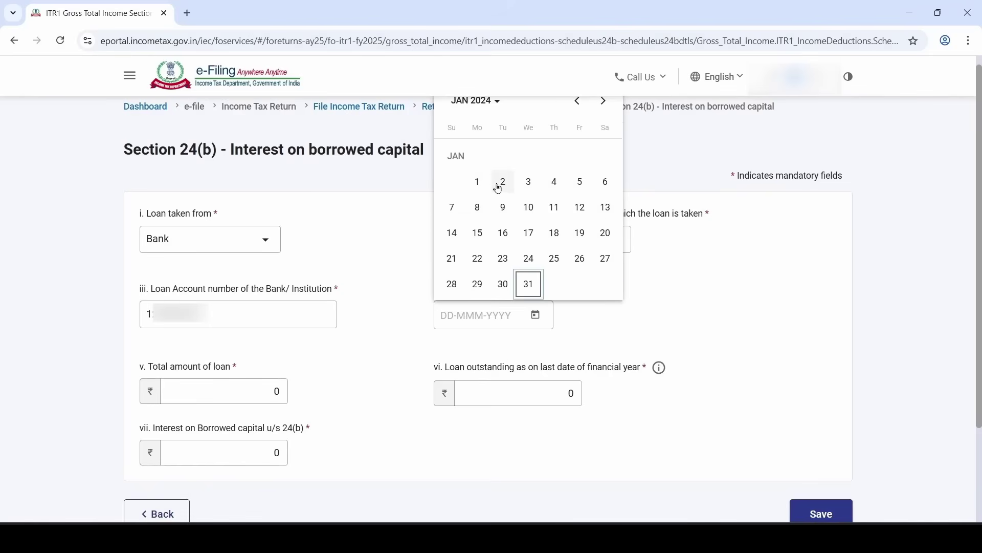
pyautogui.click(504, 285)
pyautogui.scroll(-1, 408, 346)
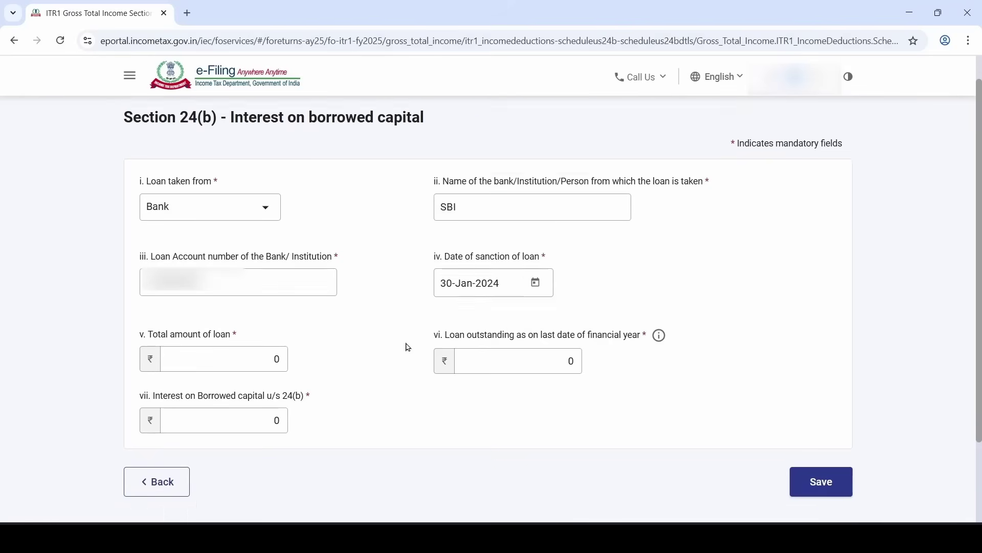
# Step: Enter a total loan amount of 2500000 and a loan outstanding at financial year end of 2000000
pyautogui.scroll(-1, 409, 347)
pyautogui.click(225, 284)
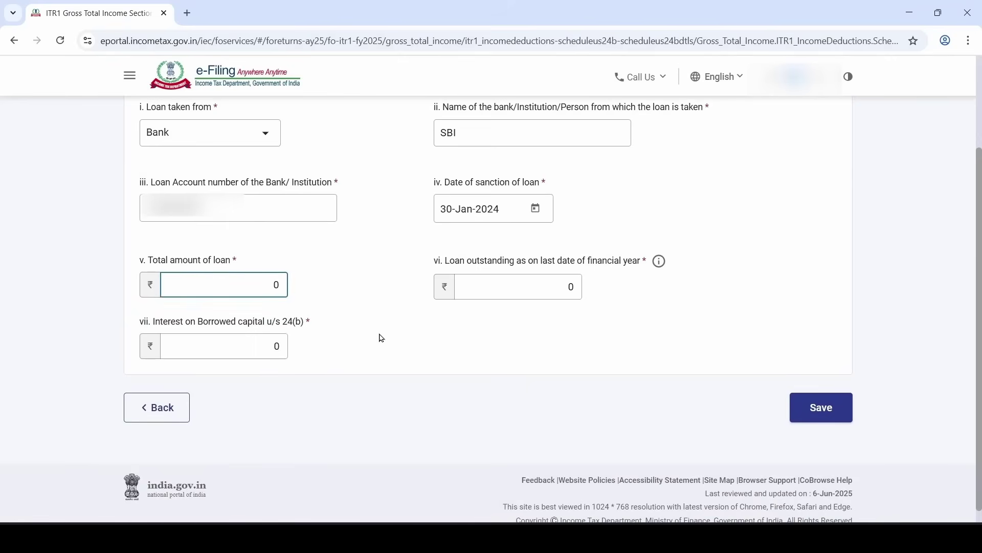
pyautogui.write('2500000')
pyautogui.click(381, 338)
pyautogui.click(500, 285)
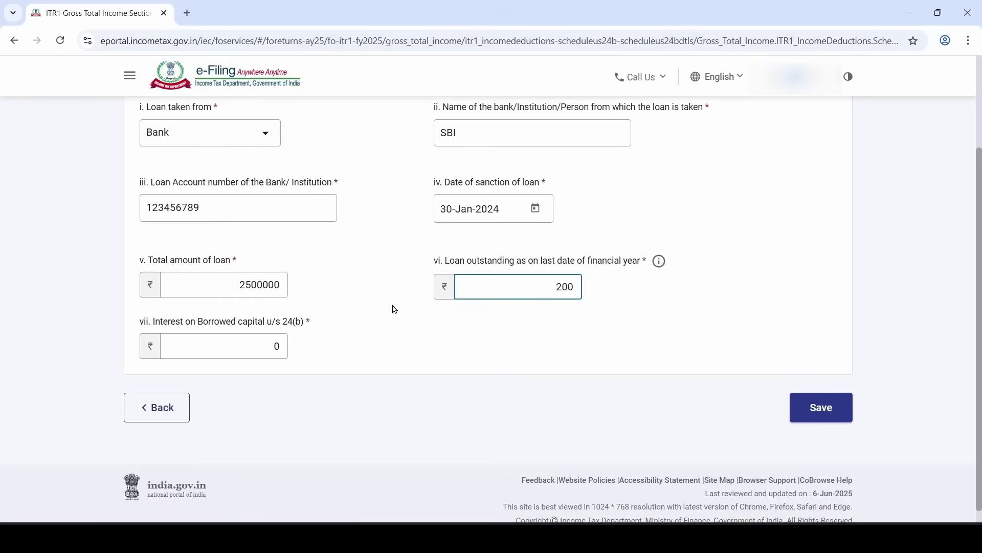
pyautogui.write('0000')
pyautogui.click(395, 309)
# Step: Enter 210000 as the interest on borrowed capital u/s 24(b) and save the loan entry
pyautogui.click(256, 346)
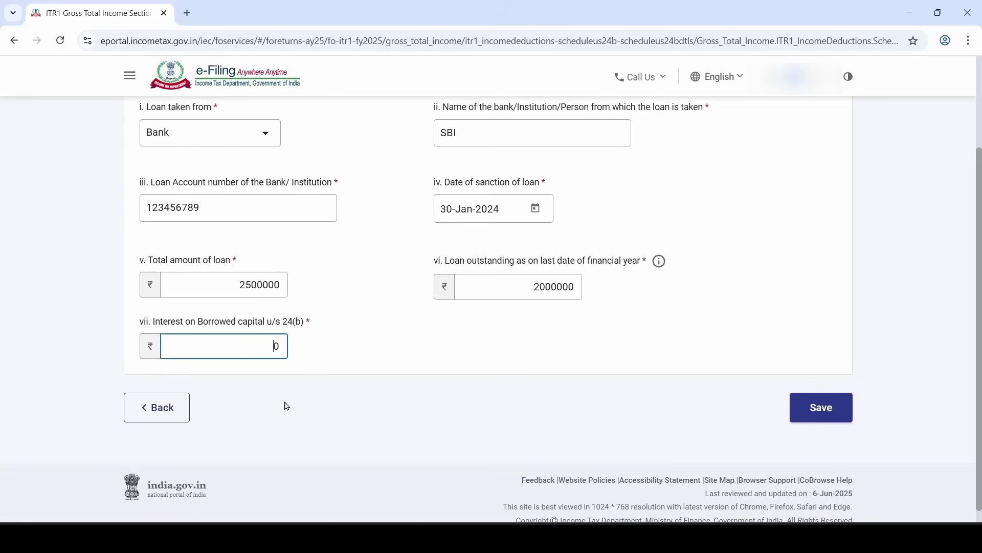
pyautogui.write('210000')
pyautogui.click(329, 387)
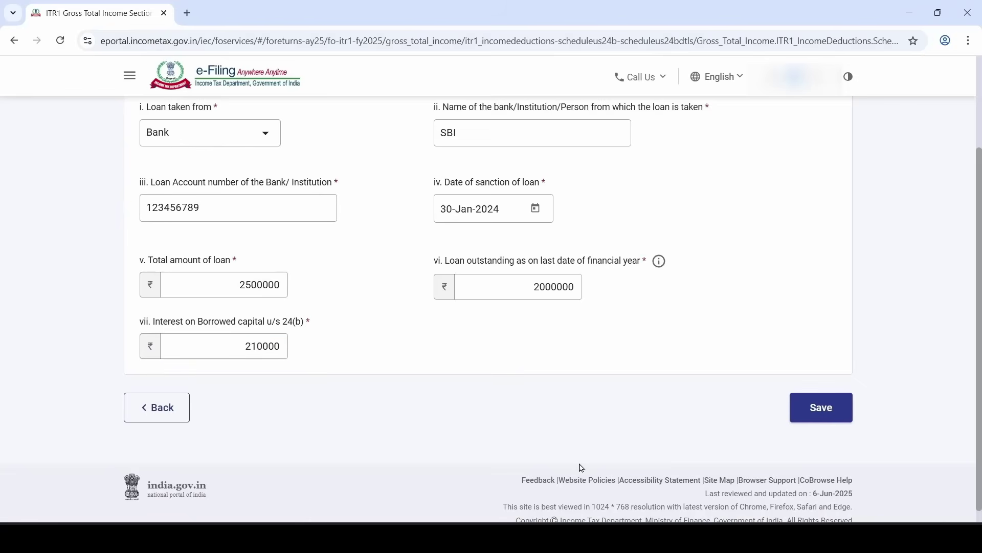
pyautogui.click(839, 414)
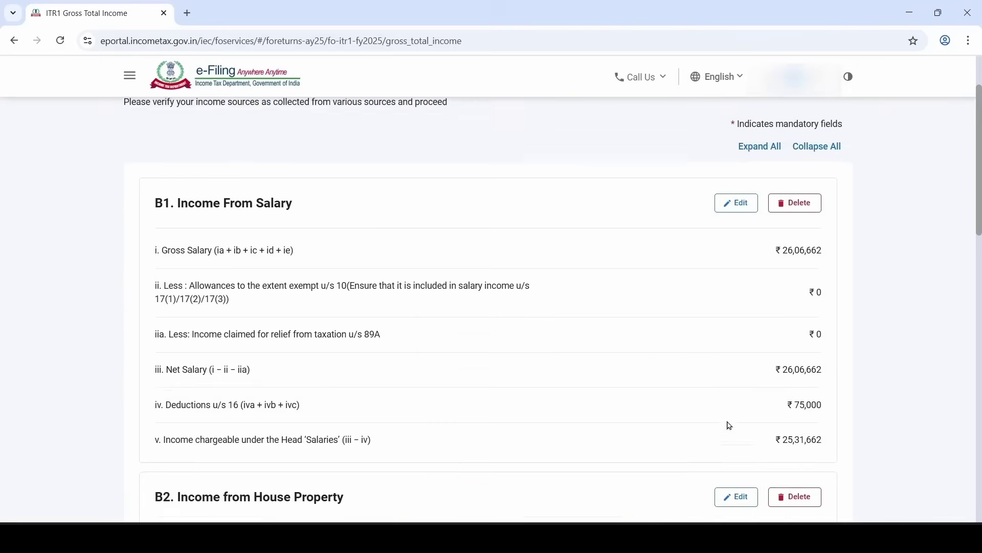
# Step: Check the interest payable on borrowed capital and the chargeable income under B2 Income from House Property
pyautogui.scroll(-8, 500, 393)
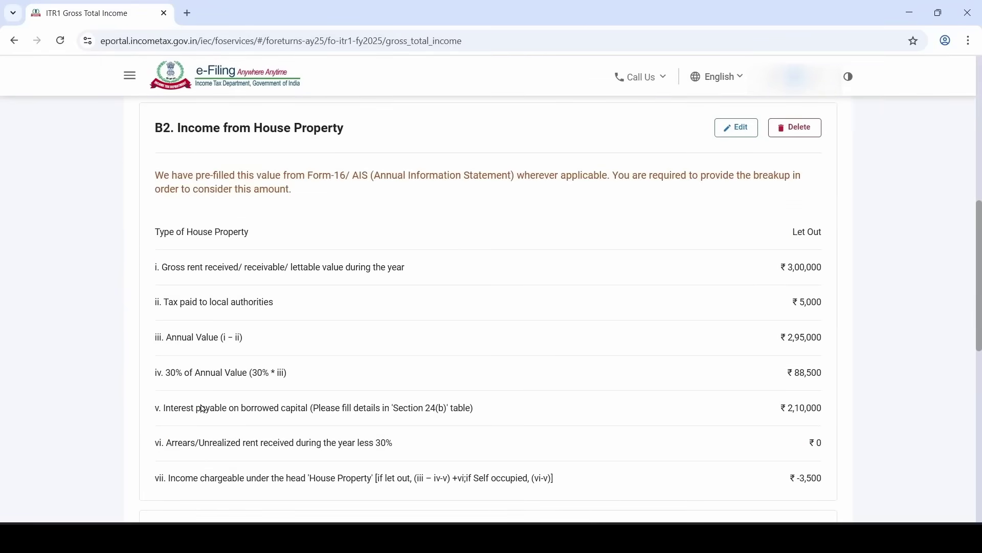
pyautogui.moveTo(823, 410); pyautogui.dragTo(789, 409)
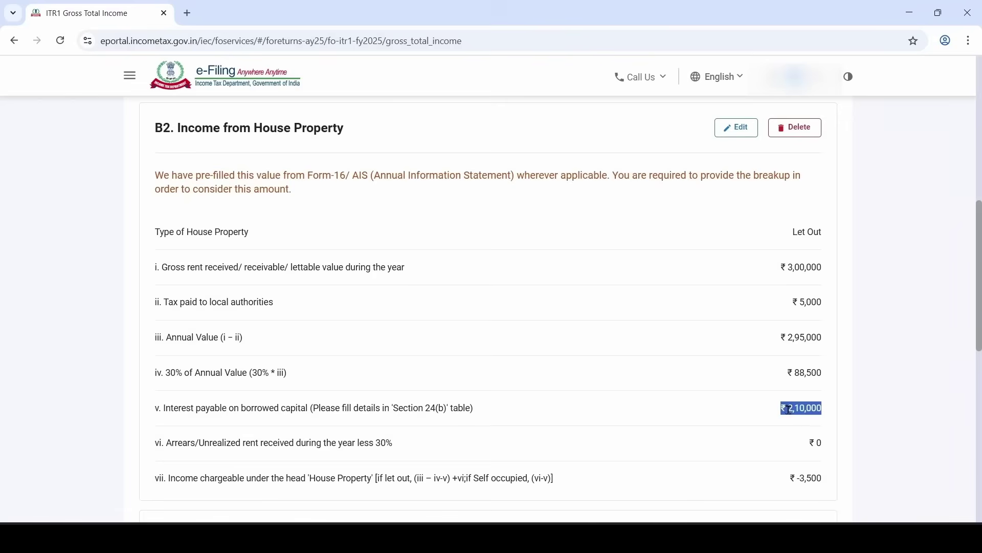
pyautogui.click(853, 413)
pyautogui.scroll(-2, 854, 415)
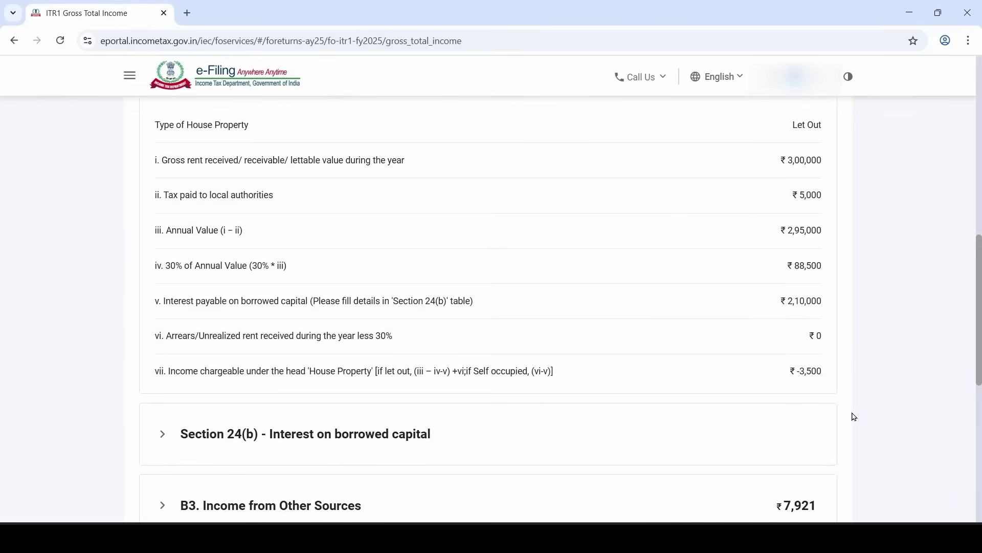
# Step: Expand B3 Income from Other Sources and review its pre-filled income entries
pyautogui.scroll(-2, 855, 417)
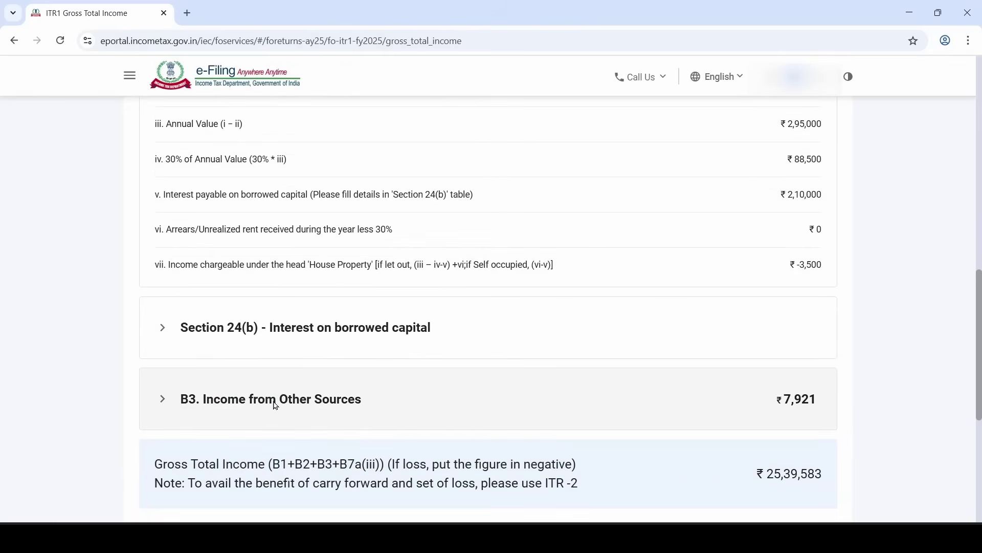
pyautogui.click(225, 406)
pyautogui.scroll(-2, 223, 405)
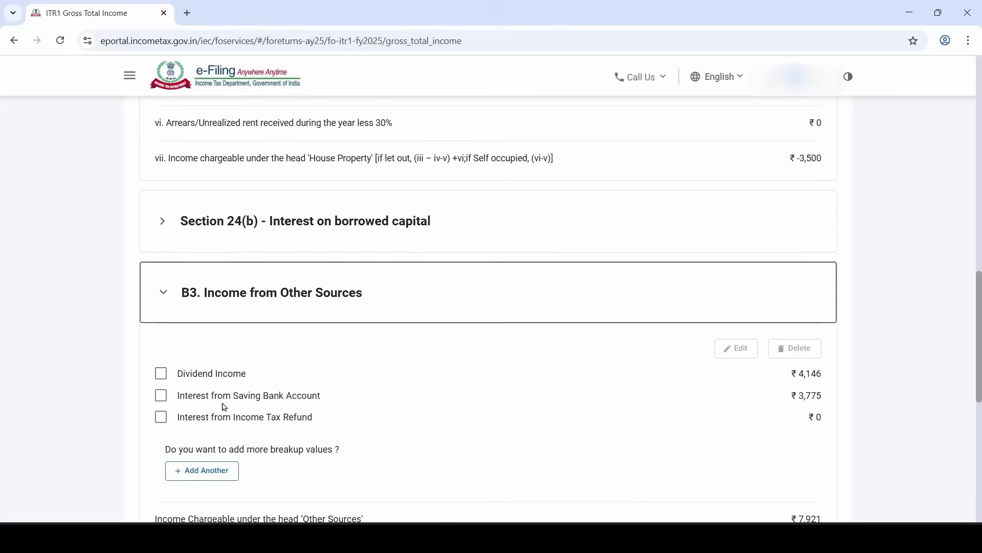
pyautogui.scroll(-2, 250, 361)
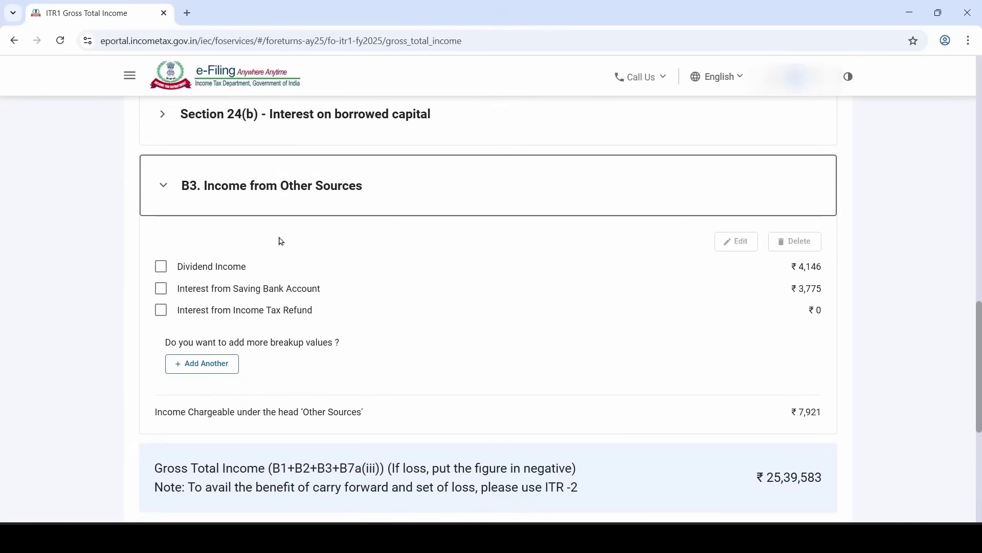
pyautogui.scroll(1, 408, 298)
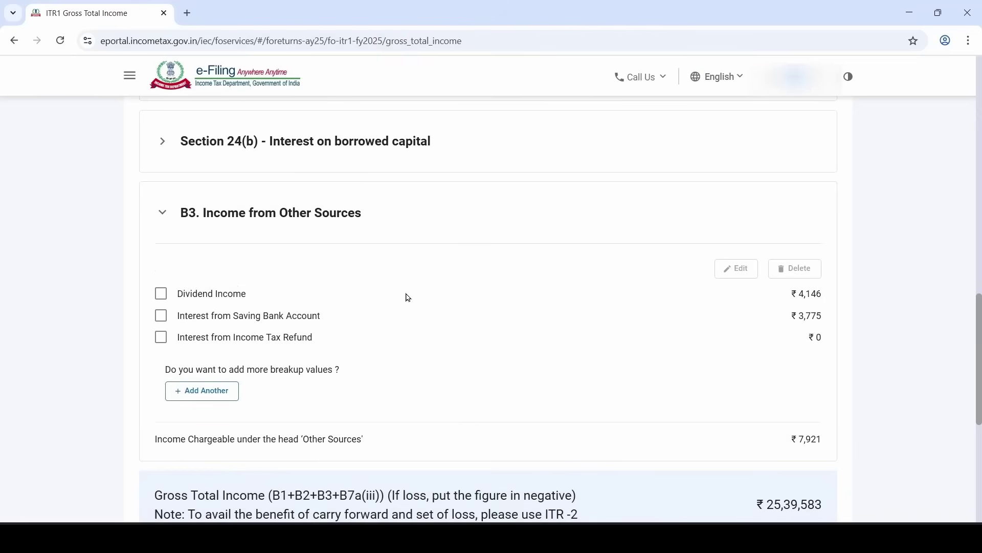
pyautogui.scroll(20, 408, 298)
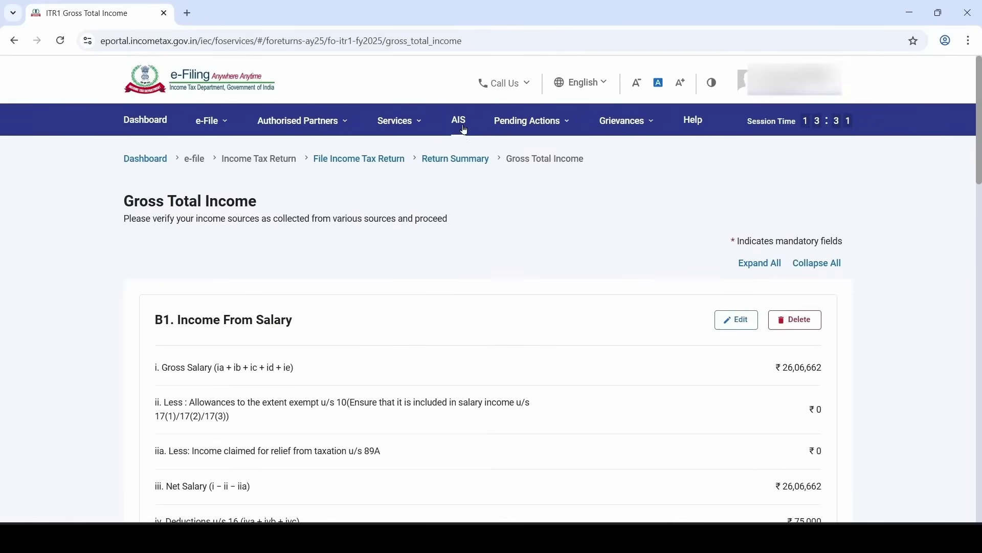
pyautogui.click(463, 126)
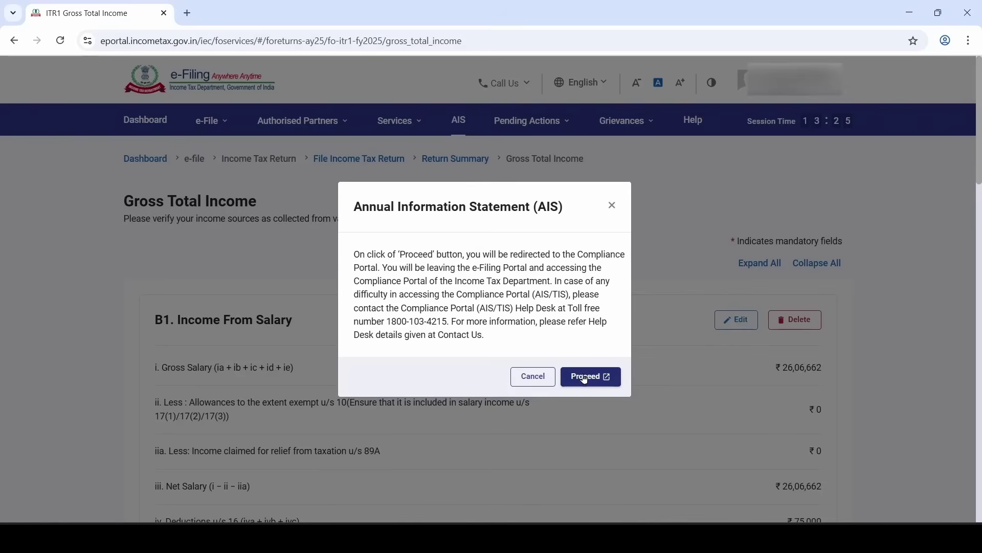
pyautogui.click(616, 208)
pyautogui.scroll(-9, 483, 282)
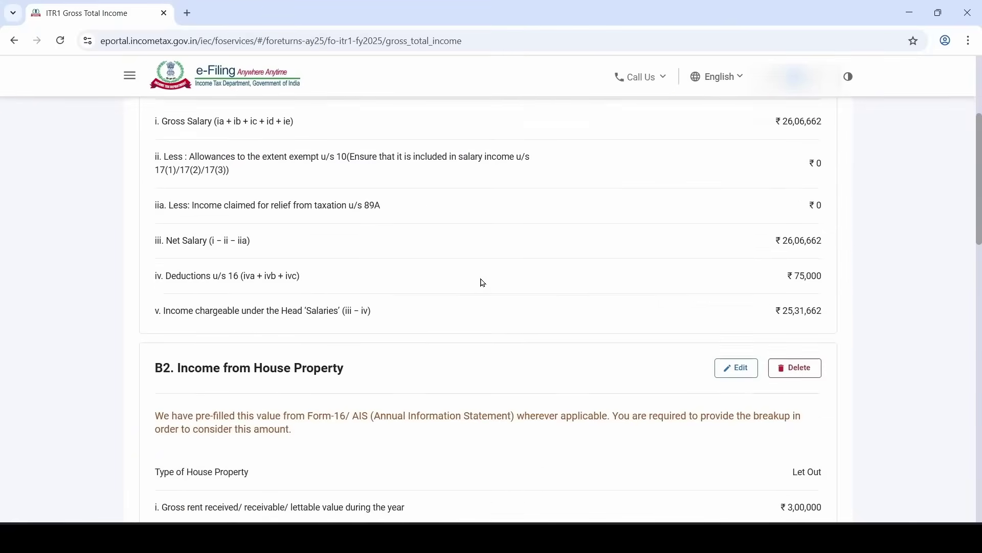
pyautogui.scroll(-8, 483, 283)
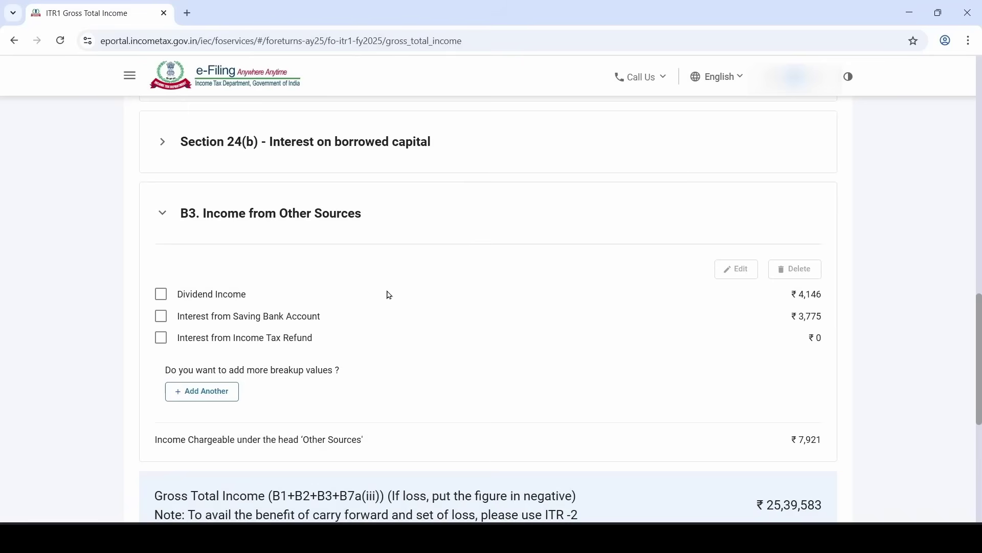
pyautogui.click(159, 295)
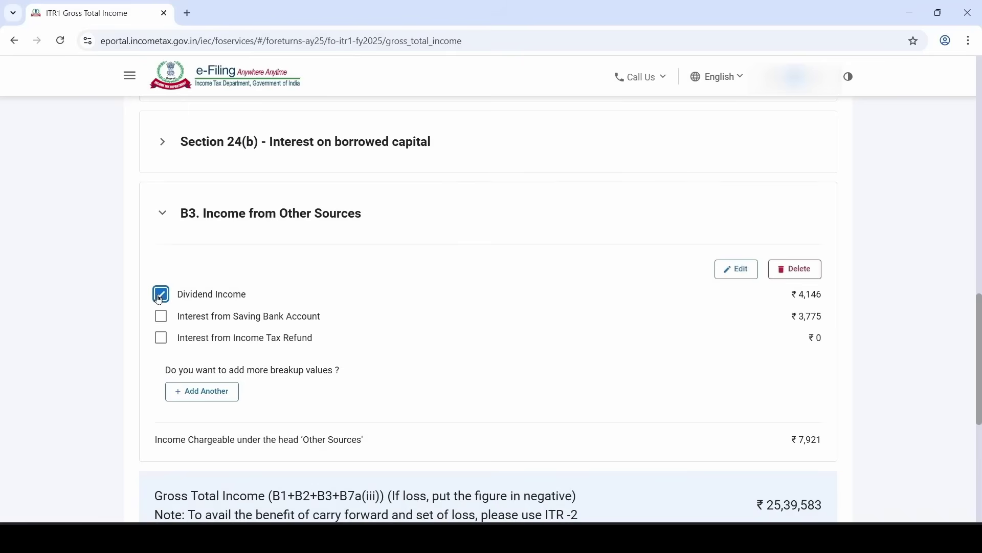
pyautogui.click(752, 274)
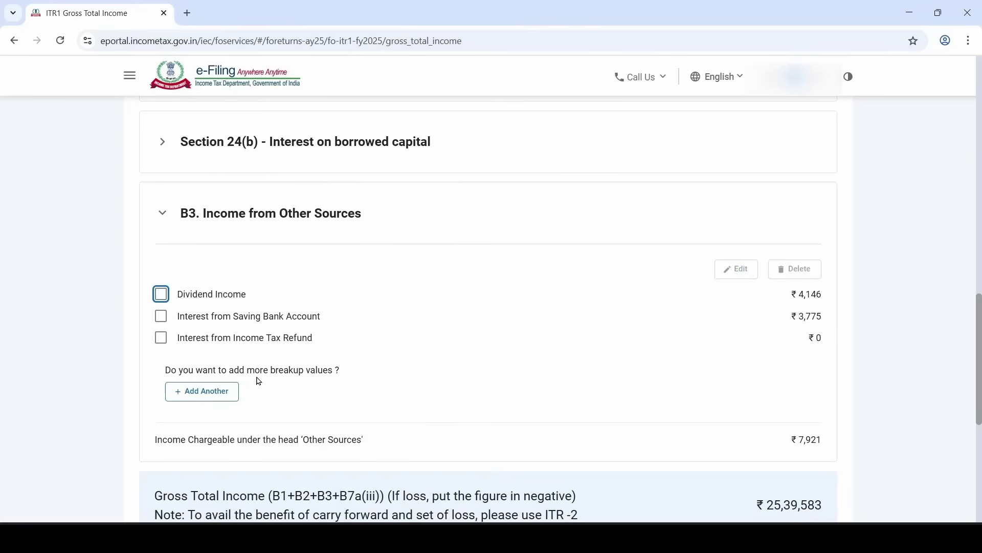
# Step: Add an other-sources entry for Interest from Deposit(Bank/Post Office/Cooperative Society) with an amount of 5000, and save it
pyautogui.click(223, 397)
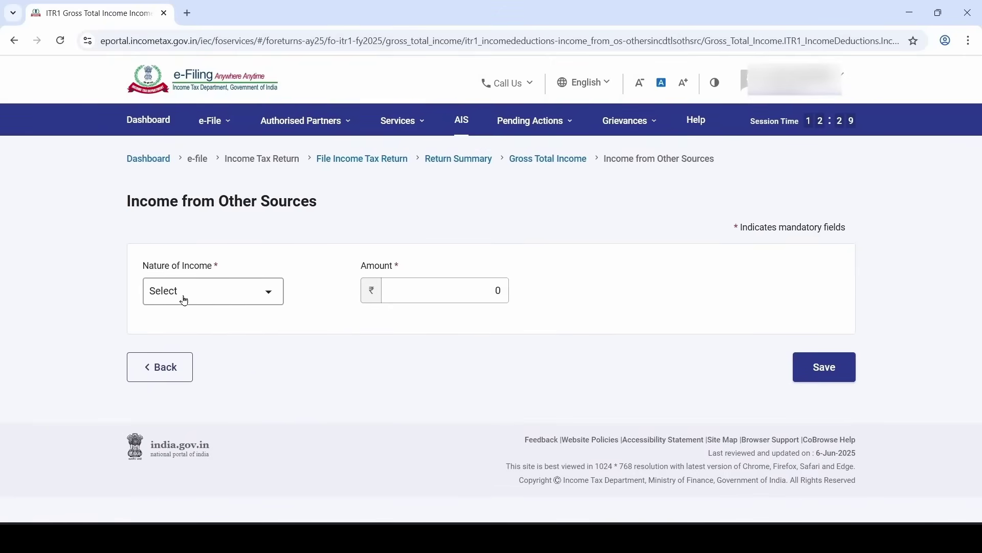
pyautogui.click(203, 293)
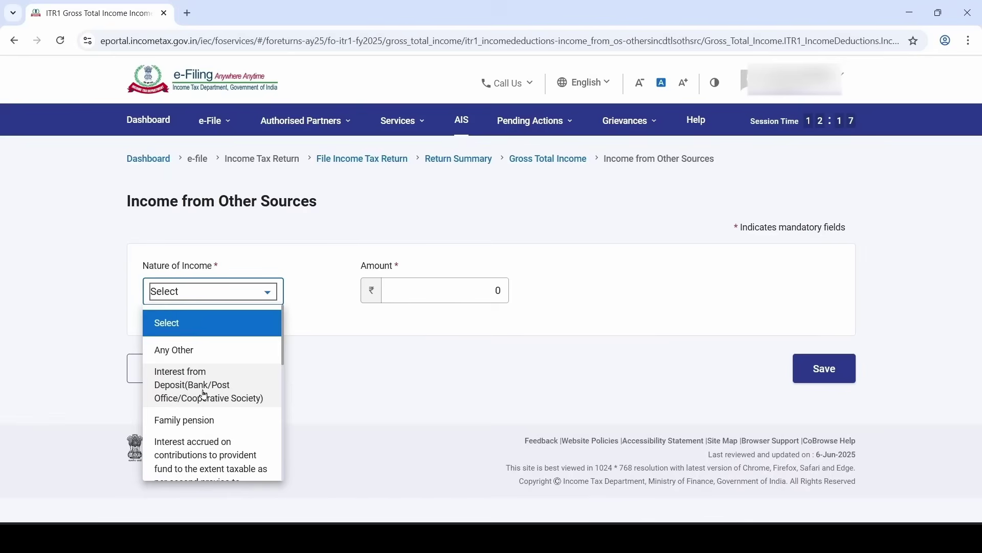
pyautogui.click(230, 395)
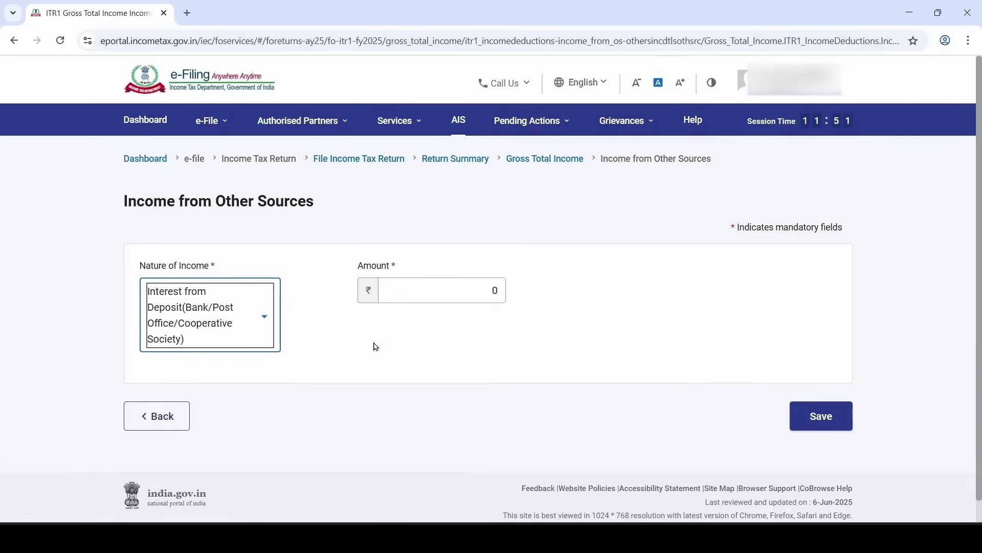
pyautogui.click(458, 287)
pyautogui.write('5000')
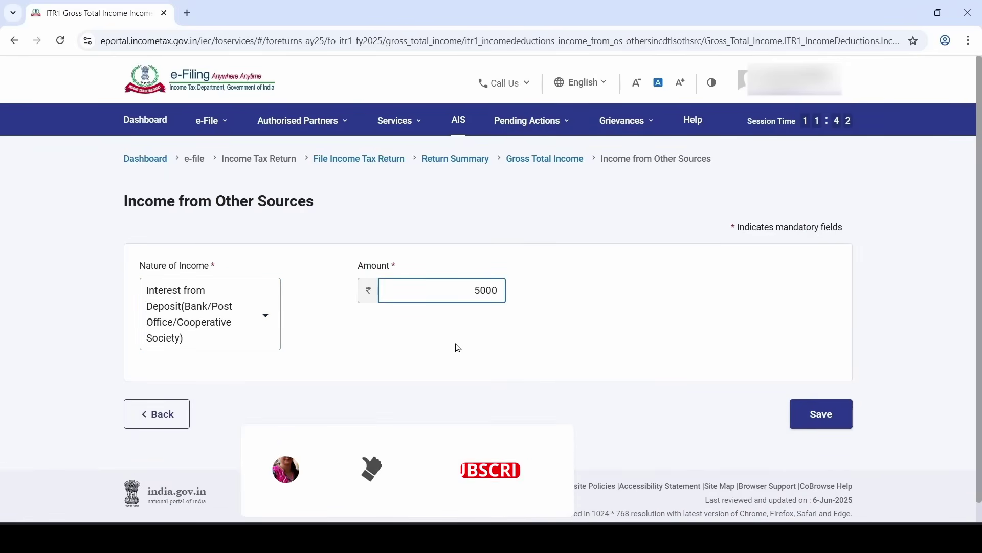
pyautogui.click(458, 348)
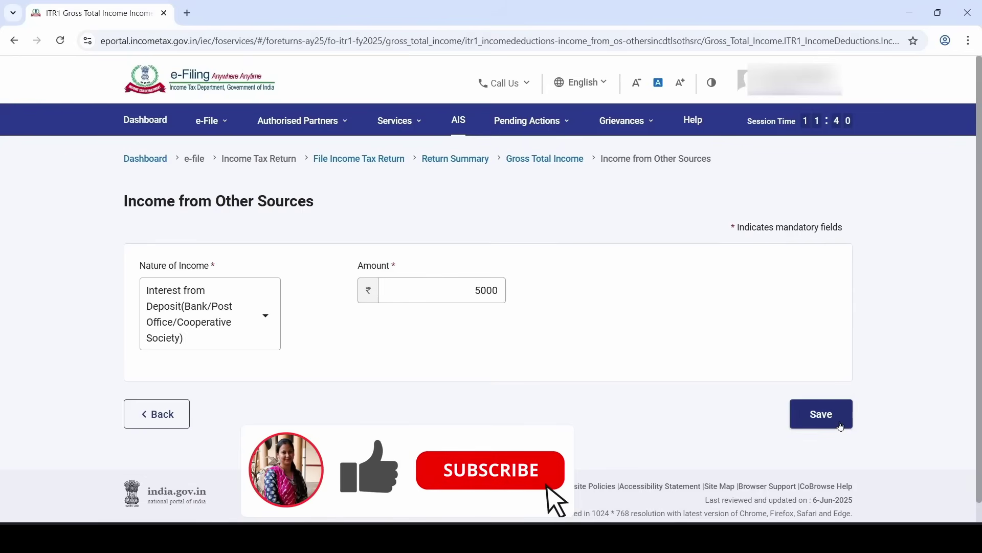
pyautogui.click(841, 426)
pyautogui.scroll(-5, 655, 439)
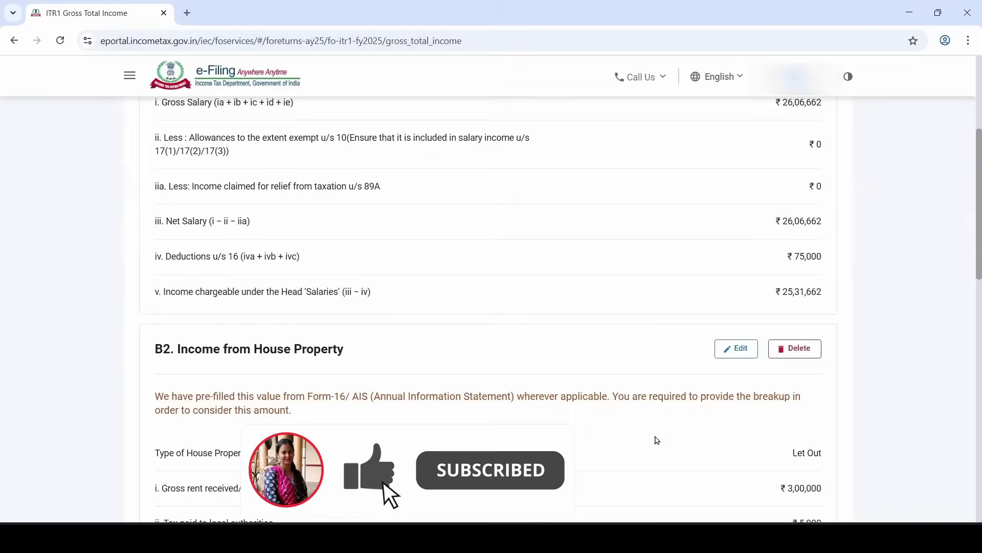
# Step: Expand B3 Income from Other Sources and check the listed income entries and the chargeable amount
pyautogui.scroll(-12, 657, 440)
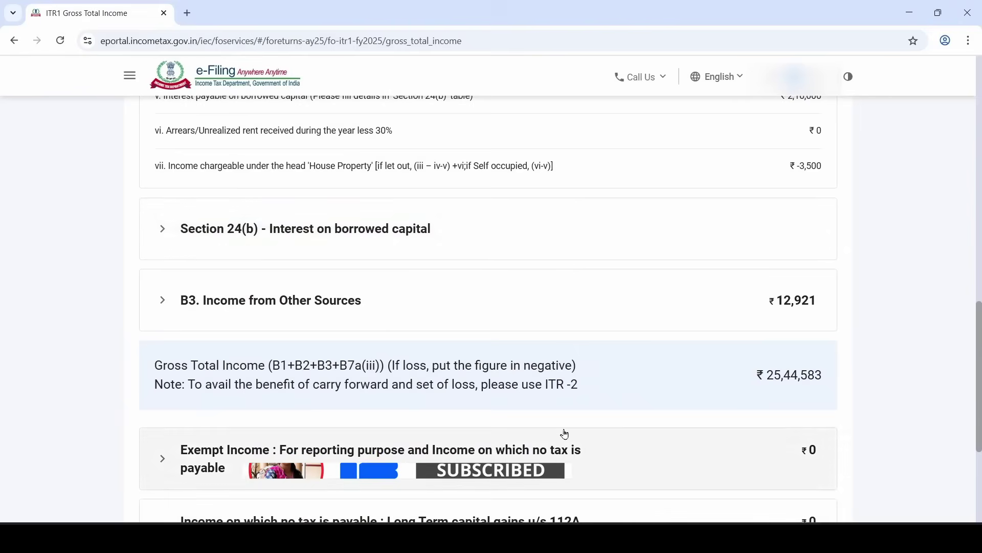
pyautogui.click(234, 215)
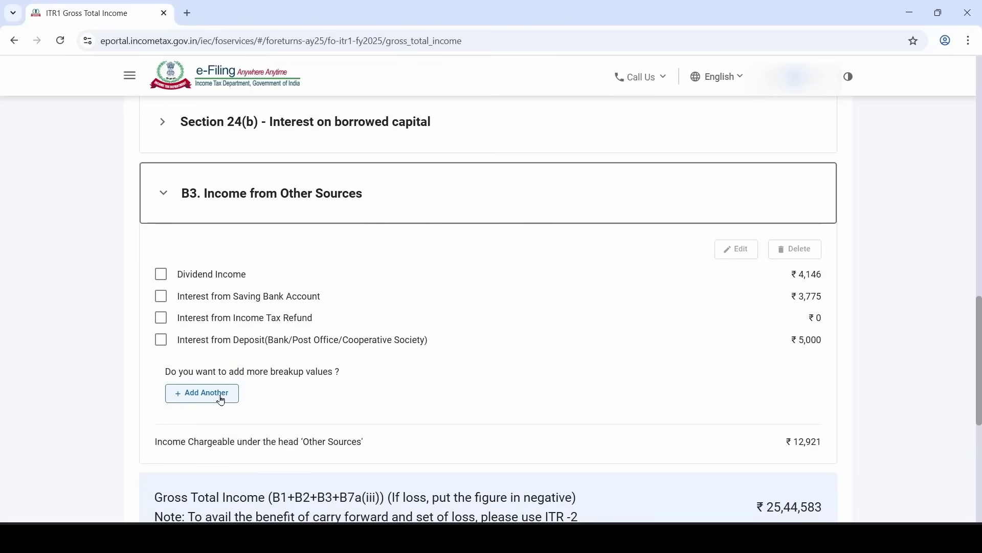
pyautogui.scroll(-6, 221, 399)
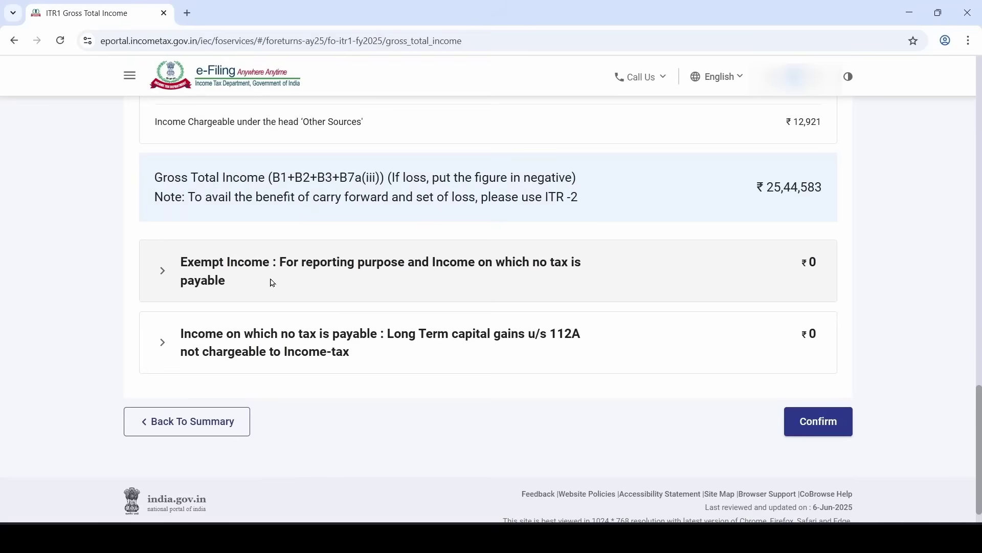
# Step: Add another entry under Exempt Income and choose Agriculture Income (≤ Rs.5000) as its nature of income
pyautogui.click(216, 281)
pyautogui.scroll(-2, 216, 280)
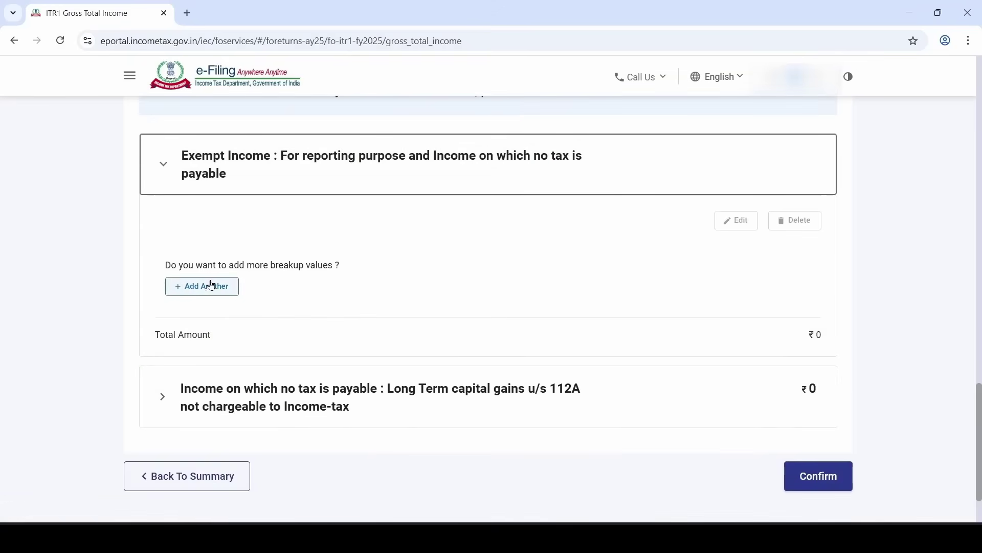
pyautogui.click(207, 285)
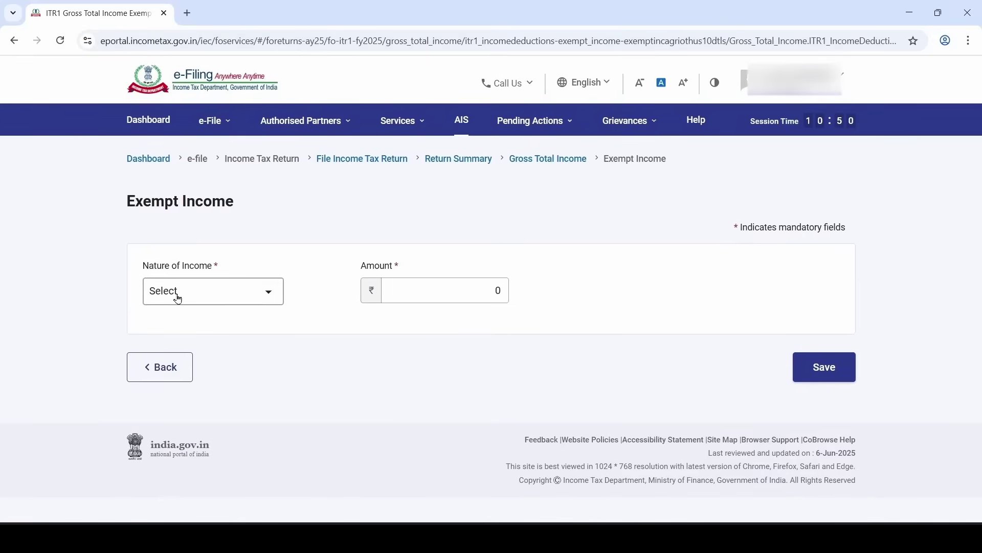
pyautogui.click(207, 300)
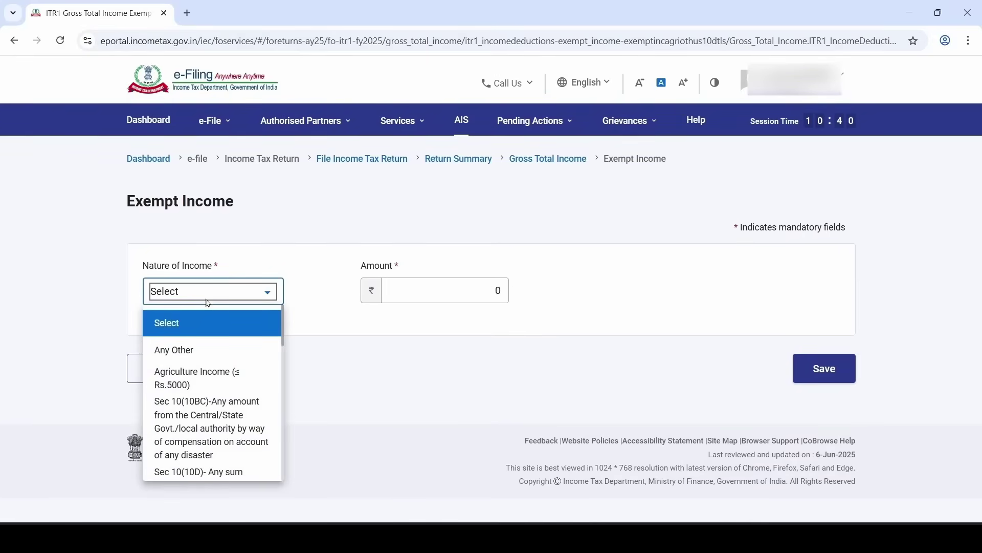
pyautogui.scroll(-2, 226, 394)
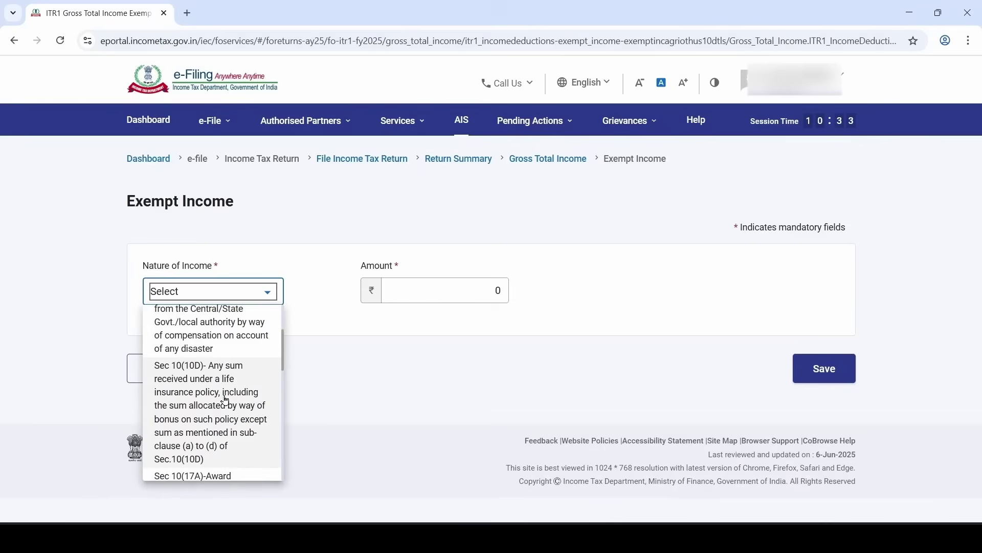
pyautogui.scroll(-2, 225, 400)
pyautogui.scroll(-5, 225, 400)
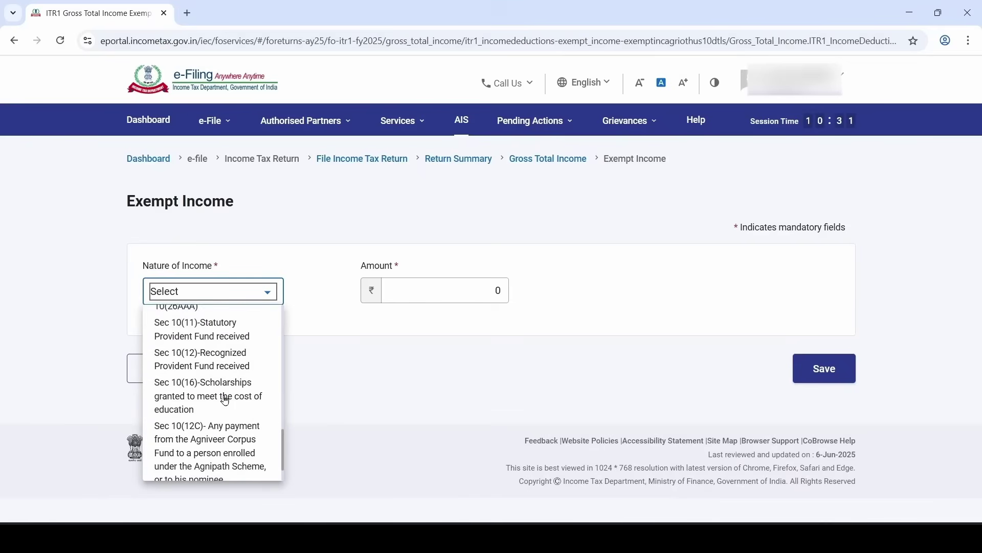
pyautogui.scroll(9, 225, 400)
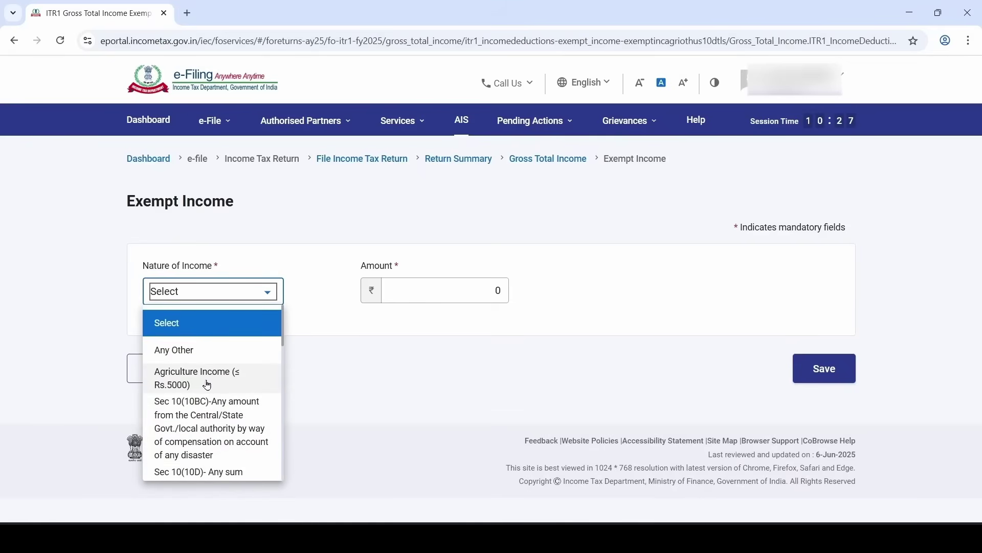
pyautogui.click(207, 384)
# Step: Set the agriculture income amount to 4000 and save the exempt income entry
pyautogui.click(424, 286)
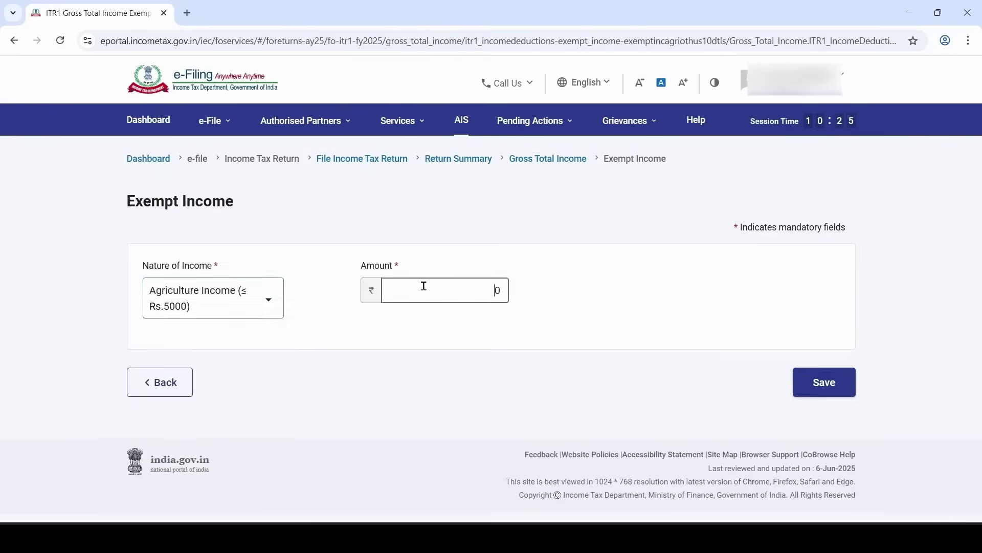
pyautogui.write('4')
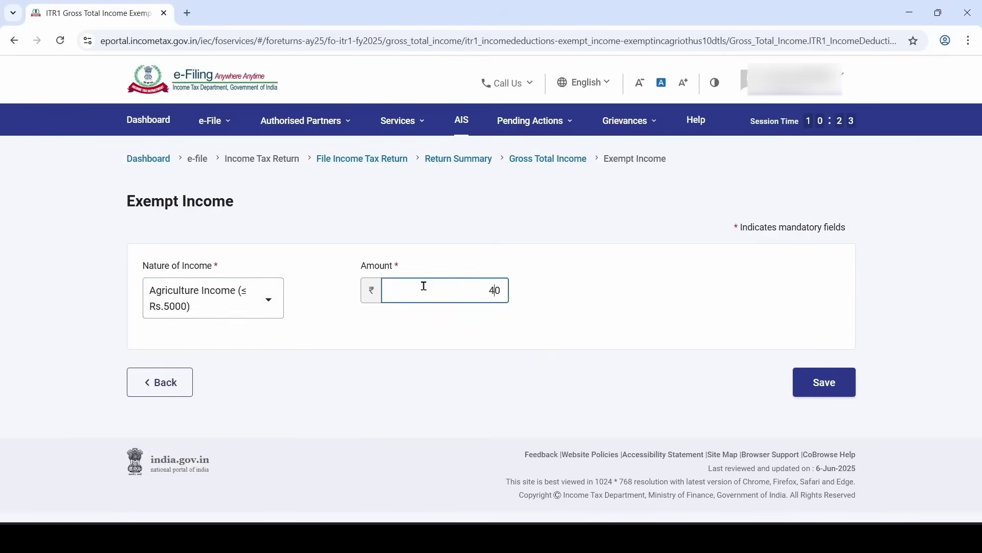
pyautogui.write('00')
pyautogui.click(436, 315)
pyautogui.click(821, 385)
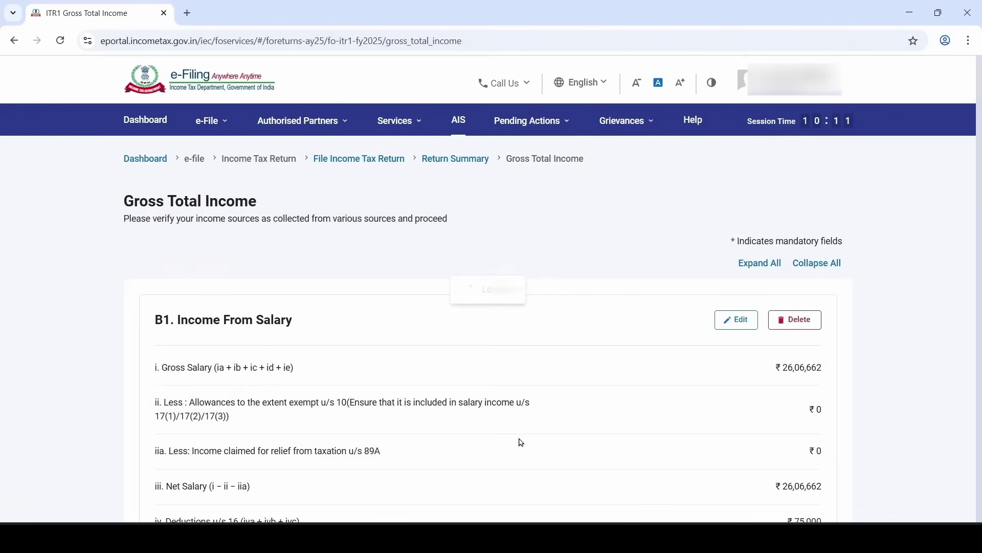
# Step: Enter 500000 as total sale consideration and 400000 as total cost of acquisition for long-term capital gains u/s 112A, and confirm the gross total income
pyautogui.scroll(-15, 505, 420)
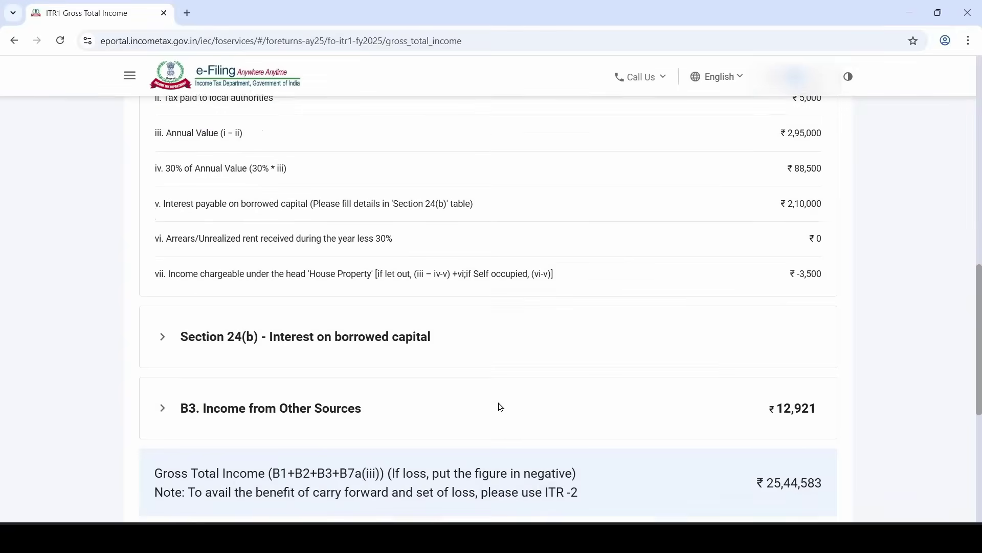
pyautogui.scroll(-3, 501, 407)
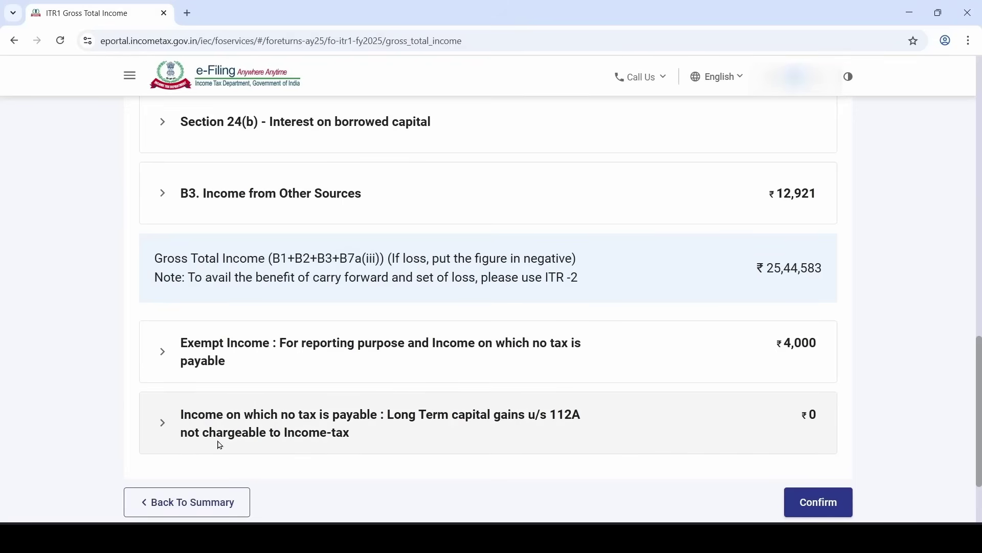
pyautogui.click(347, 445)
pyautogui.scroll(-2, 352, 430)
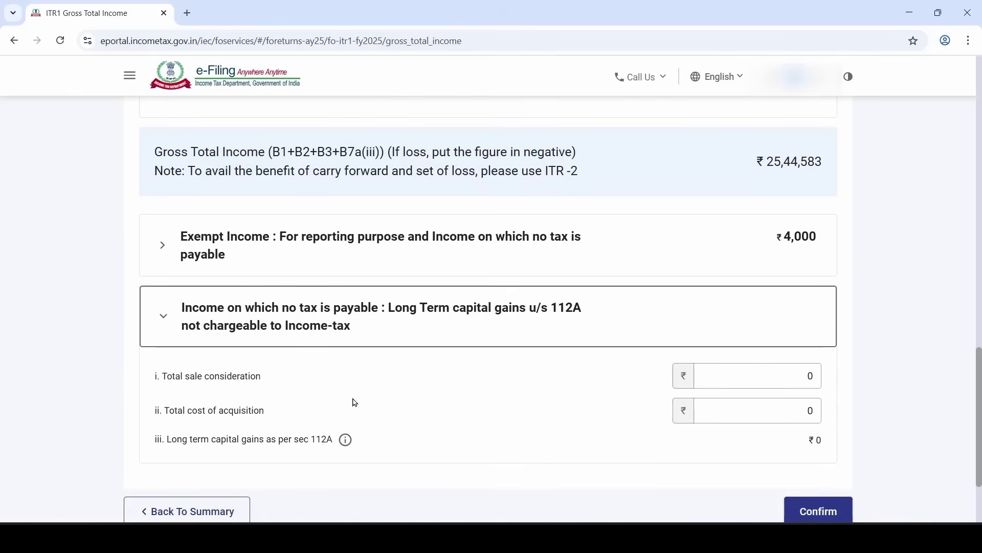
pyautogui.scroll(-2, 412, 337)
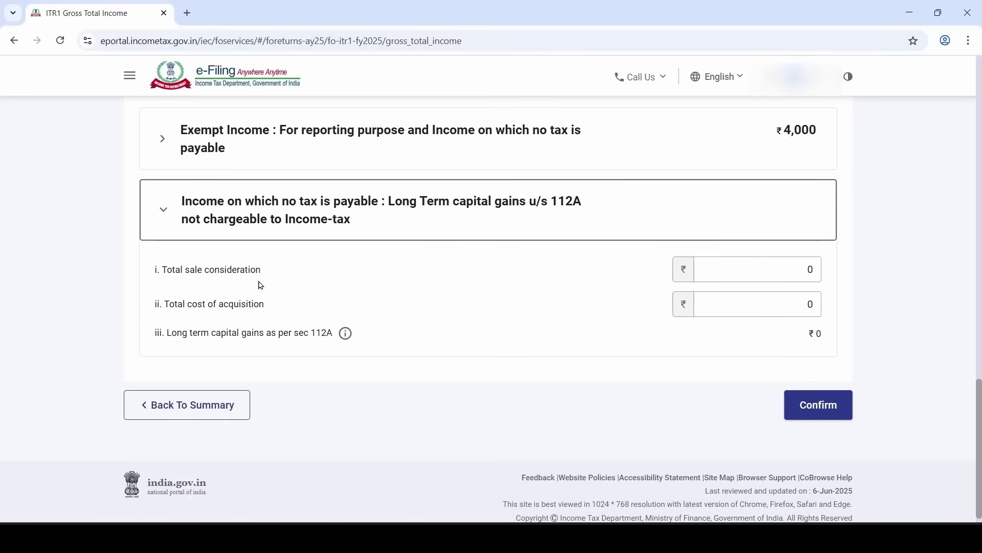
pyautogui.click(809, 270)
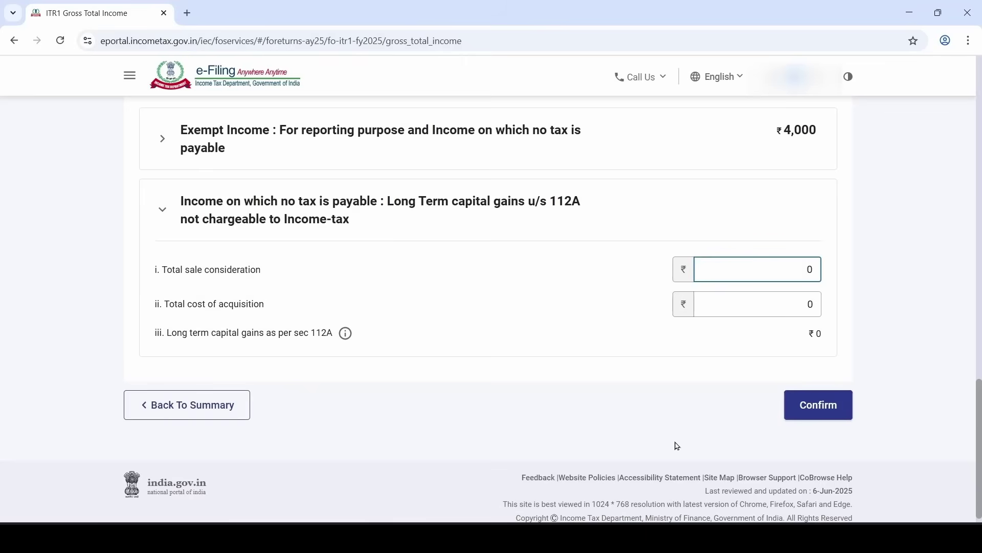
pyautogui.write('00000')
pyautogui.click(779, 305)
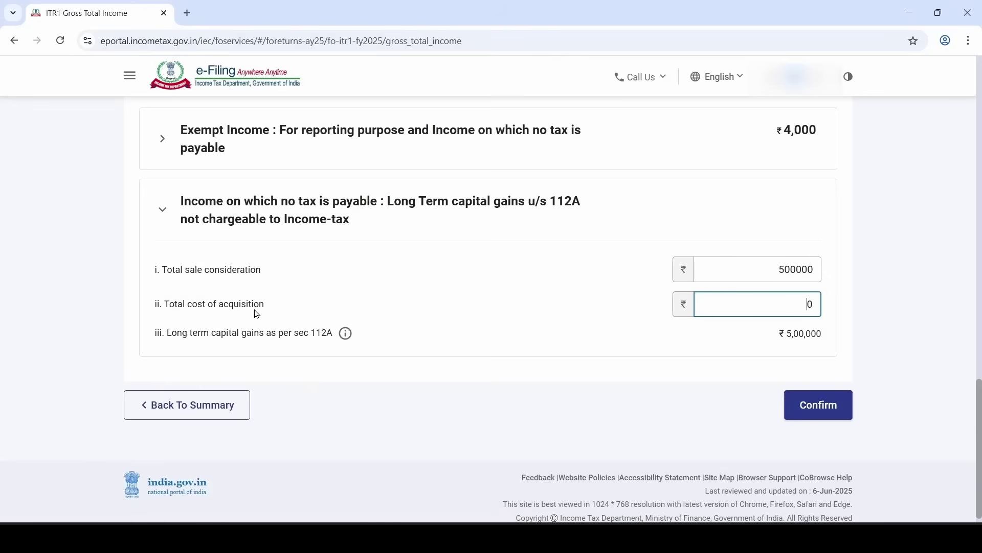
pyautogui.write('400000')
pyautogui.click(525, 332)
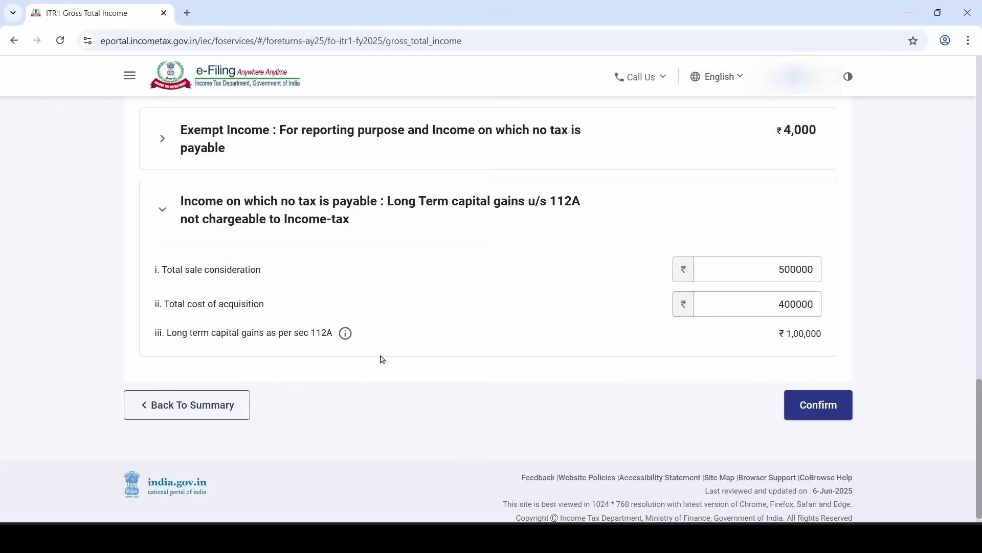
pyautogui.moveTo(346, 342)
pyautogui.click(821, 415)
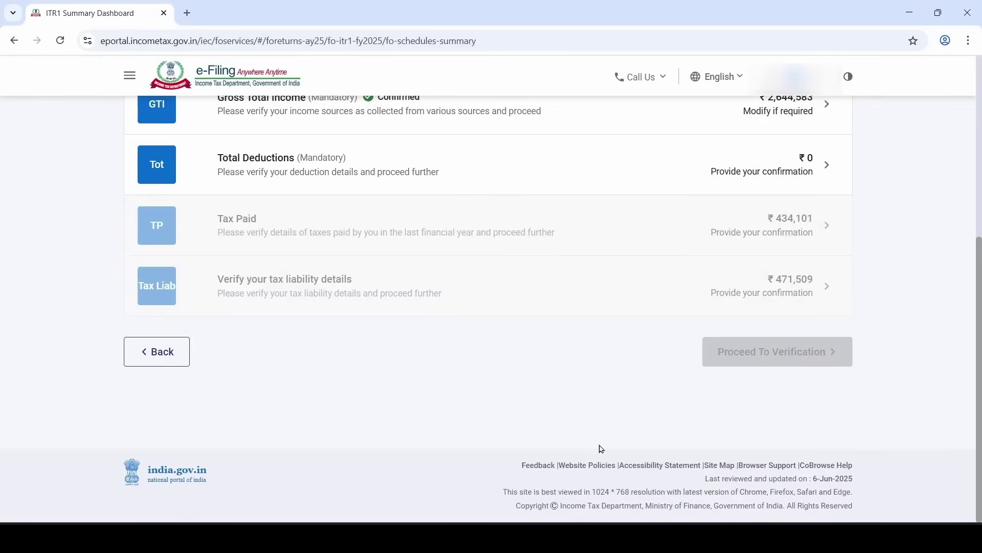
# Step: Open the Total Deductions section, review the 80CCD(2), 80CCH and other deduction amounts, and confirm the section
pyautogui.scroll(2, 597, 450)
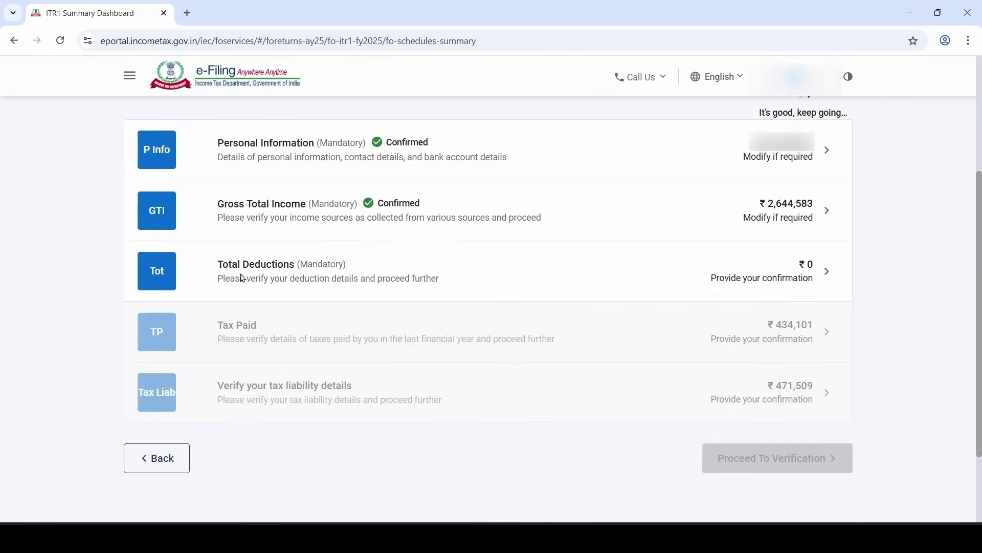
pyautogui.click(316, 274)
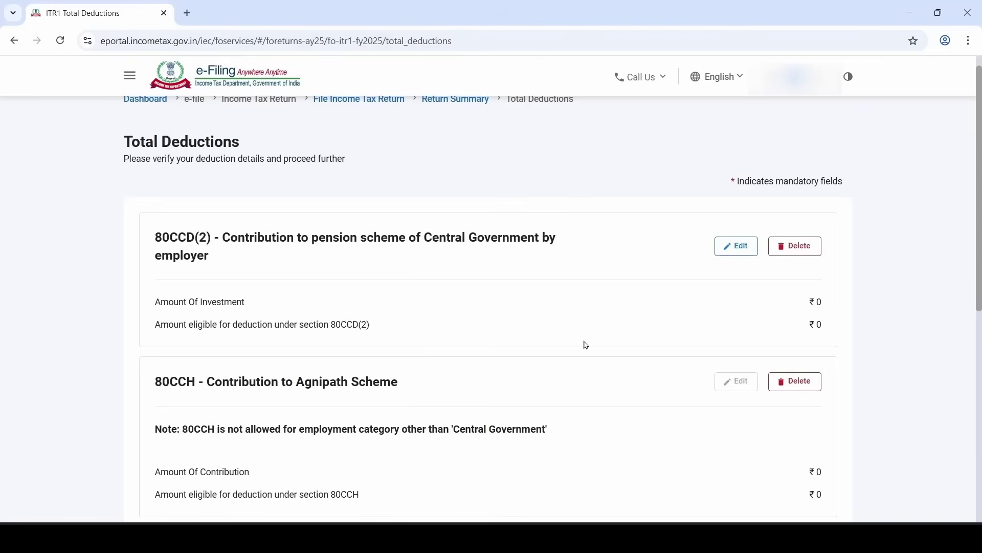
pyautogui.scroll(-4, 274, 278)
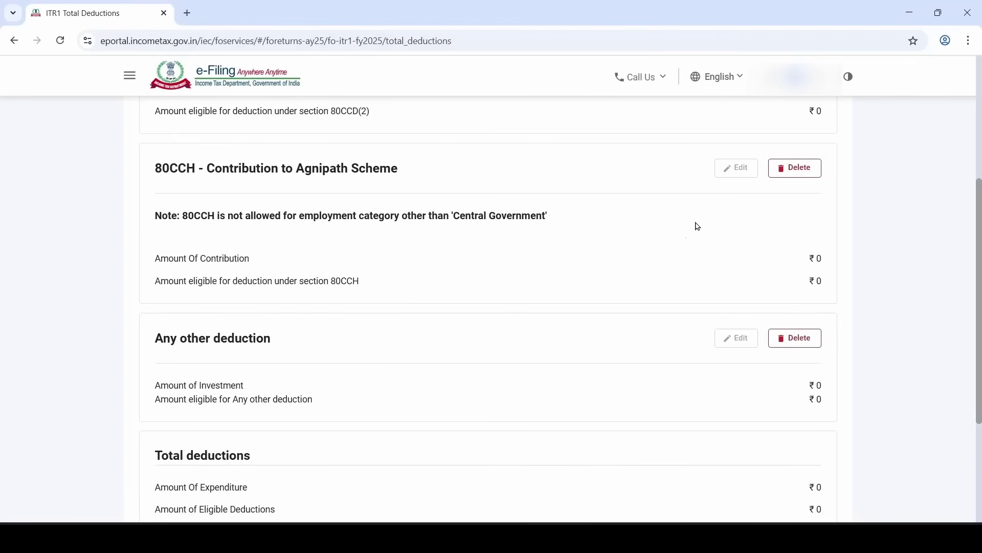
pyautogui.scroll(-4, 270, 274)
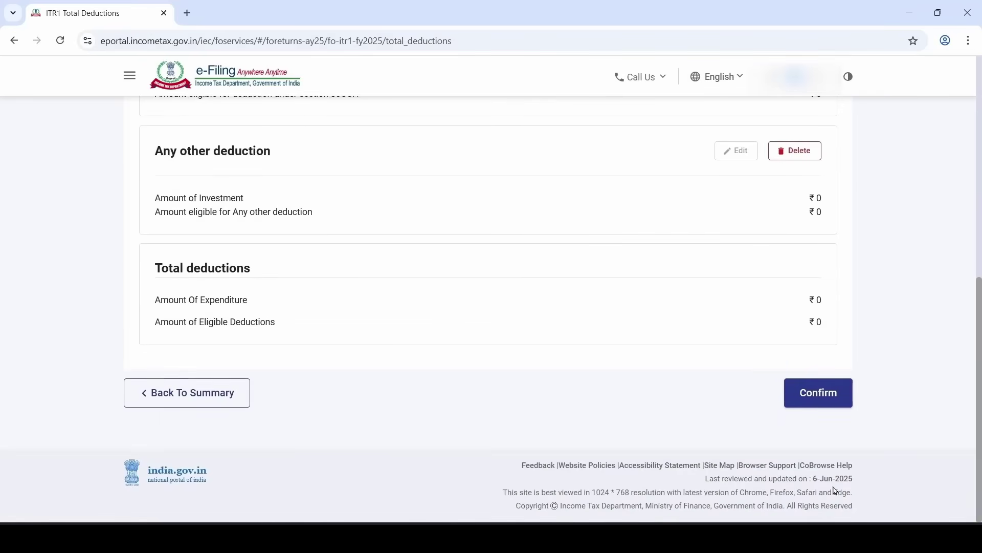
pyautogui.click(836, 397)
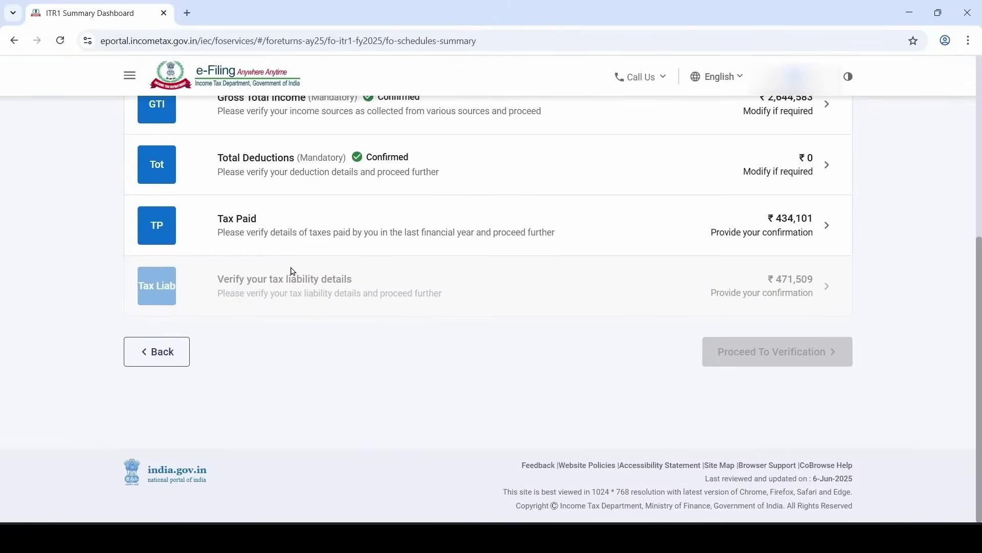
# Step: Open the Tax Paid section and review the employer's entry in Schedule TDS1 for tax deducted from salary
pyautogui.click(242, 230)
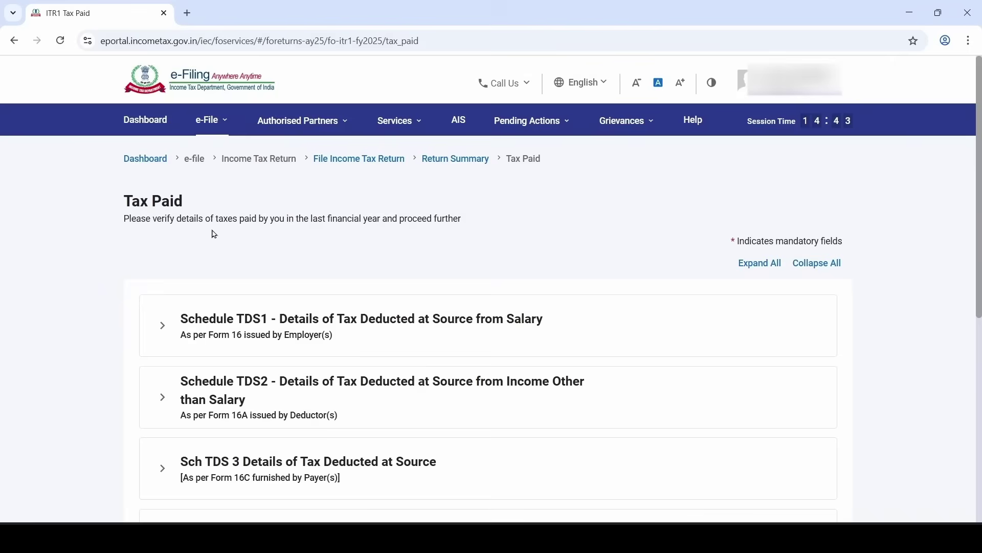
pyautogui.moveTo(211, 132)
pyautogui.moveTo(220, 153)
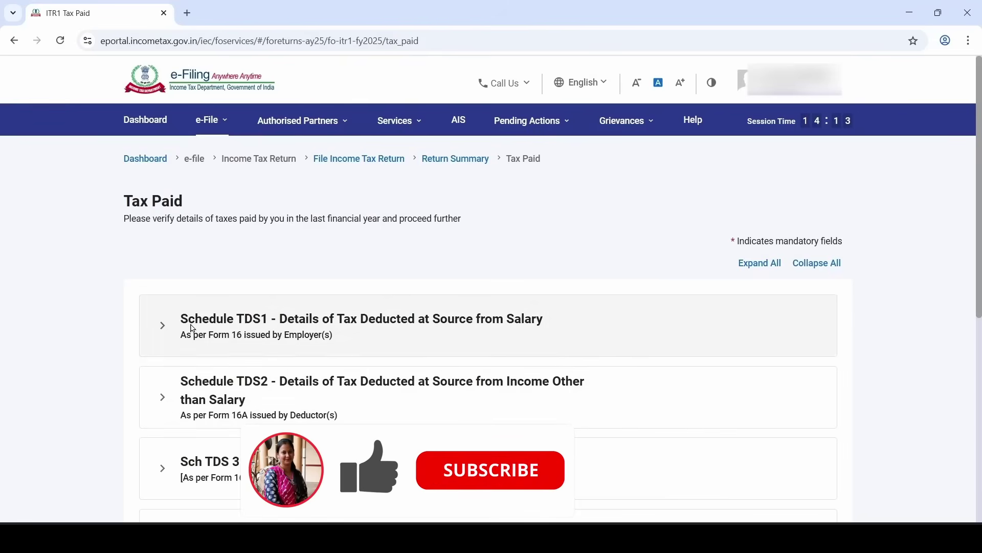
pyautogui.click(214, 334)
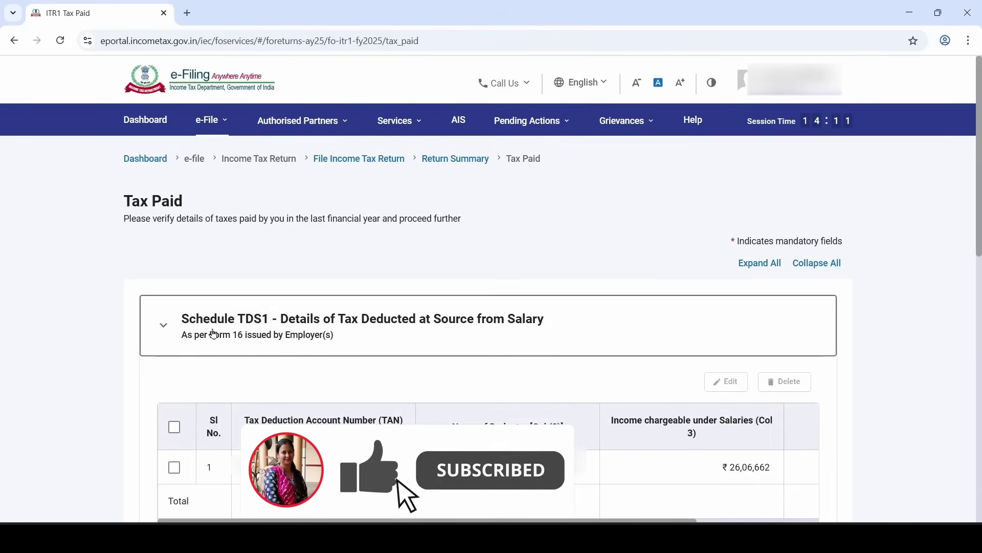
pyautogui.scroll(-3, 214, 333)
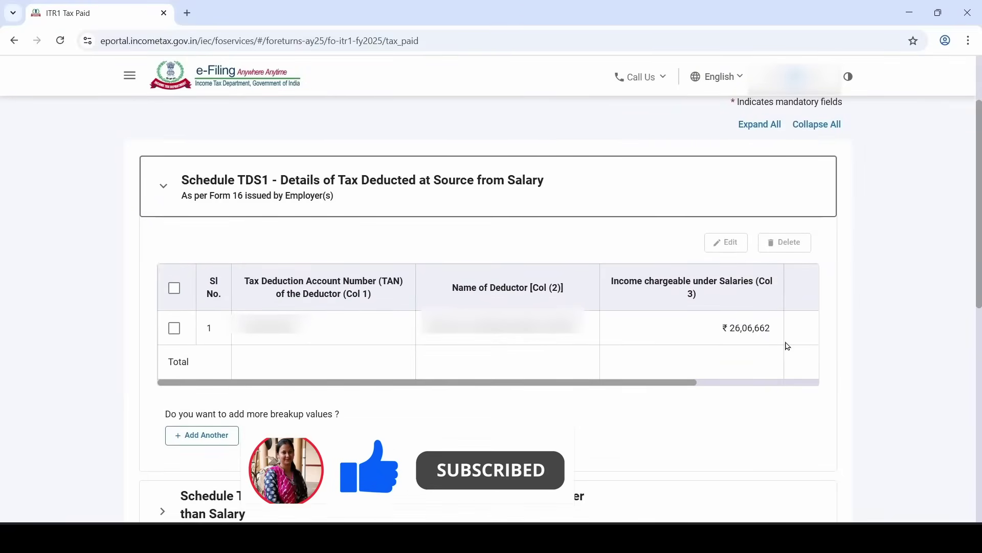
pyautogui.scroll(-2, 260, 260)
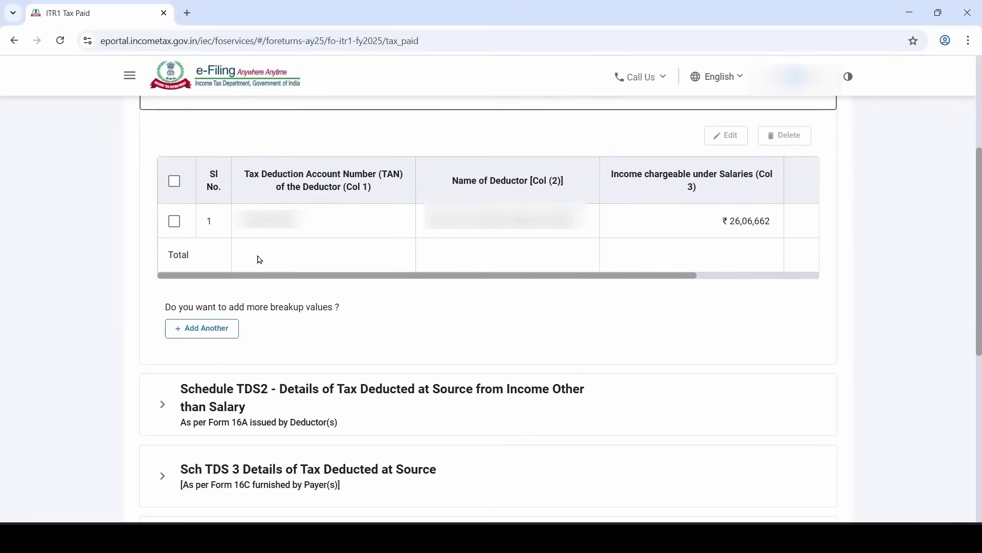
pyautogui.click(174, 221)
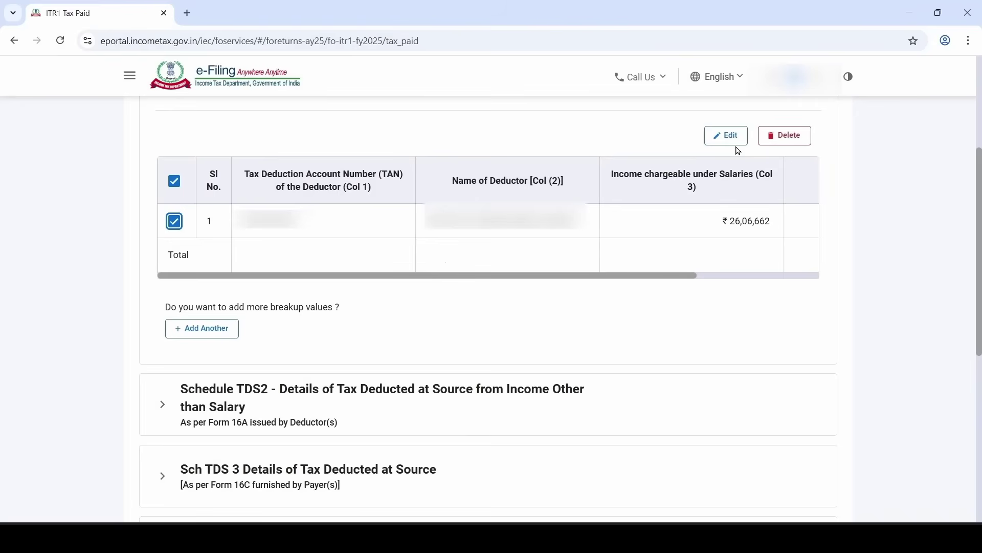
pyautogui.click(174, 221)
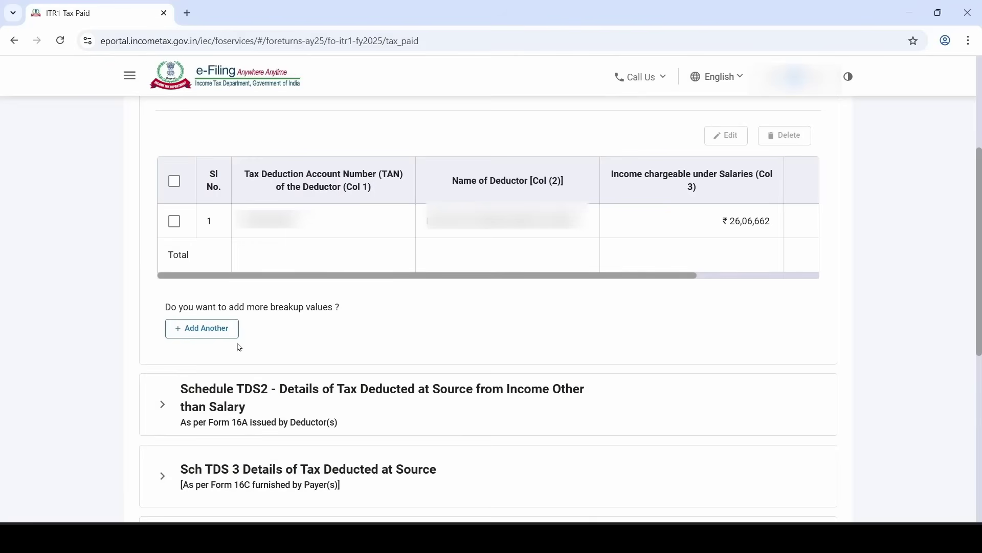
# Step: Check the remaining TDS, TCS and advance tax schedules with the total taxes paid, and confirm the Tax Paid section
pyautogui.scroll(-4, 226, 340)
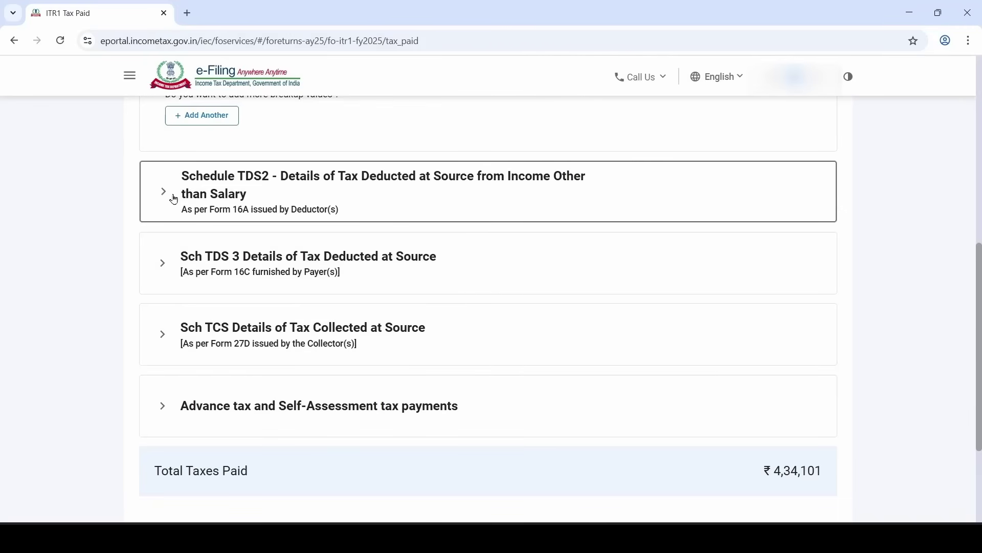
pyautogui.scroll(-3, 174, 200)
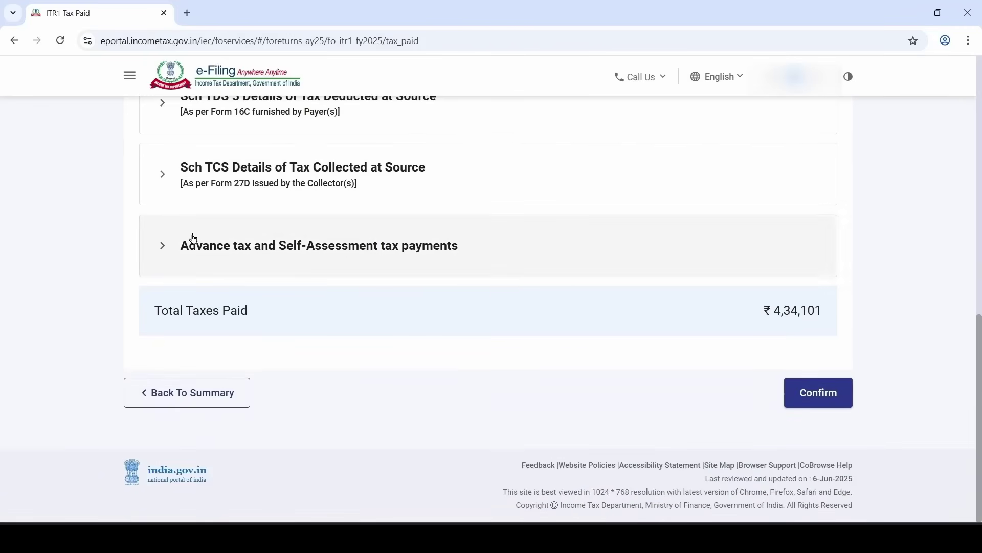
pyautogui.click(814, 404)
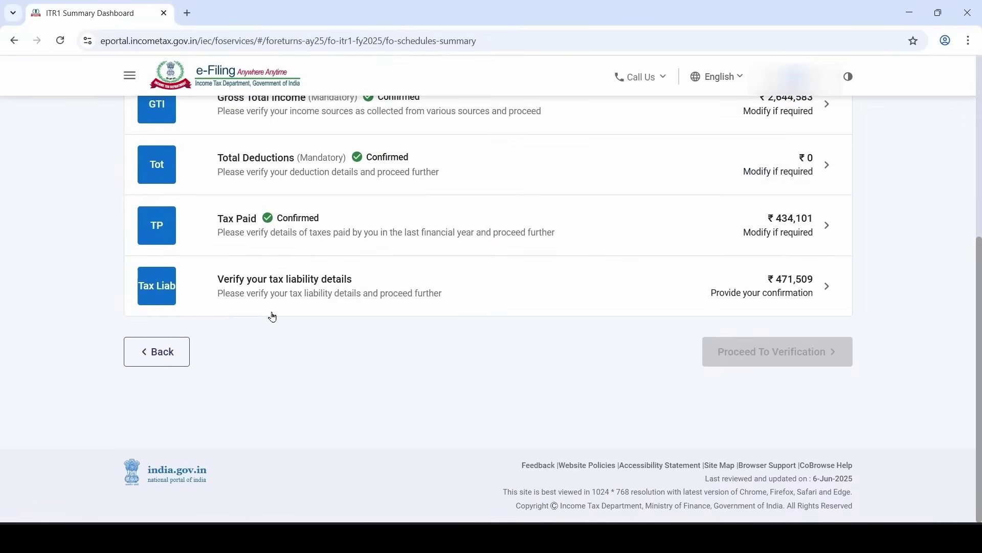
# Step: Open the tax liability details, review the income, tax payable, interest and fee computations, and confirm the section
pyautogui.click(321, 291)
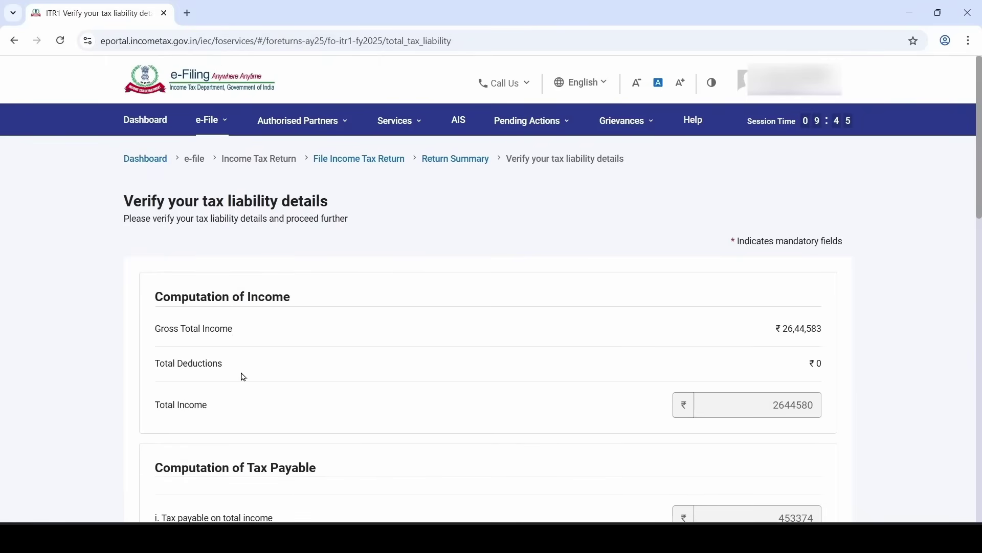
pyautogui.scroll(-3, 244, 377)
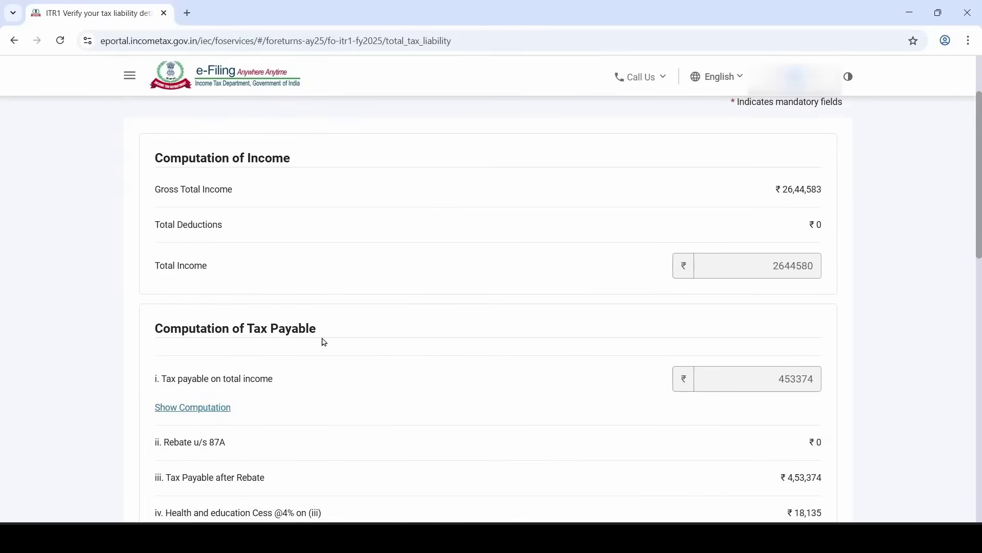
pyautogui.scroll(-6, 324, 342)
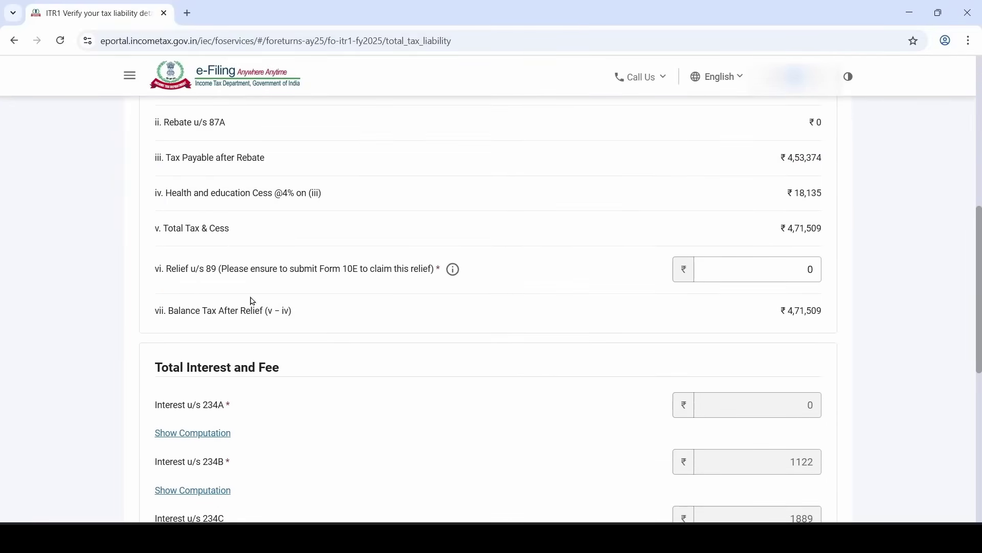
pyautogui.scroll(-4, 252, 302)
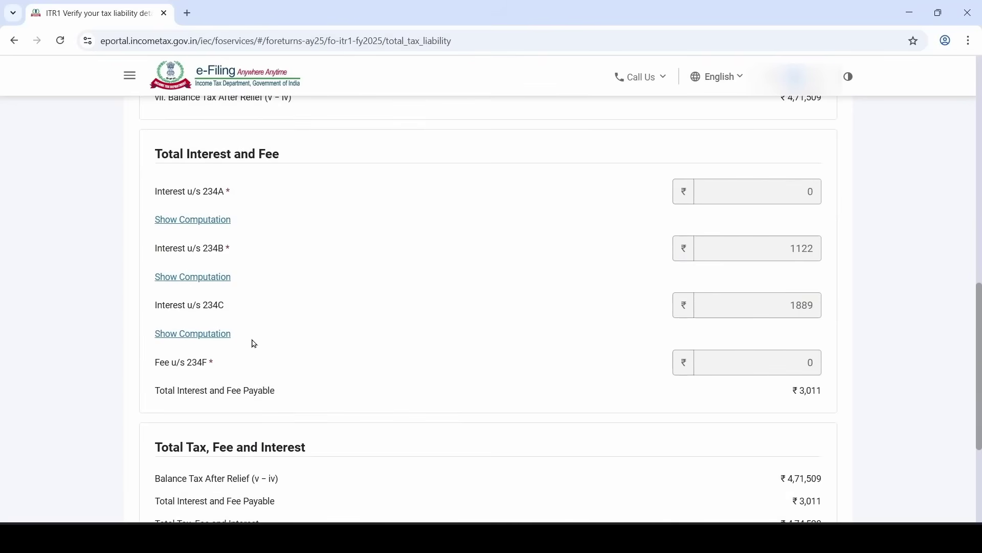
pyautogui.scroll(-4, 255, 344)
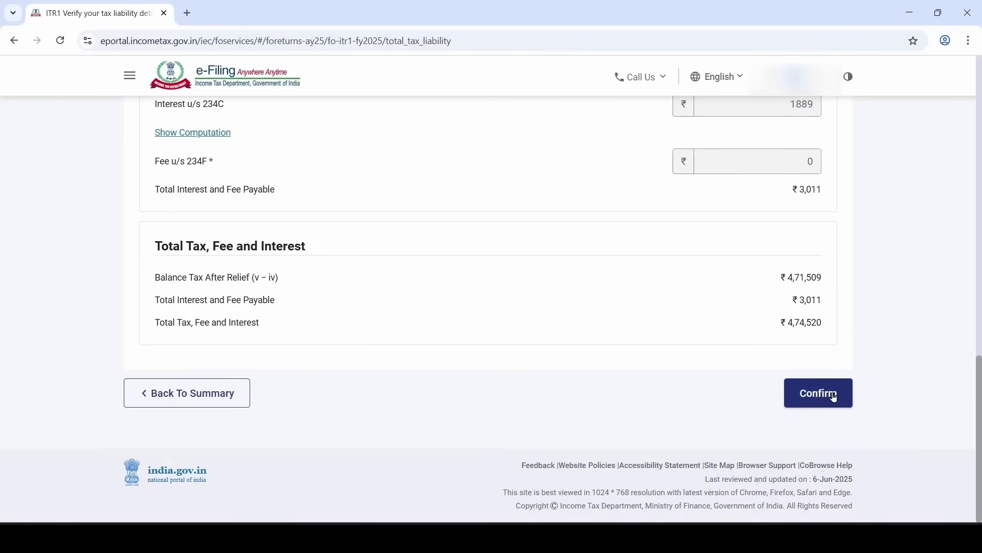
pyautogui.click(815, 393)
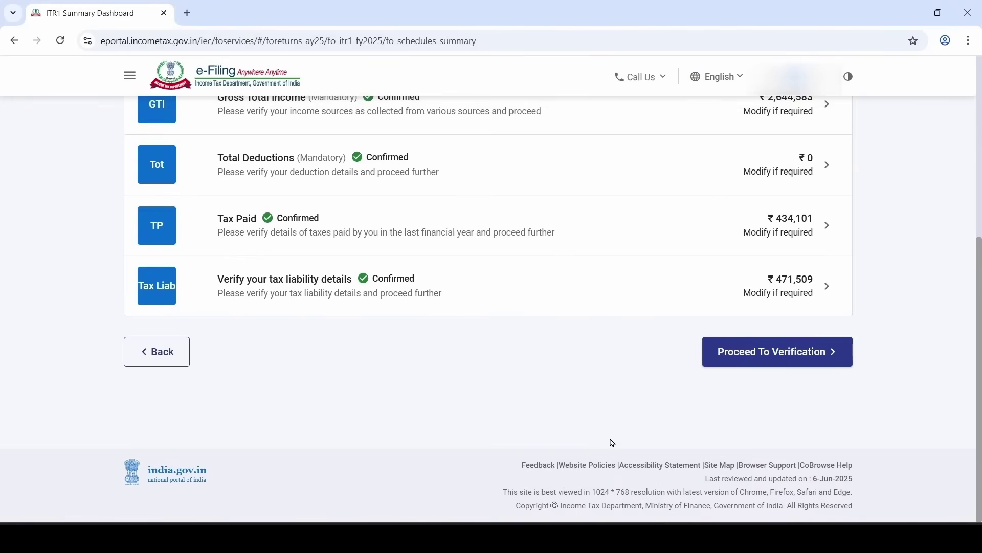
# Step: Proceed to verification and review the taxable income, deductions, and tax, fee and interest in the tax summary
pyautogui.click(760, 364)
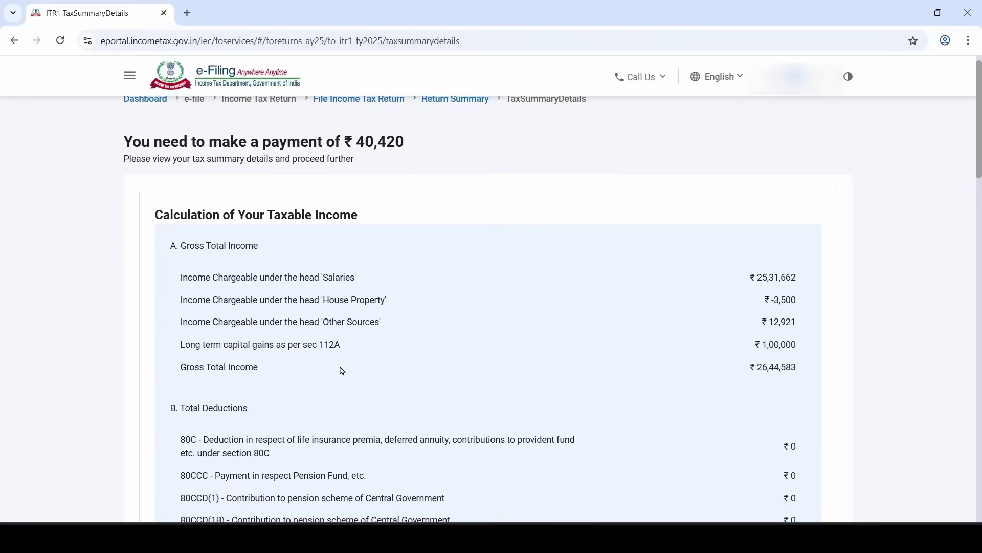
pyautogui.scroll(-4, 343, 370)
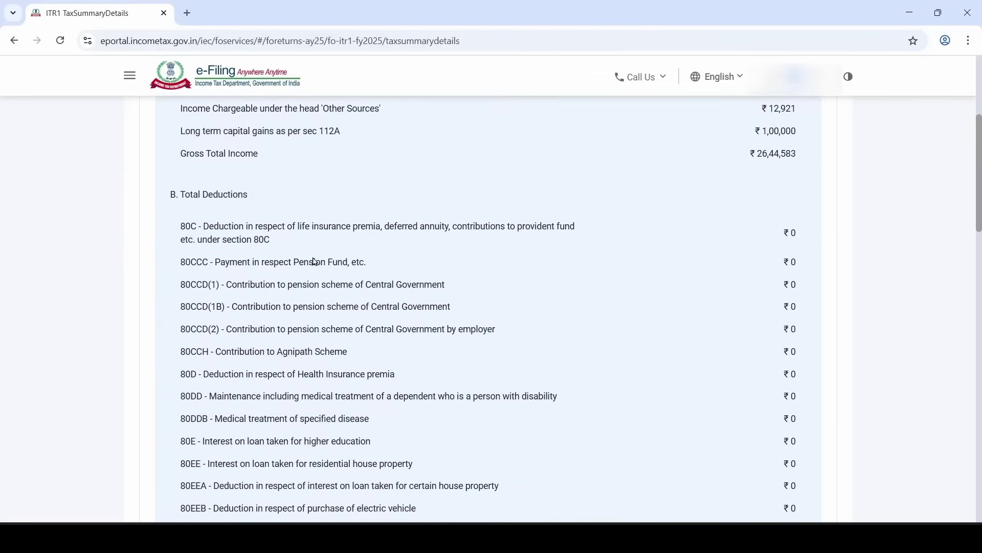
pyautogui.scroll(-8, 315, 262)
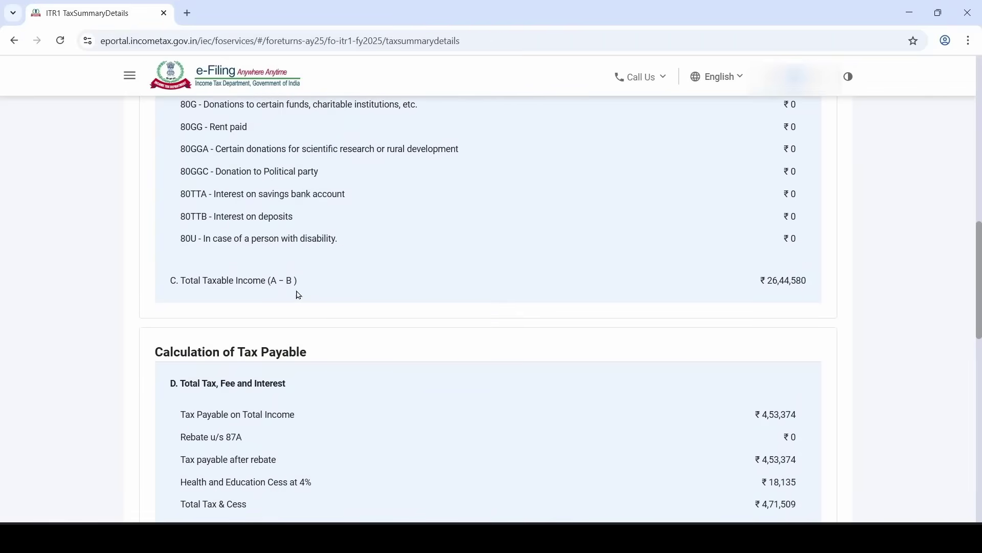
pyautogui.scroll(-2, 298, 295)
pyautogui.scroll(-2, 299, 295)
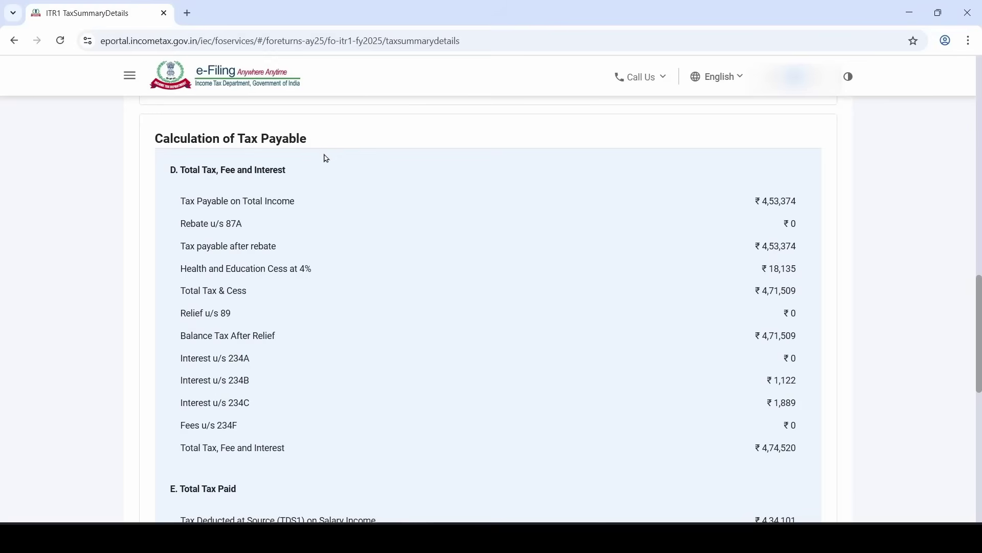
pyautogui.scroll(-4, 308, 357)
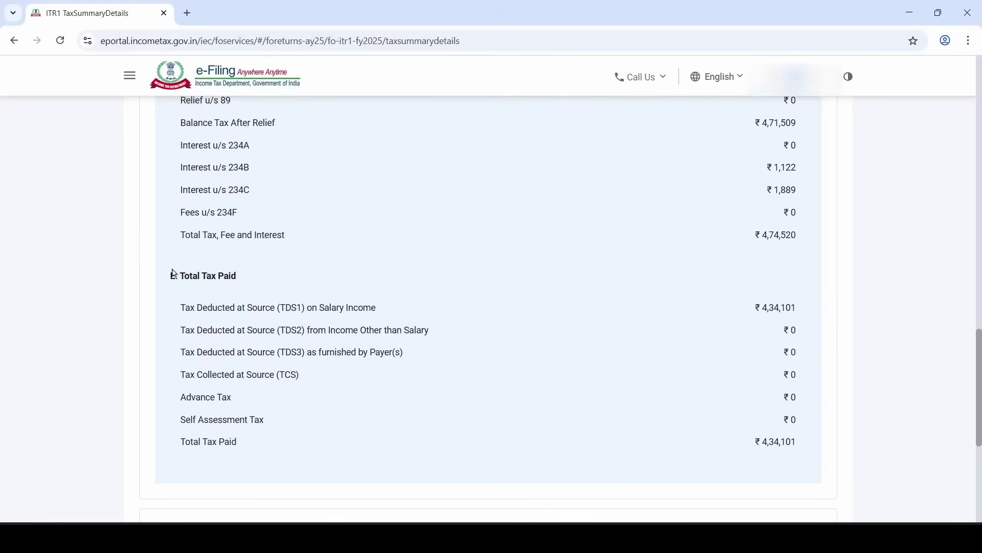
# Step: Examine the Total Tax Paid breakdown in the tax summary, including TDS1 on salary, advance tax and self assessment tax
pyautogui.moveTo(173, 274); pyautogui.dragTo(265, 273)
pyautogui.click(265, 273)
pyautogui.moveTo(271, 309); pyautogui.dragTo(325, 310)
pyautogui.moveTo(180, 398); pyautogui.dragTo(254, 403)
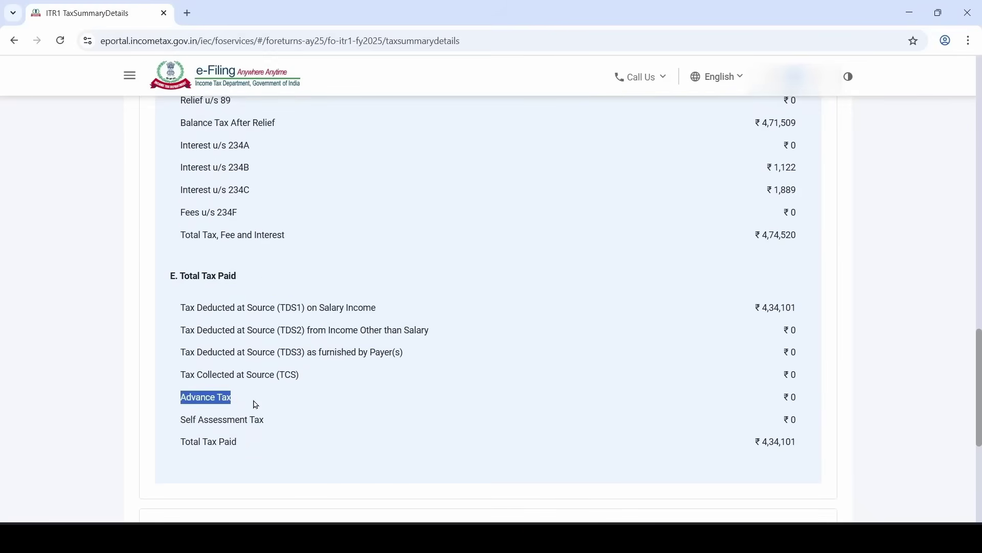
pyautogui.moveTo(198, 423); pyautogui.dragTo(272, 427)
pyautogui.click(409, 441)
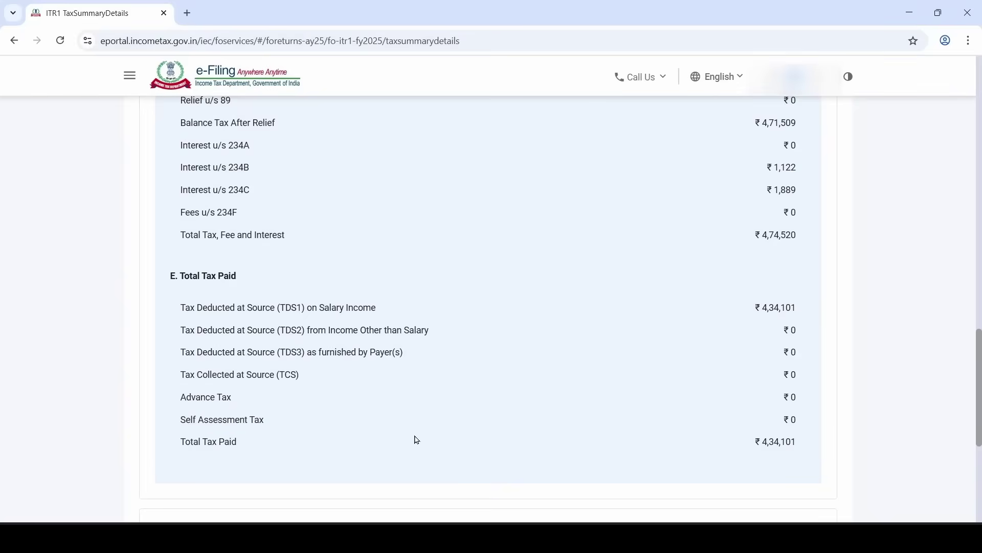
# Step: Compare the total tax liability, total tax paid and total amount payable under Amount Payable/Refund
pyautogui.scroll(-5, 414, 438)
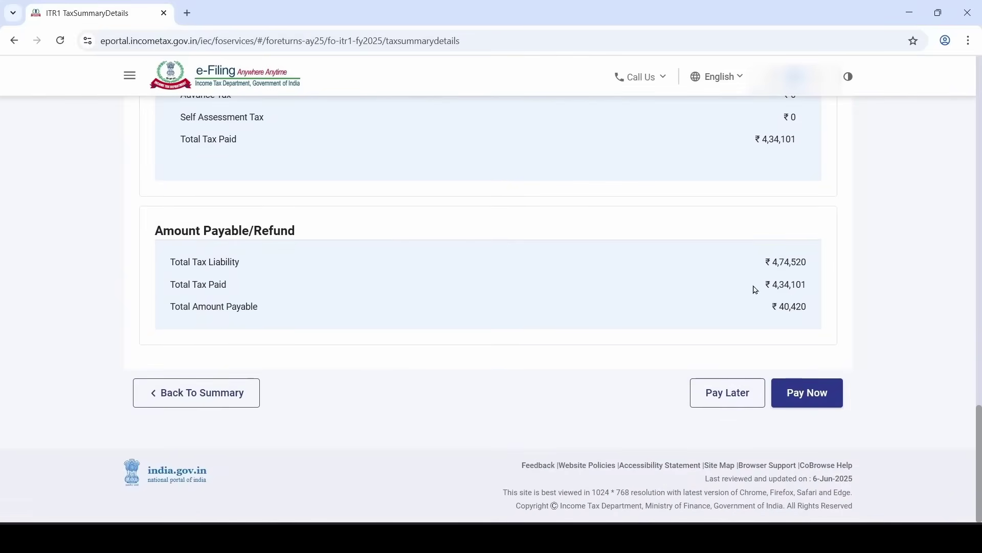
pyautogui.moveTo(757, 290); pyautogui.dragTo(839, 289)
pyautogui.moveTo(742, 265); pyautogui.dragTo(831, 263)
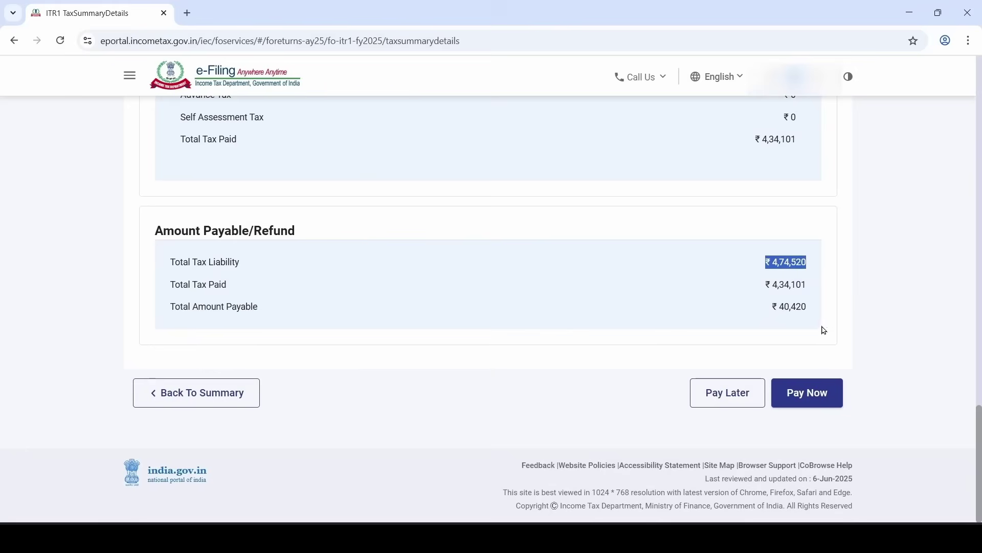
pyautogui.click(697, 331)
pyautogui.moveTo(749, 304); pyautogui.dragTo(856, 320)
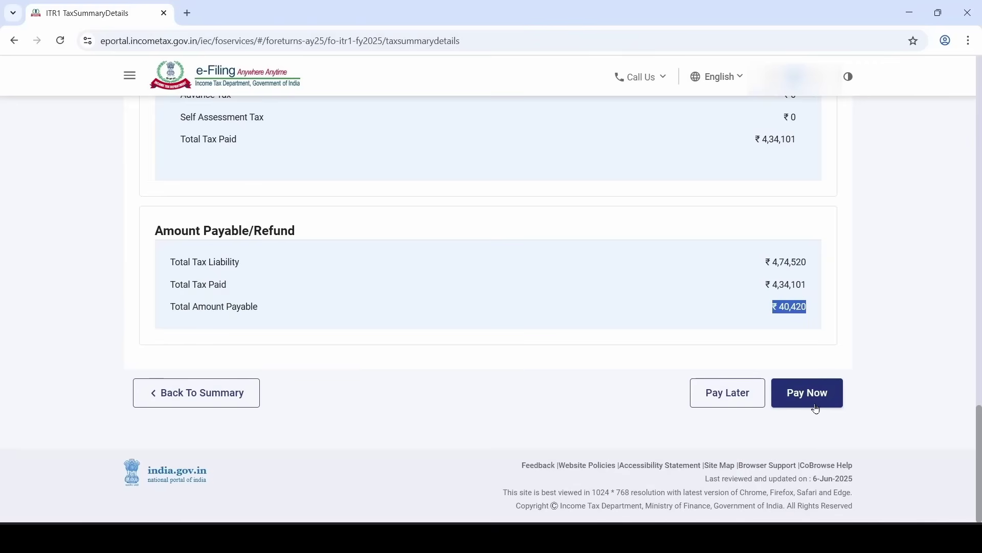
pyautogui.click(594, 410)
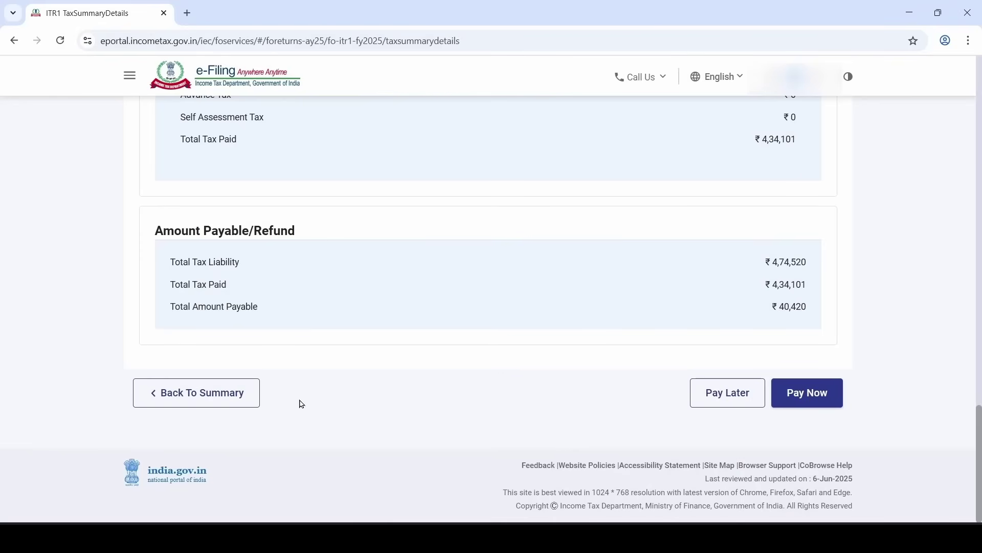
# Step: Return to the return summary, answer Yes to opting out of the new tax regime in Personal Information, and confirm the section
pyautogui.click(208, 393)
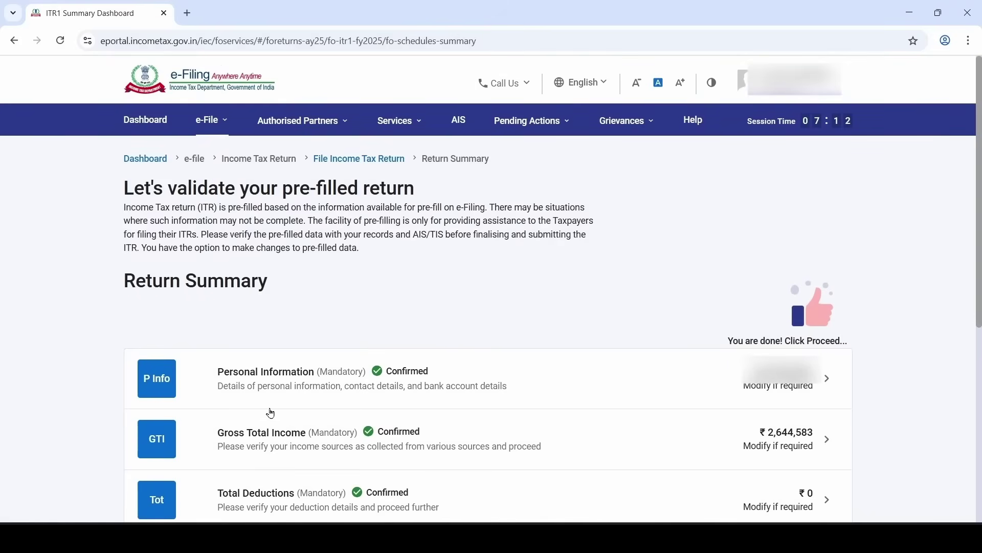
pyautogui.scroll(-3, 96, 333)
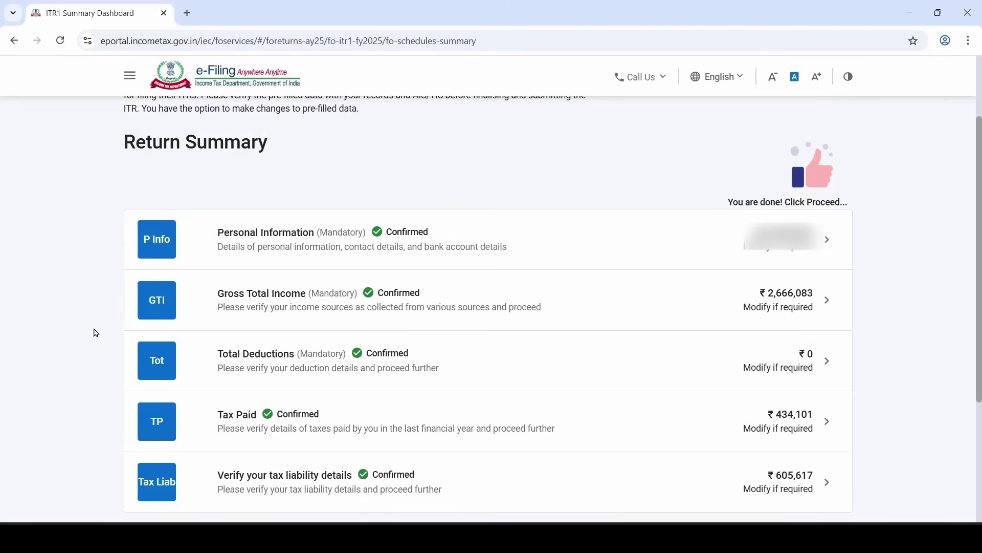
pyautogui.click(302, 244)
pyautogui.scroll(-10, 281, 321)
pyautogui.scroll(-3, 285, 320)
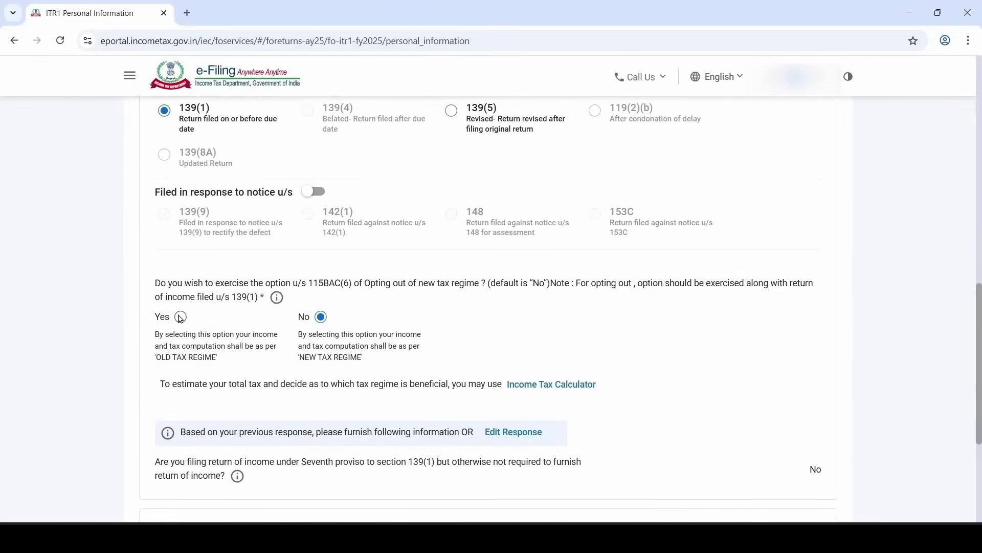
pyautogui.click(180, 317)
pyautogui.scroll(-4, 215, 323)
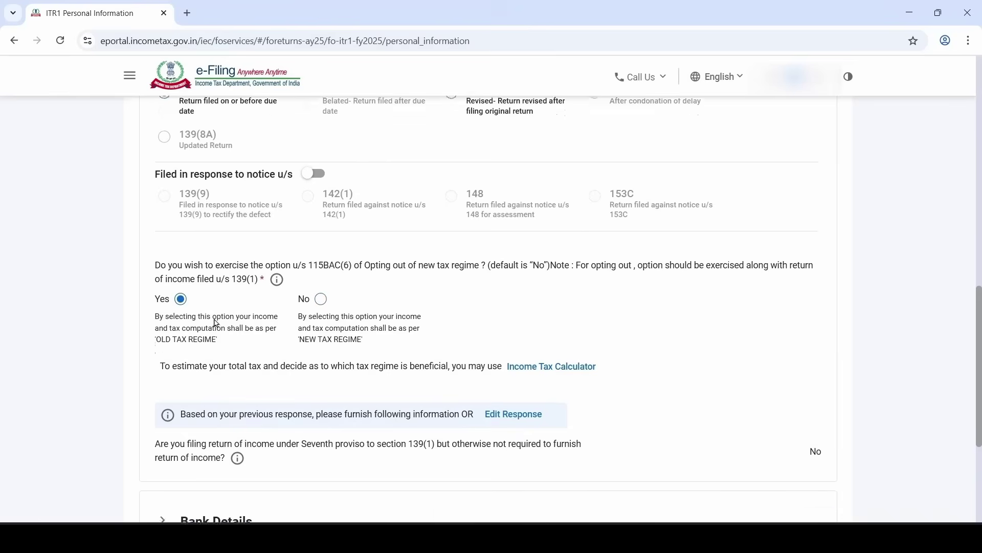
pyautogui.click(828, 408)
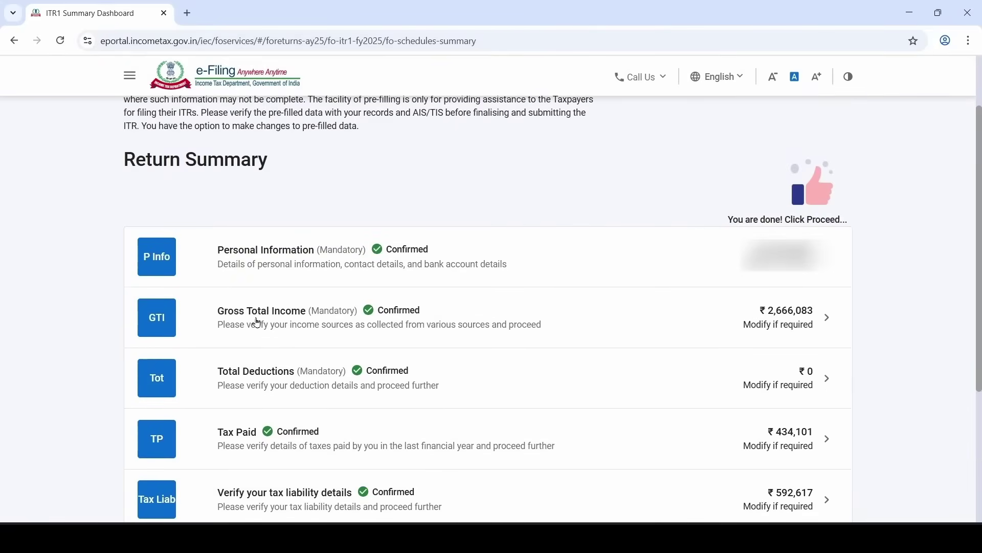
# Step: Open the Gross Total Income section, review its salary details, and open Income From Salary for editing at the exempt allowances
pyautogui.click(312, 325)
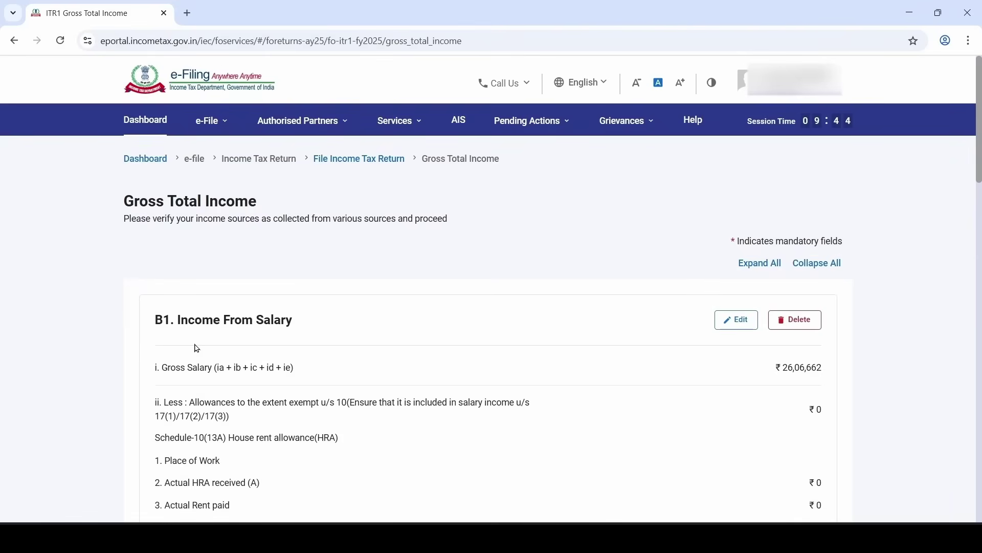
pyautogui.scroll(-6, 197, 348)
pyautogui.scroll(-2, 197, 348)
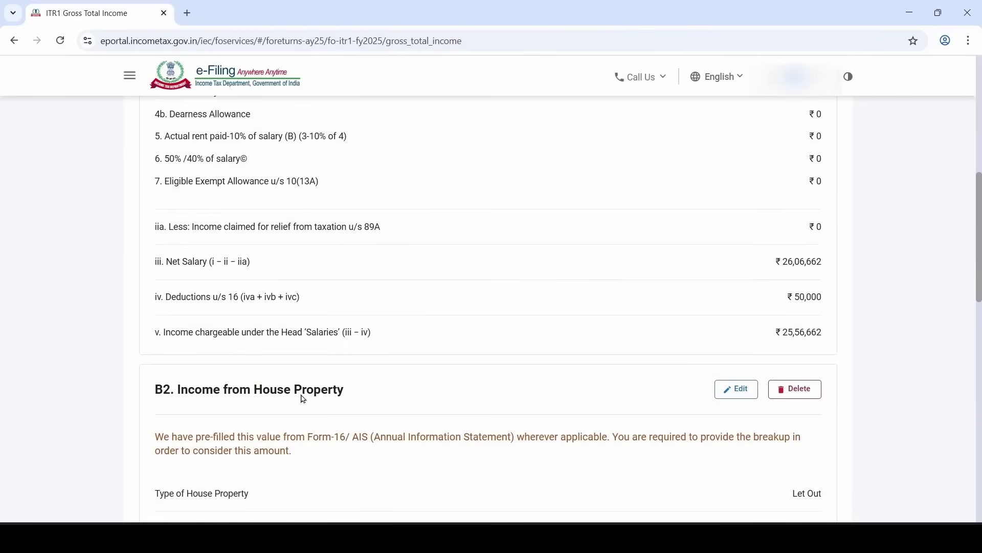
pyautogui.scroll(6, 104, 341)
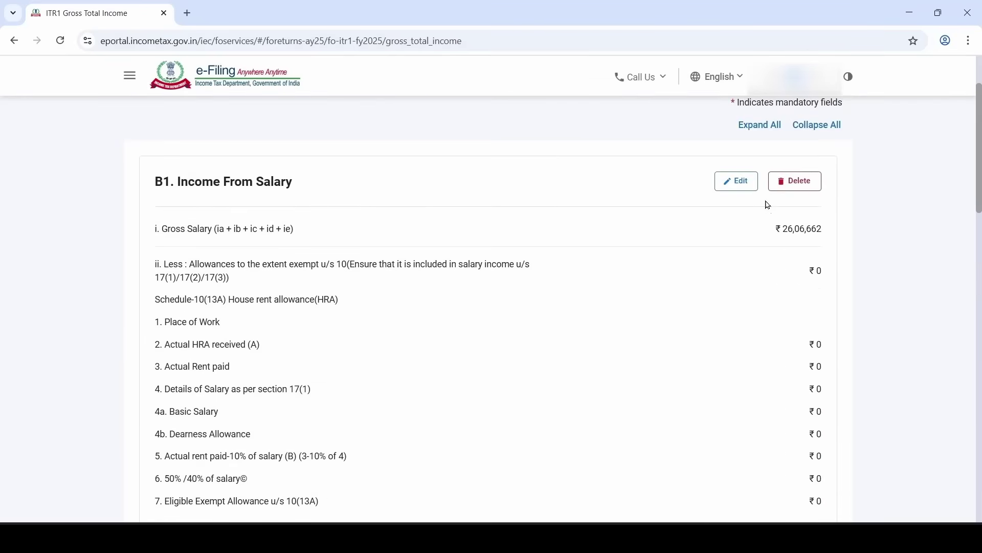
pyautogui.click(738, 182)
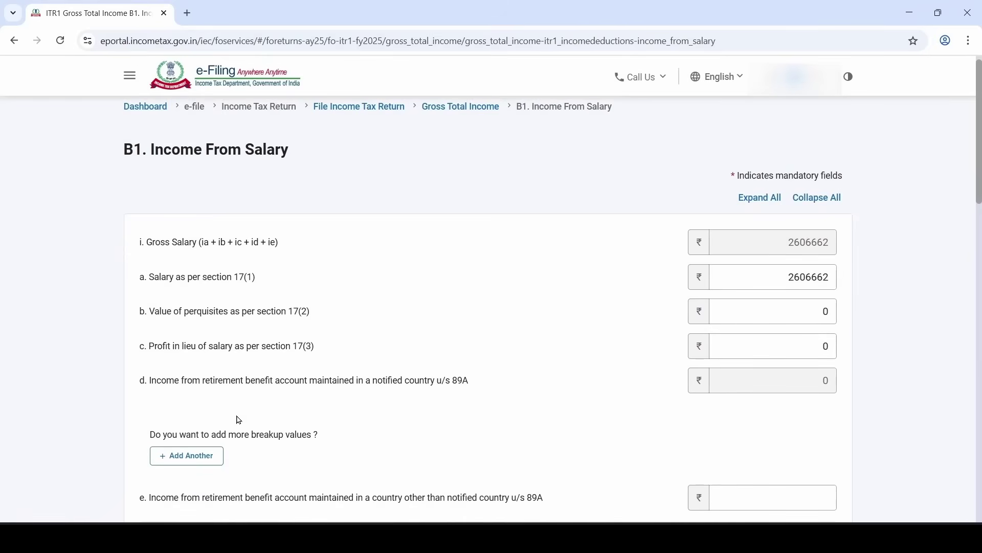
pyautogui.scroll(-4, 238, 417)
pyautogui.scroll(-2, 237, 399)
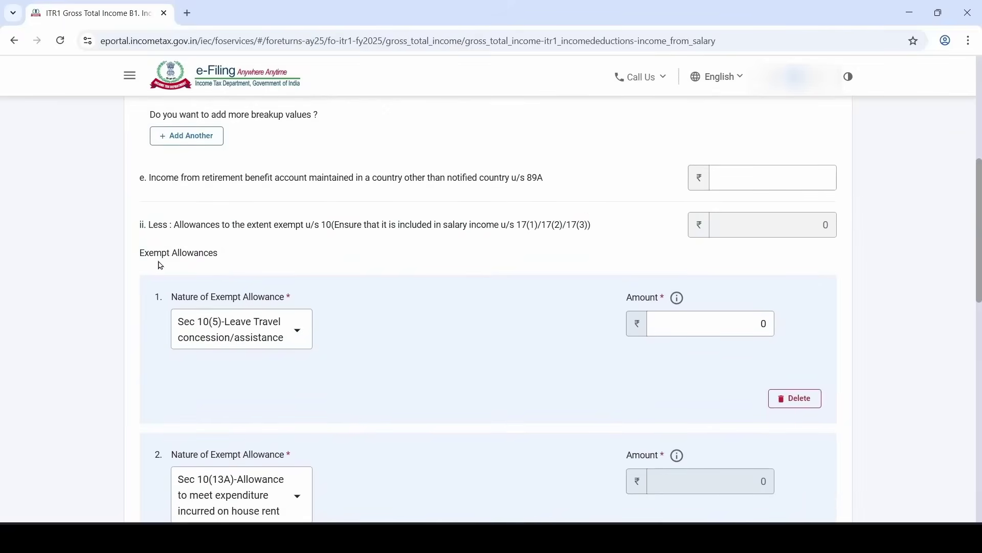
# Step: Check Travel Concession 10(5) in the Form16 sheet in Excel and enter 35000 for the Sec 10(5)-Leave Travel concession/assistance exempt allowance on the e-Filing portal
pyautogui.click(262, 335)
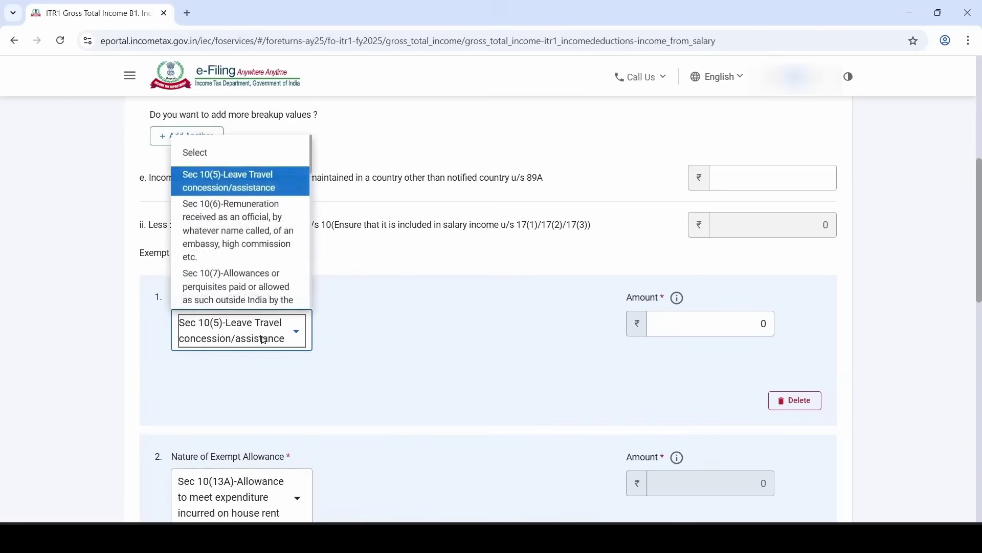
pyautogui.click(266, 185)
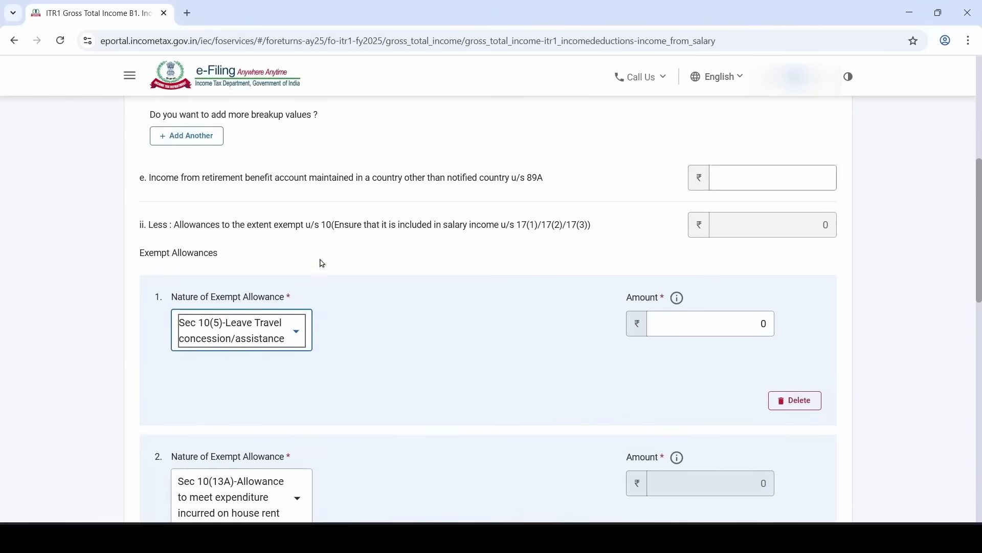
pyautogui.click(700, 323)
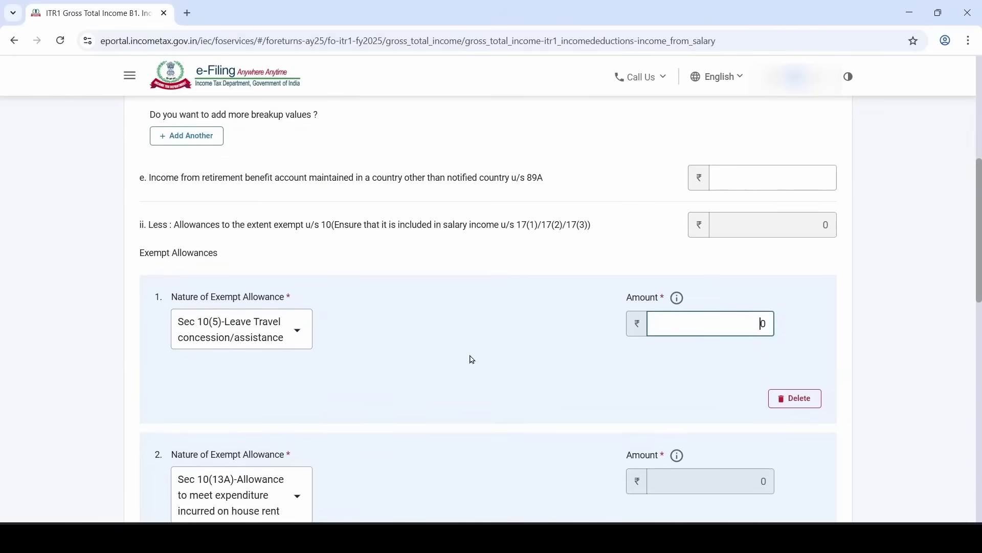
pyautogui.hotkey('alt', 'Tab')
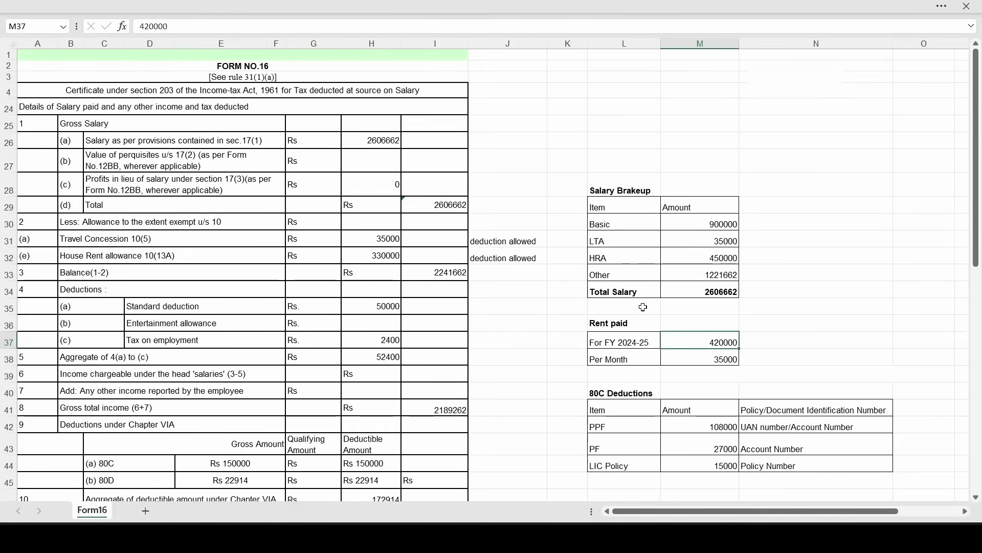
pyautogui.click(378, 241)
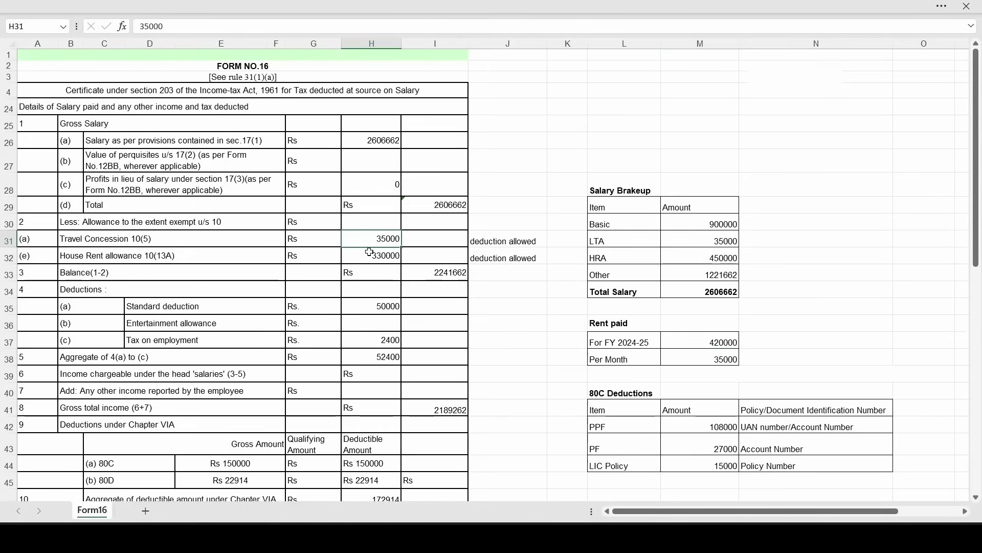
pyautogui.click(243, 240)
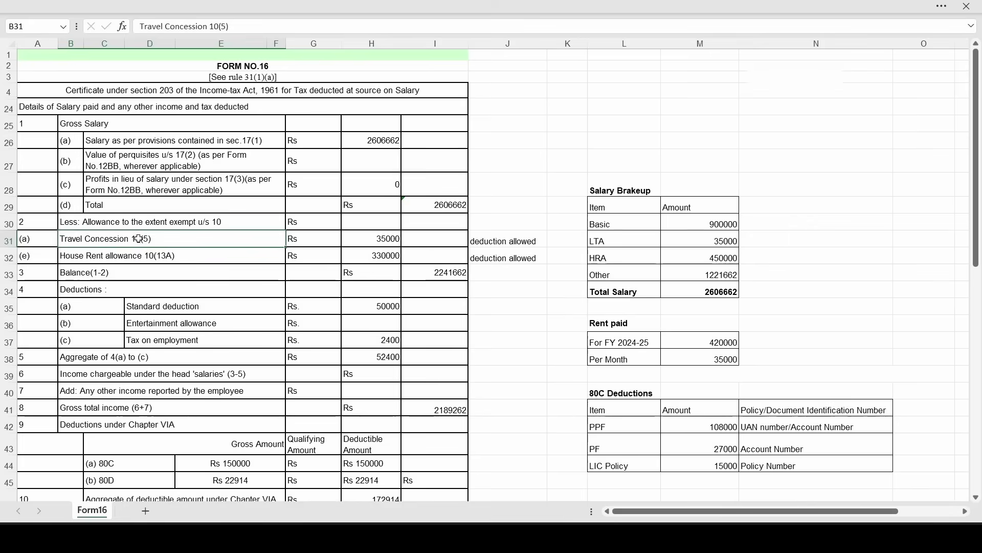
pyautogui.click(373, 240)
pyautogui.hotkey('alt', 'Tab')
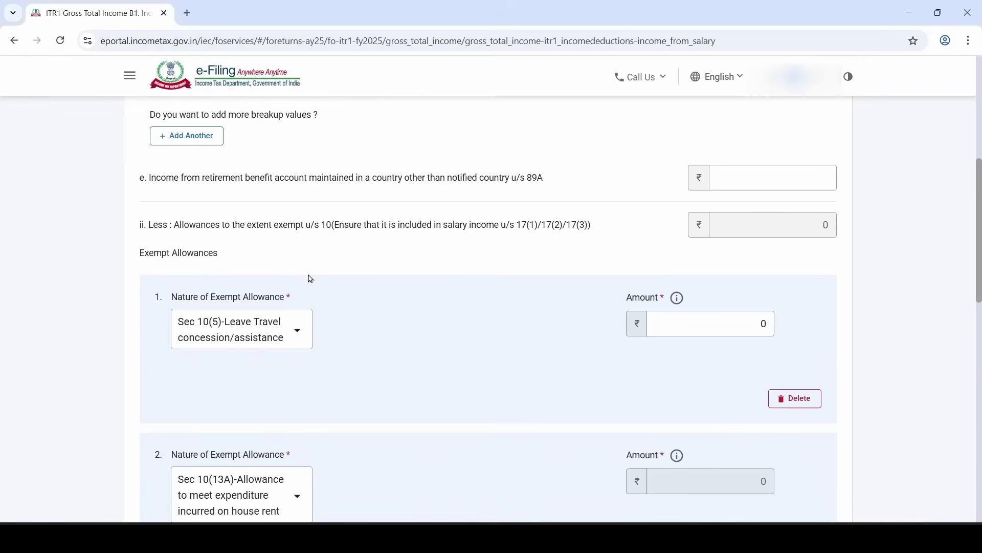
pyautogui.click(731, 327)
pyautogui.write('35000')
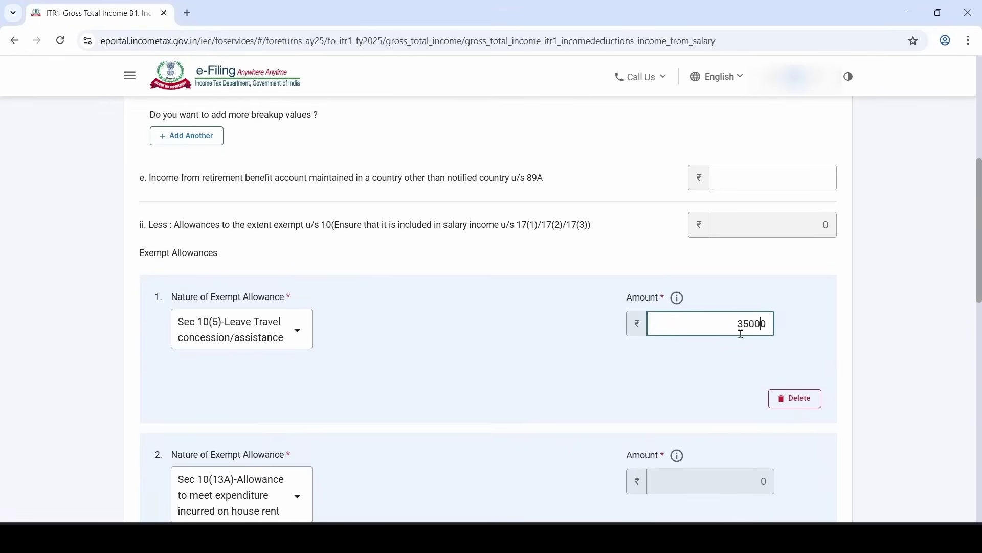
# Step: Choose Sec 10(13A)-Allowance to meet expenditure incurred on house rent as the nature of the second exempt allowance
pyautogui.click(476, 373)
pyautogui.scroll(-2, 476, 373)
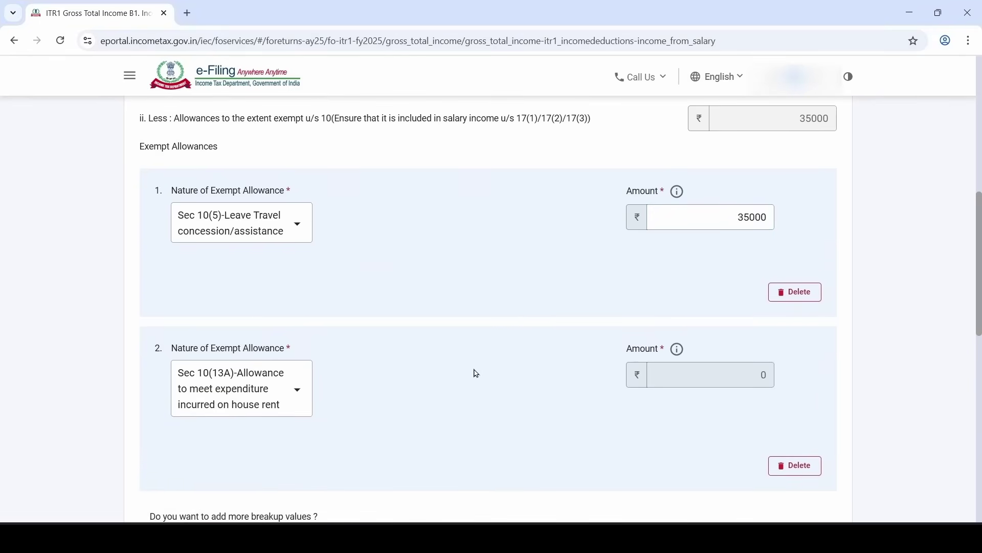
pyautogui.scroll(-2, 475, 374)
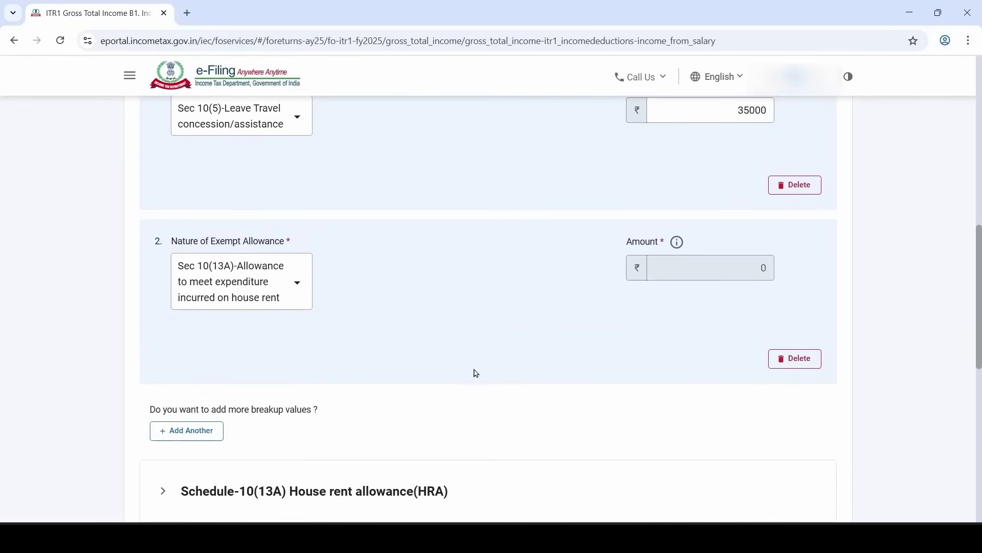
pyautogui.click(302, 296)
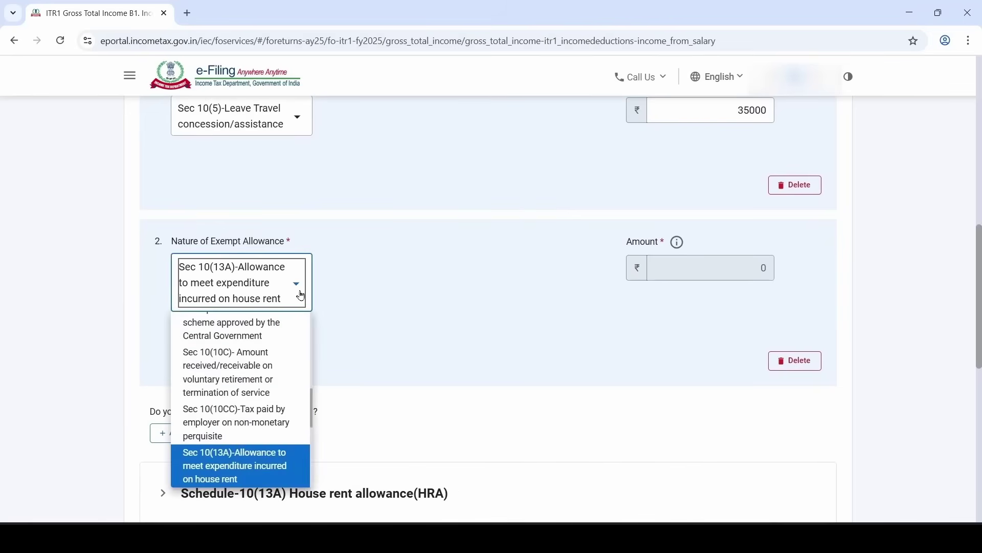
pyautogui.click(267, 470)
pyautogui.click(386, 306)
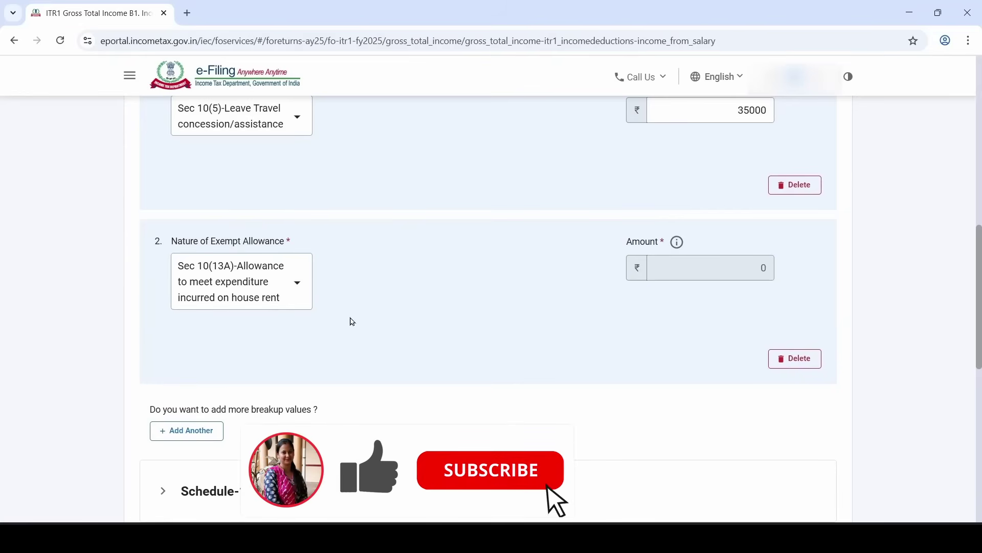
# Step: Expand Schedule-10(13A) House rent allowance(HRA) and set the Place of Work to Non-Metro
pyautogui.scroll(-2, 352, 323)
pyautogui.scroll(-2, 351, 325)
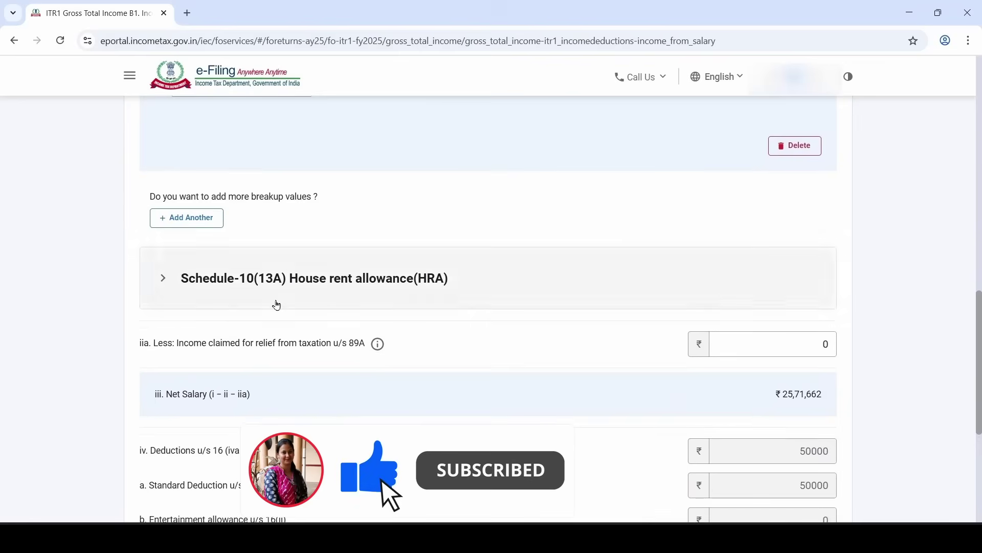
pyautogui.click(165, 293)
pyautogui.scroll(-2, 165, 291)
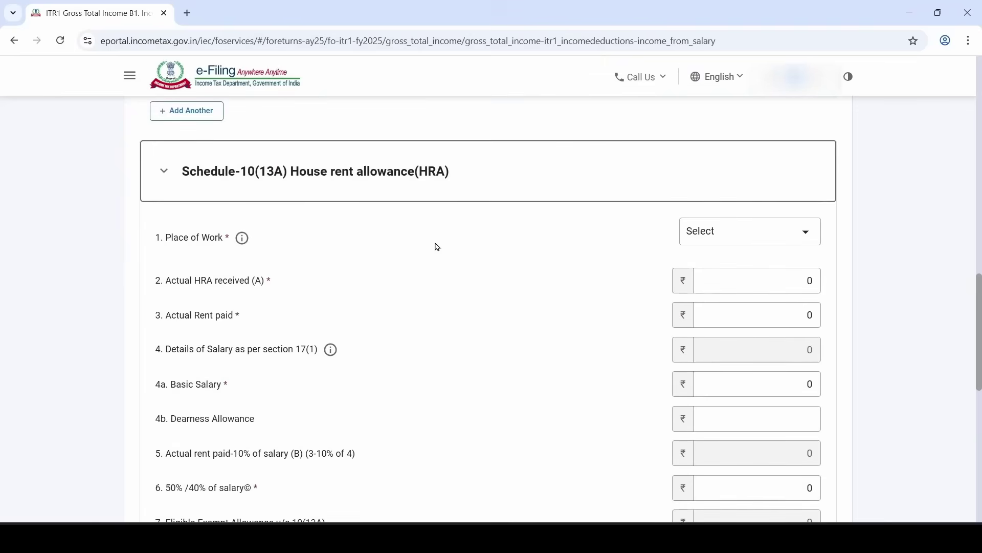
pyautogui.click(787, 241)
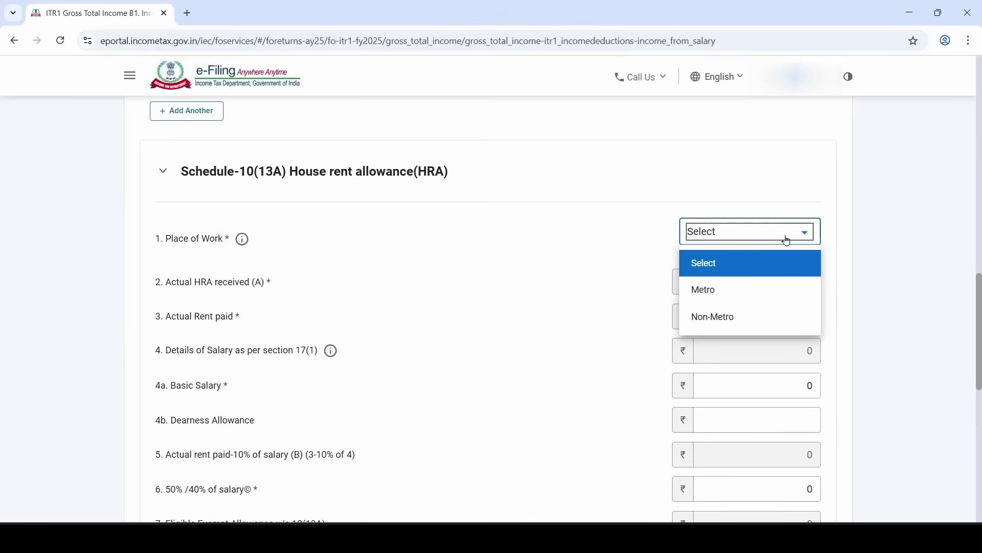
pyautogui.click(730, 317)
pyautogui.click(529, 307)
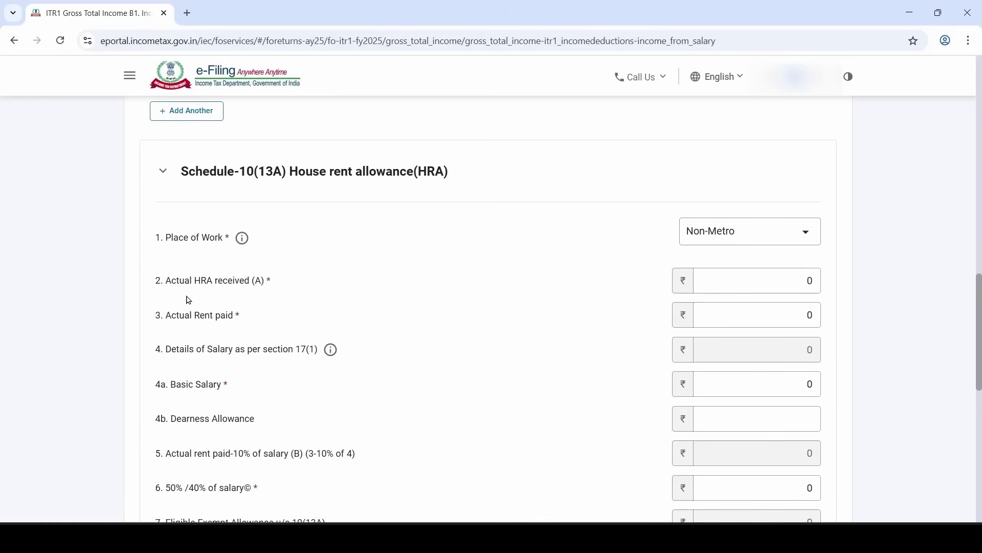
# Step: Look up HRA in the salary breakup of the Form16 sheet in Excel and enter 450000 as Actual HRA received on the e-Filing portal
pyautogui.click(748, 279)
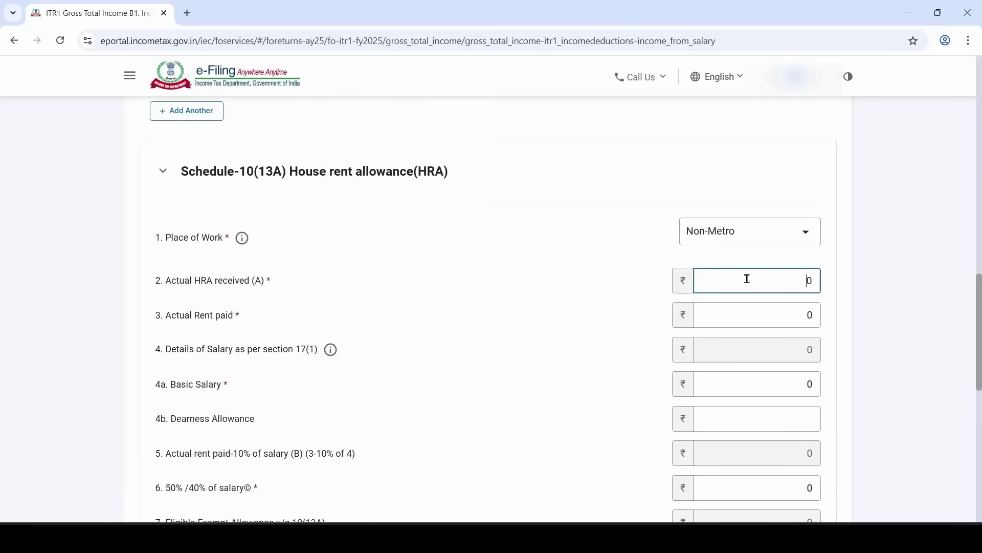
pyautogui.hotkey('alt', 'Tab')
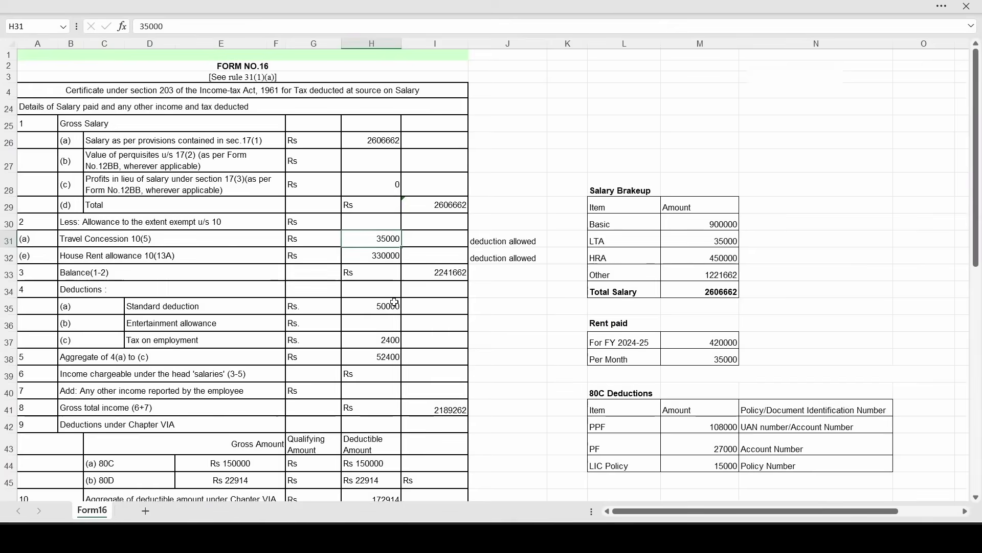
pyautogui.click(629, 256)
pyautogui.press('Right')
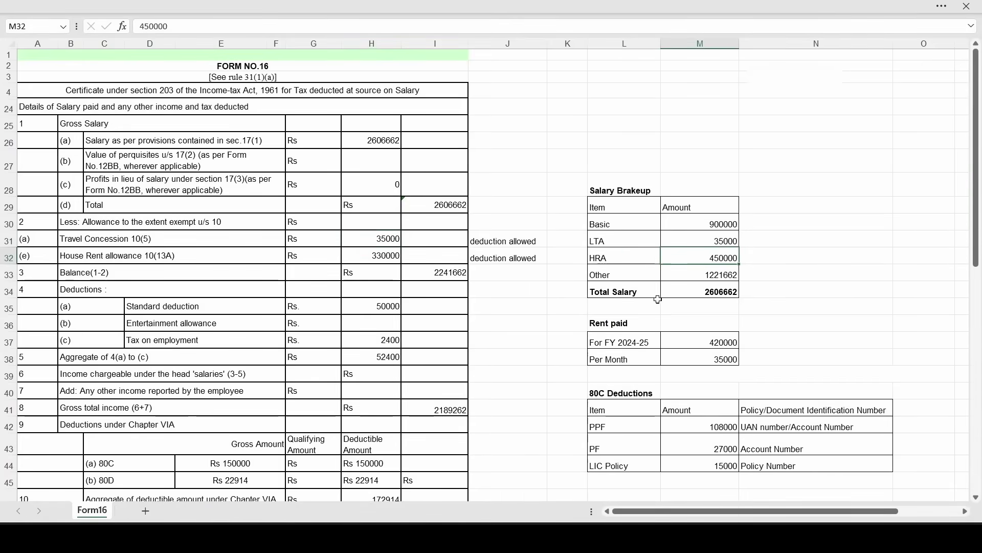
pyautogui.hotkey('alt', 'Tab')
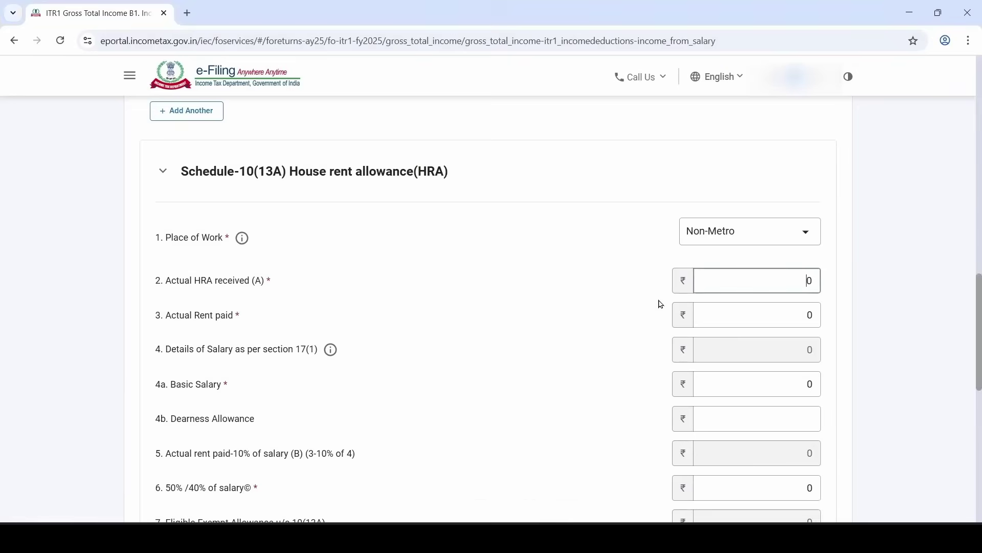
pyautogui.write('450000')
# Step: Check the rent paid for FY 2024-25 in the Excel sheet and enter 420000 as Actual Rent paid on the e-Filing portal
pyautogui.click(773, 314)
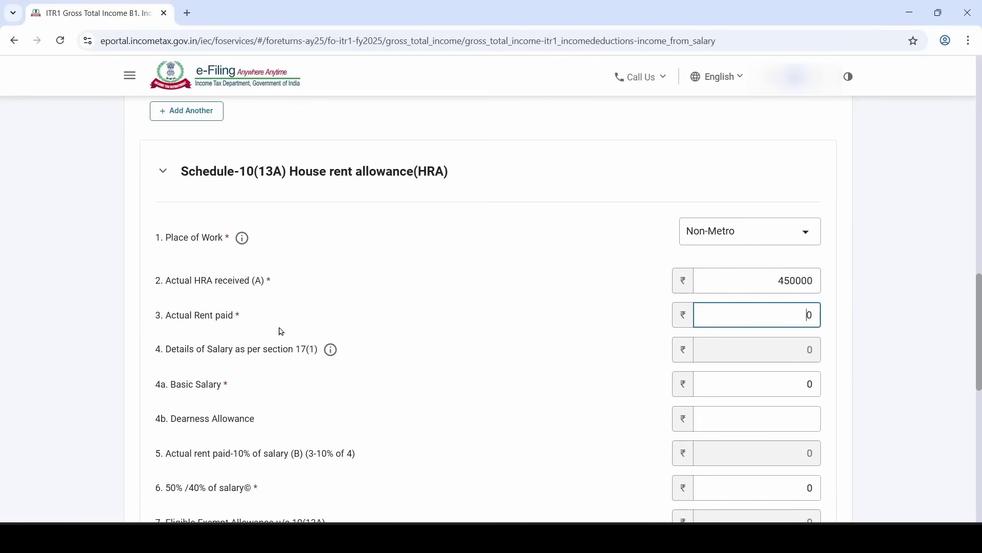
pyautogui.hotkey('alt', 'Tab')
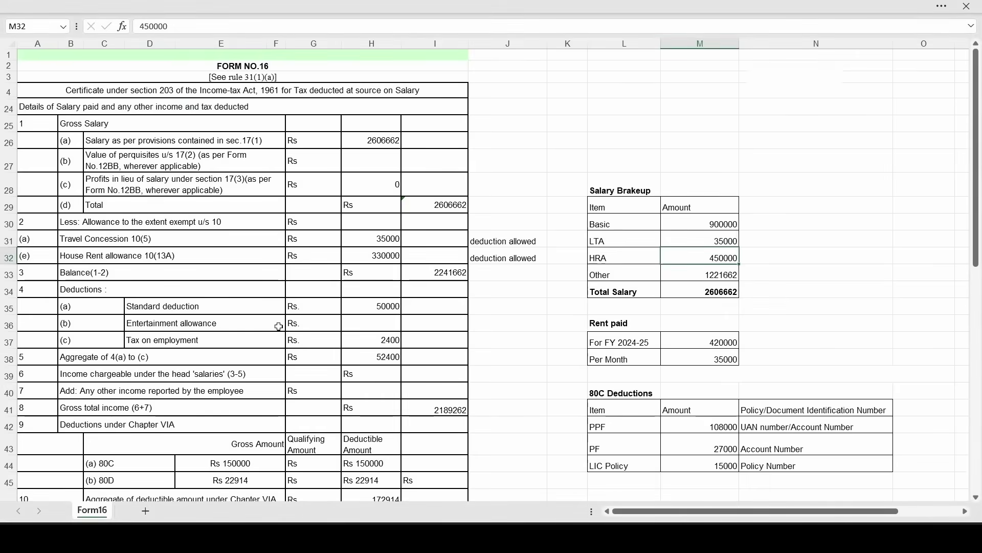
pyautogui.click(639, 340)
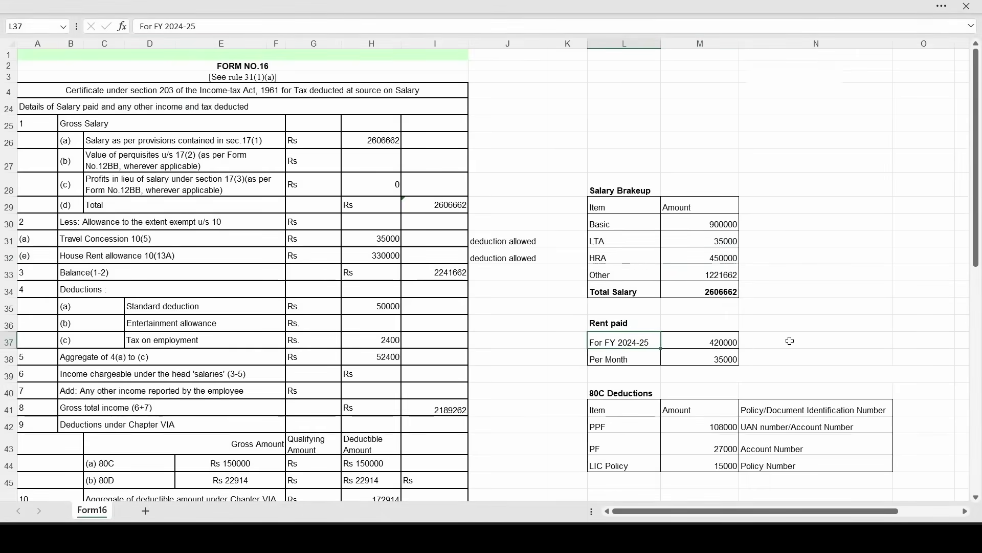
pyautogui.hotkey('alt', 'Tab')
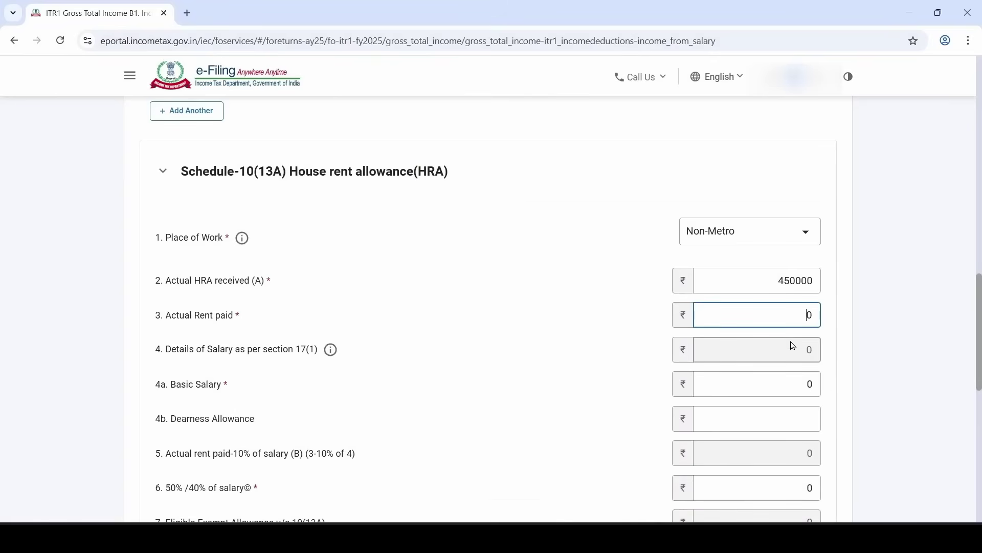
pyautogui.write('20000')
pyautogui.click(197, 366)
# Step: Look up the Basic amount in the Excel salary breakup and enter 900000 as Basic Salary in the portal's HRA schedule
pyautogui.scroll(-2, 197, 366)
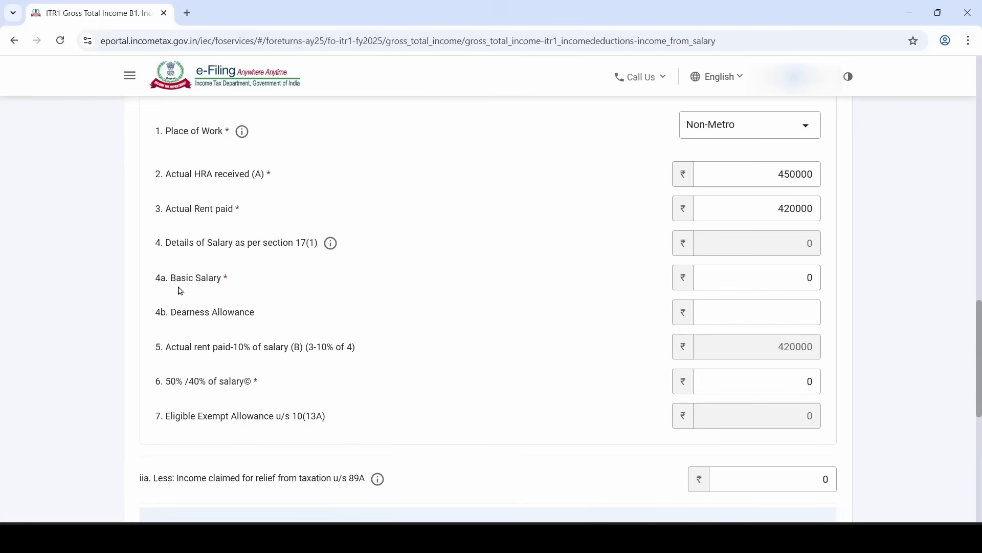
pyautogui.click(754, 281)
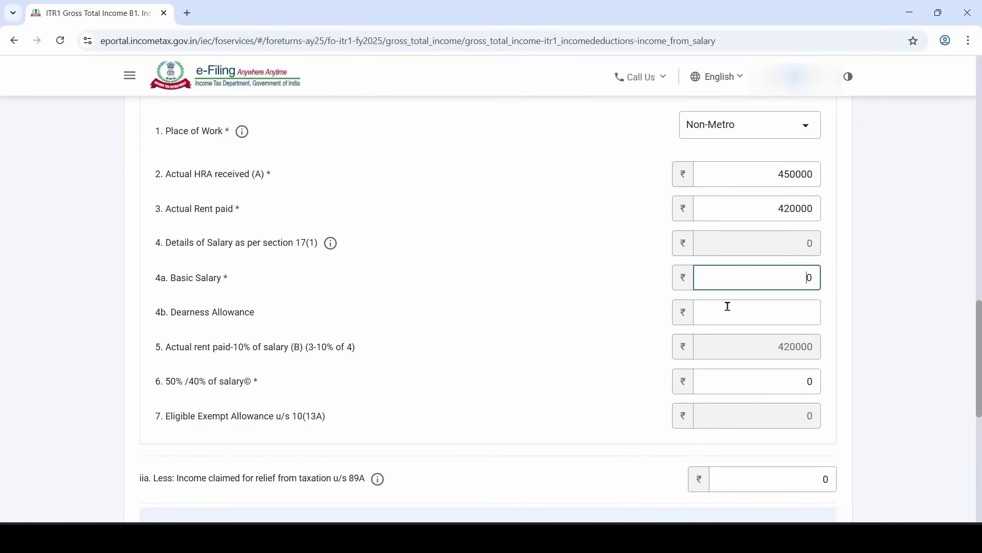
pyautogui.hotkey('alt', 'Tab')
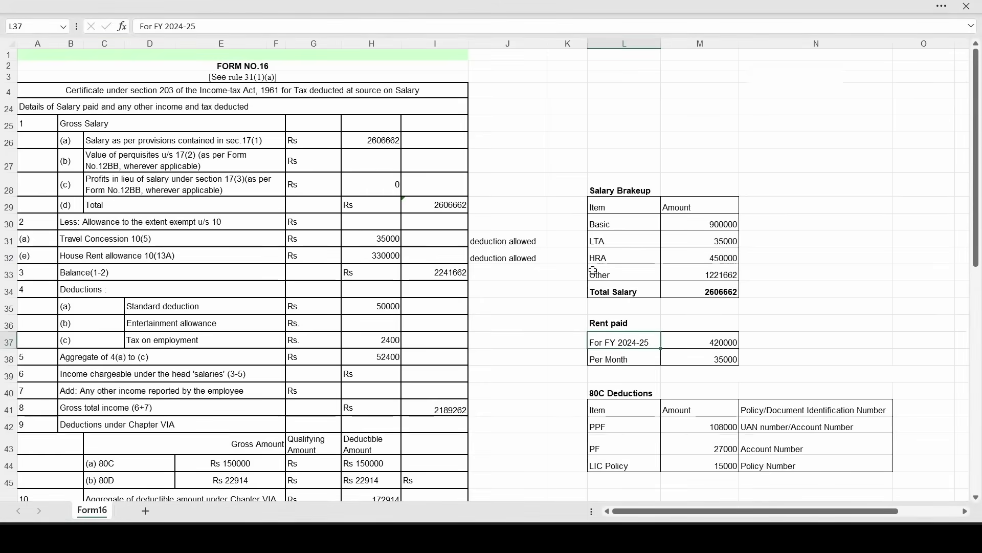
pyautogui.click(619, 220)
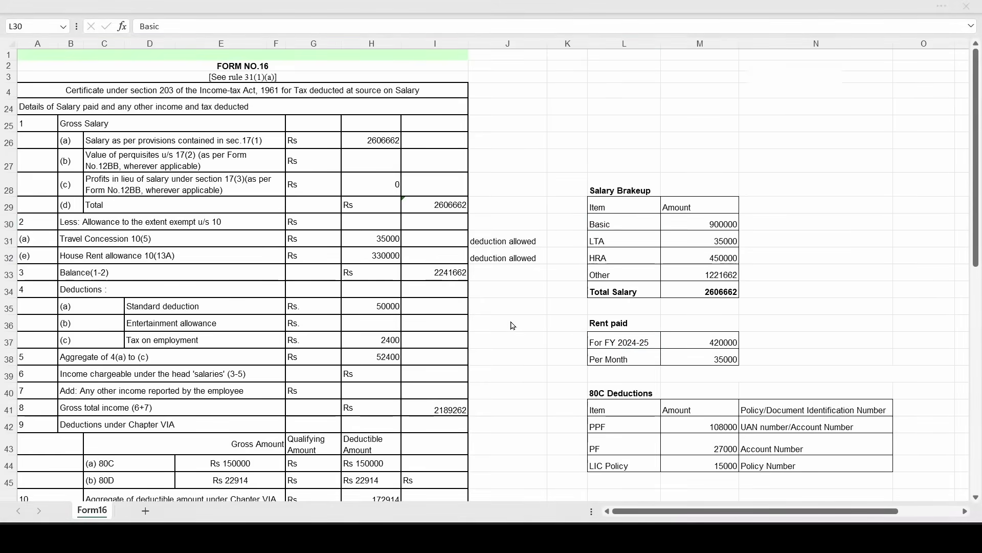
pyautogui.hotkey('alt', 'Tab')
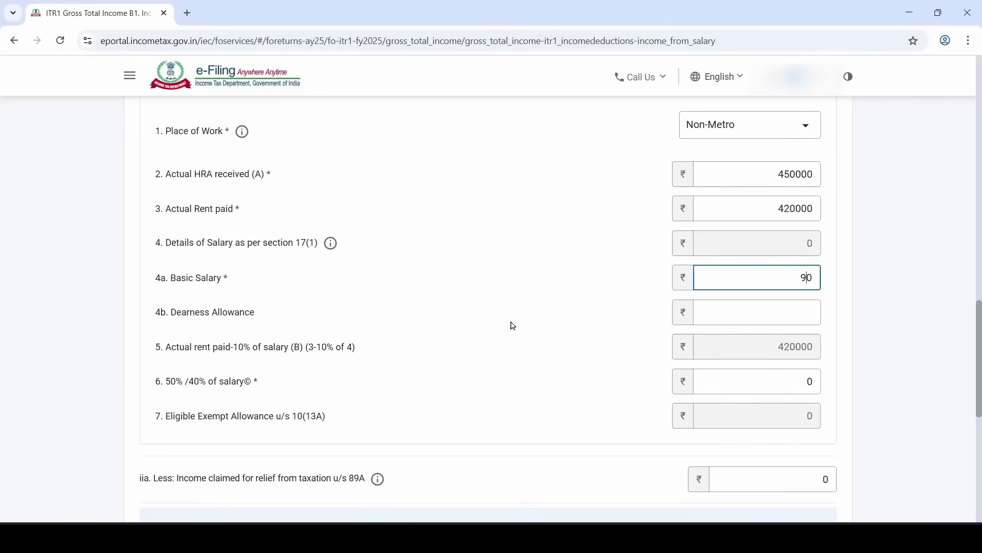
pyautogui.click(513, 325)
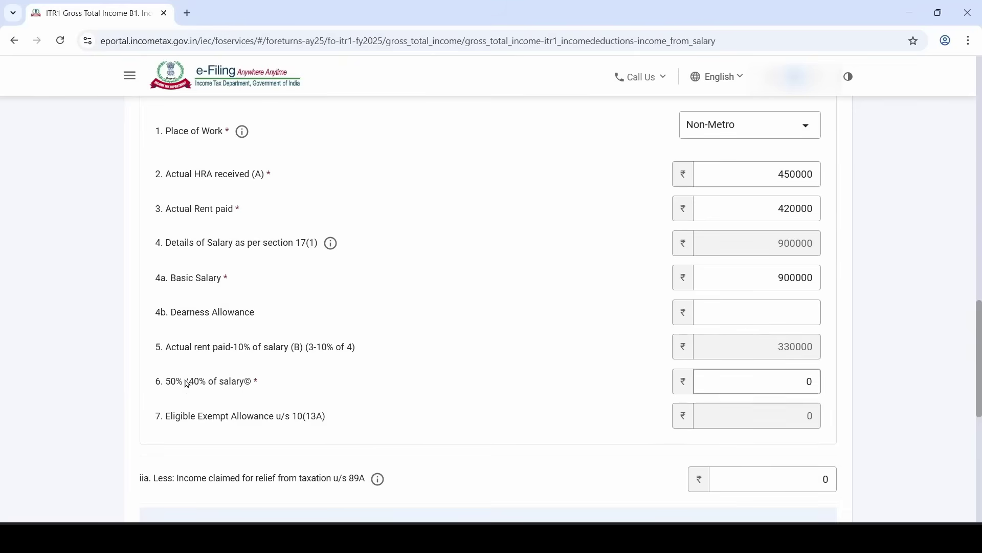
# Step: Enter 360000 for 50%/40% of salary in the HRA schedule and check the Sec 10(13A) exempt allowance amount
pyautogui.click(232, 391)
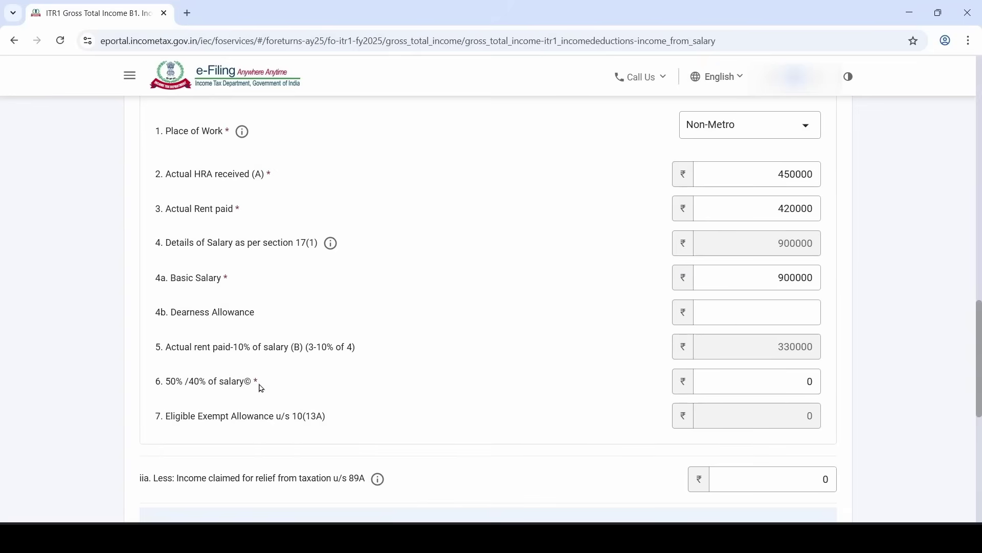
pyautogui.click(804, 380)
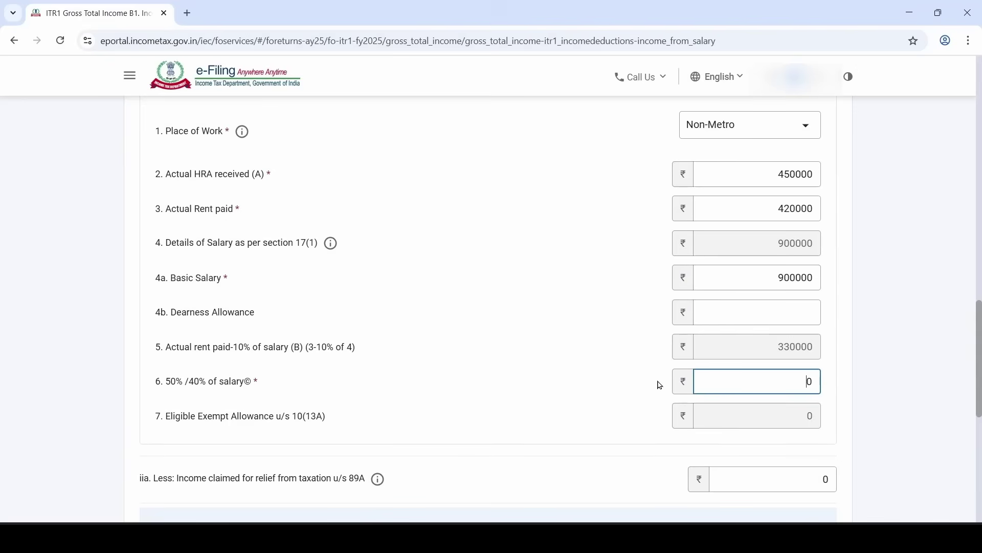
pyautogui.write('36000')
pyautogui.click(643, 394)
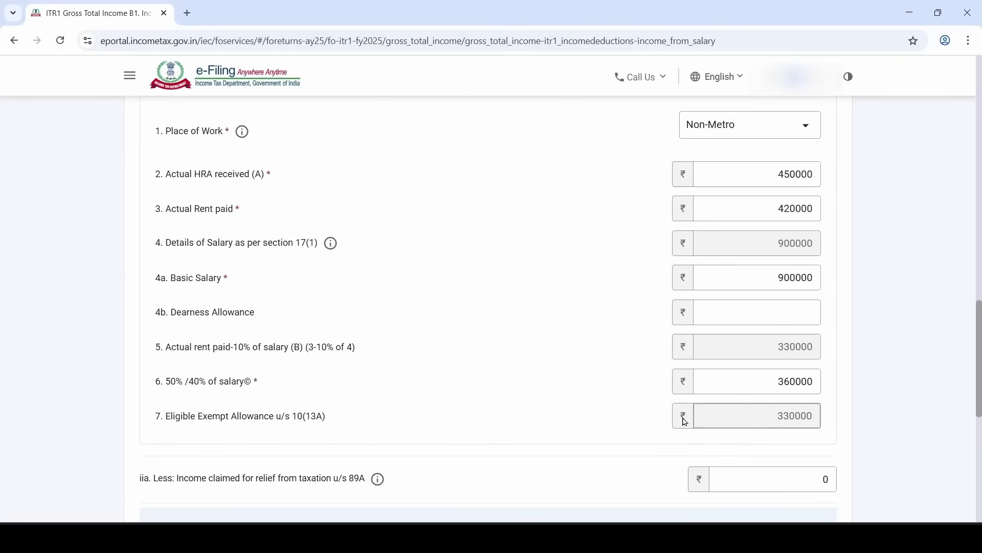
pyautogui.scroll(8, 652, 419)
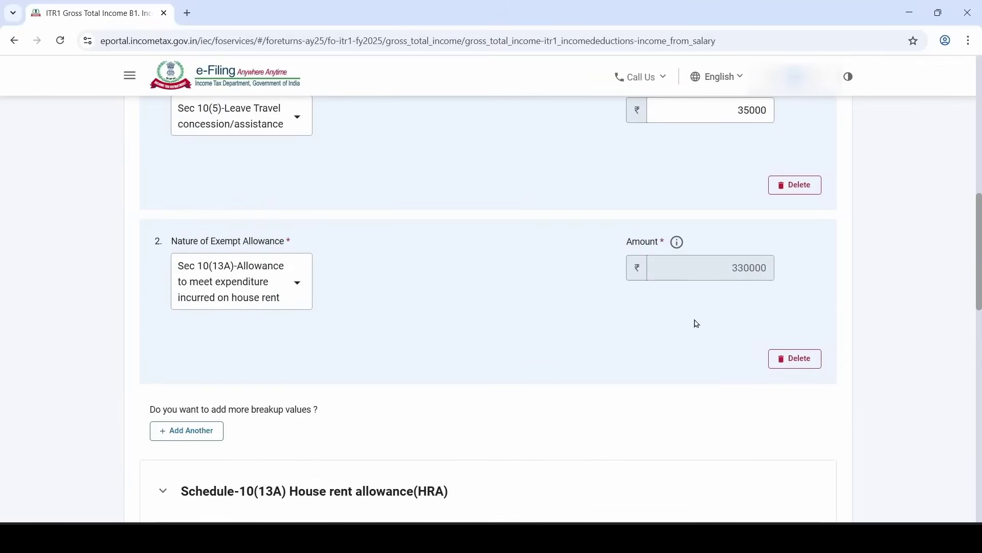
pyautogui.scroll(-2, 644, 354)
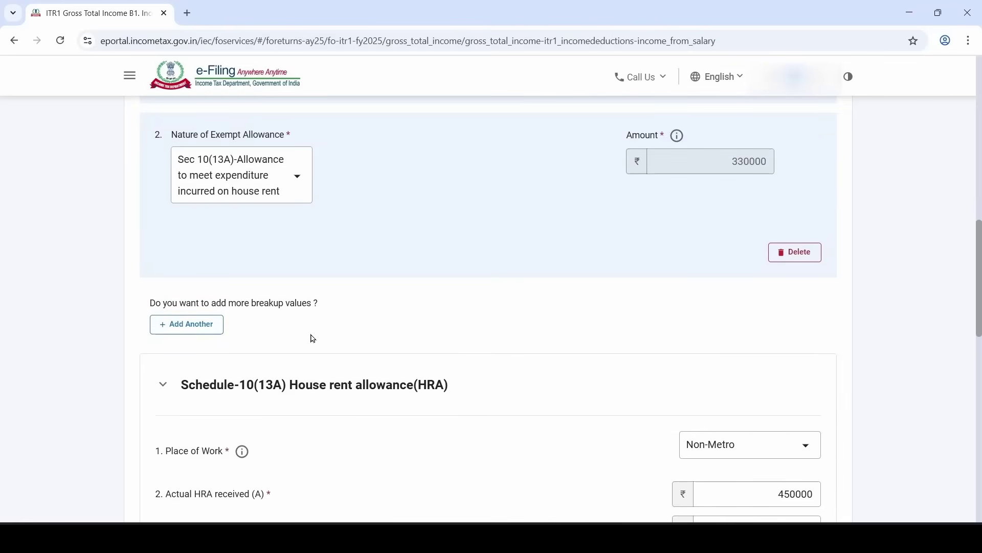
# Step: Look up Tax on employment in the Form16 sheet in Excel, set Professional tax u/s 16(iii) to 2400 on the portal, and save the salary income
pyautogui.scroll(-12, 313, 338)
pyautogui.scroll(-1, 313, 338)
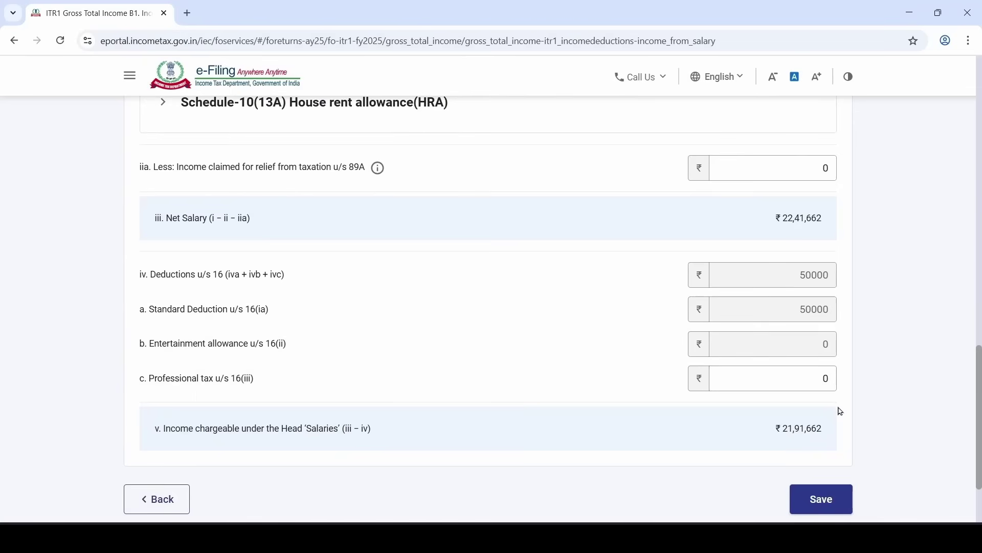
pyautogui.hotkey('alt', 'Tab')
pyautogui.click(216, 192)
pyautogui.click(346, 191)
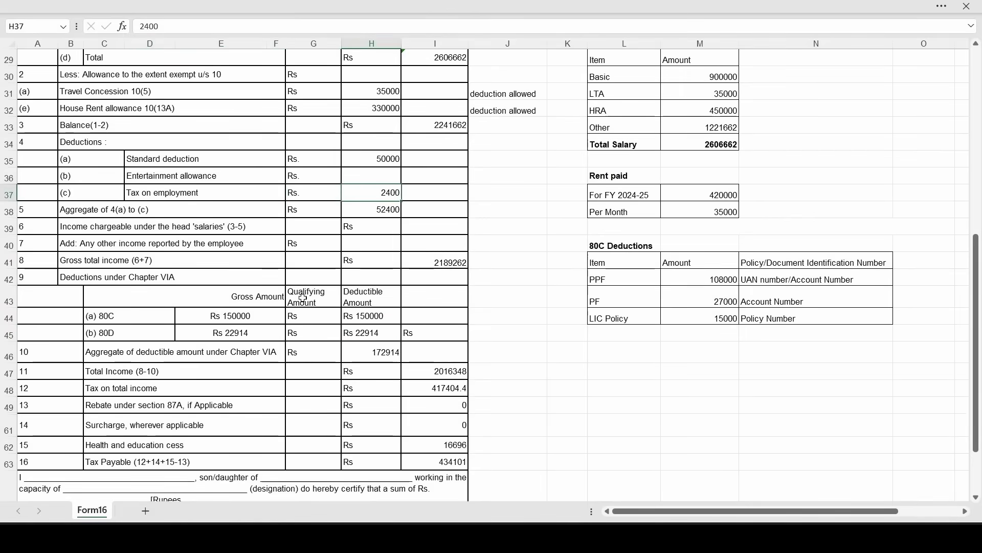
pyautogui.hotkey('ctrl', 'c')
pyautogui.hotkey('alt', 'Tab')
pyautogui.write('240')
pyautogui.click(464, 373)
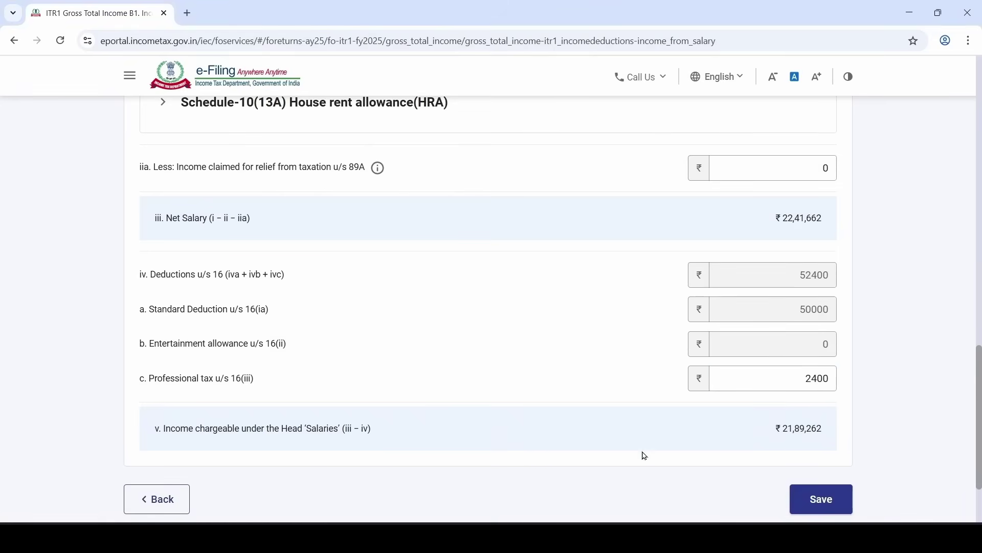
pyautogui.click(814, 499)
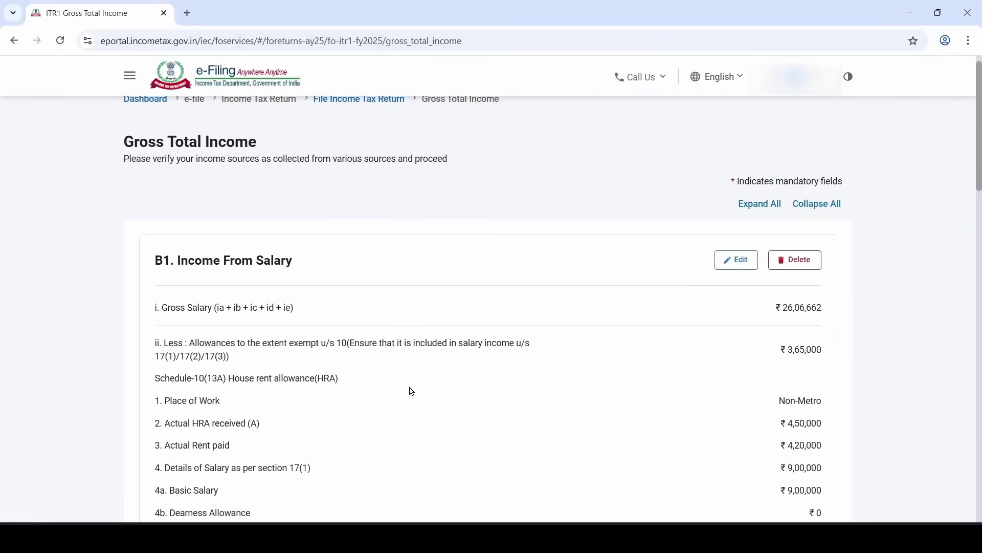
# Step: Open B2. Income from House Property for editing and set the Type of House Property to Self Occupied
pyautogui.scroll(-10, 413, 391)
pyautogui.scroll(-3, 529, 374)
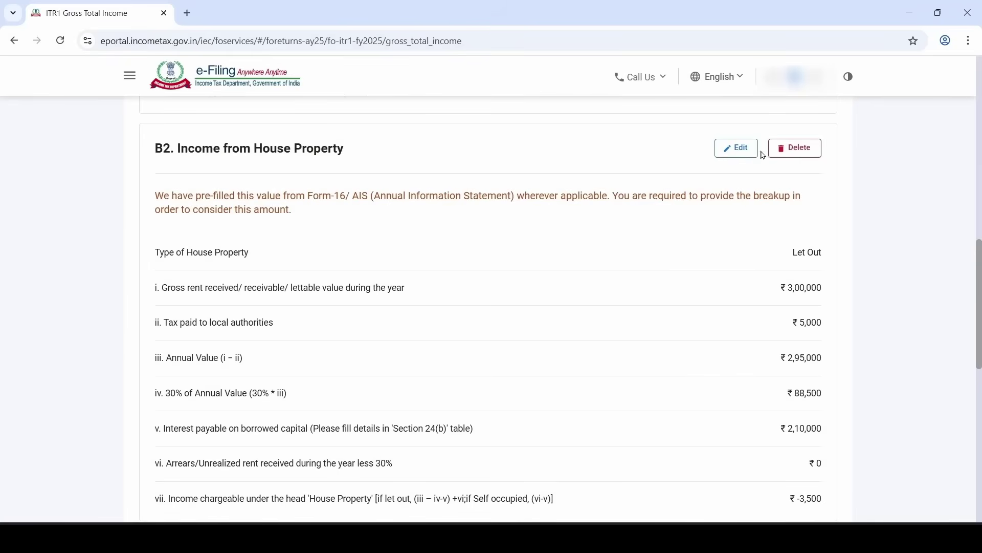
pyautogui.click(742, 149)
pyautogui.scroll(-3, 456, 368)
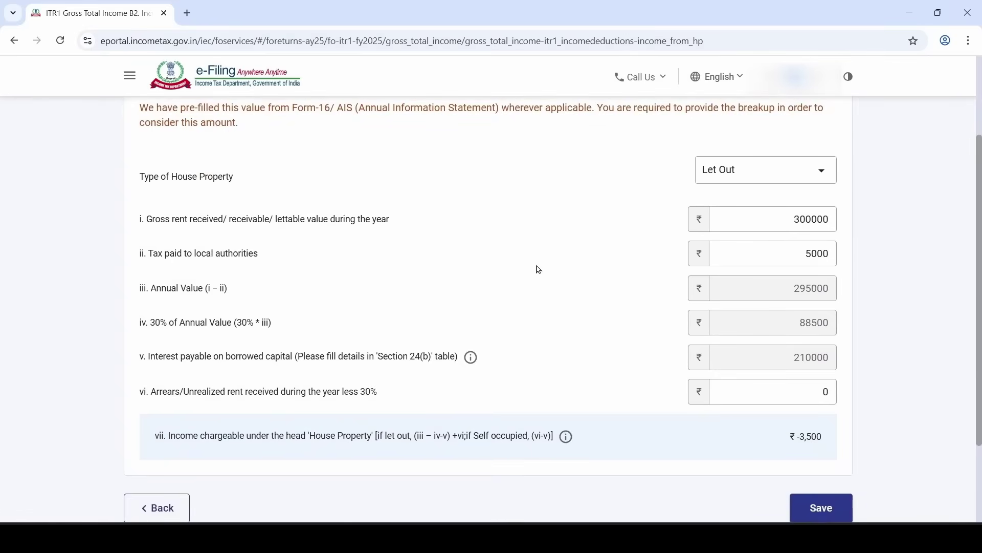
pyautogui.click(756, 177)
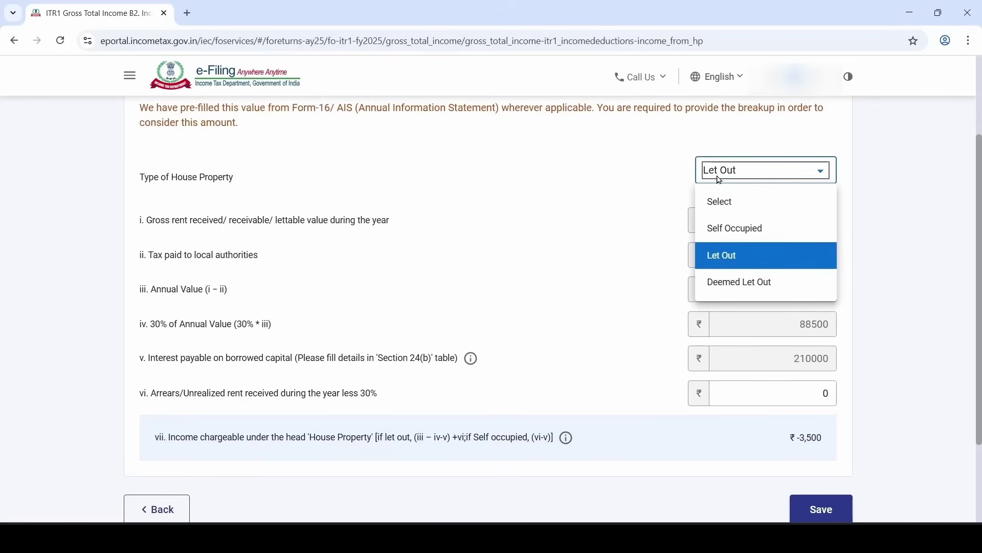
pyautogui.click(732, 230)
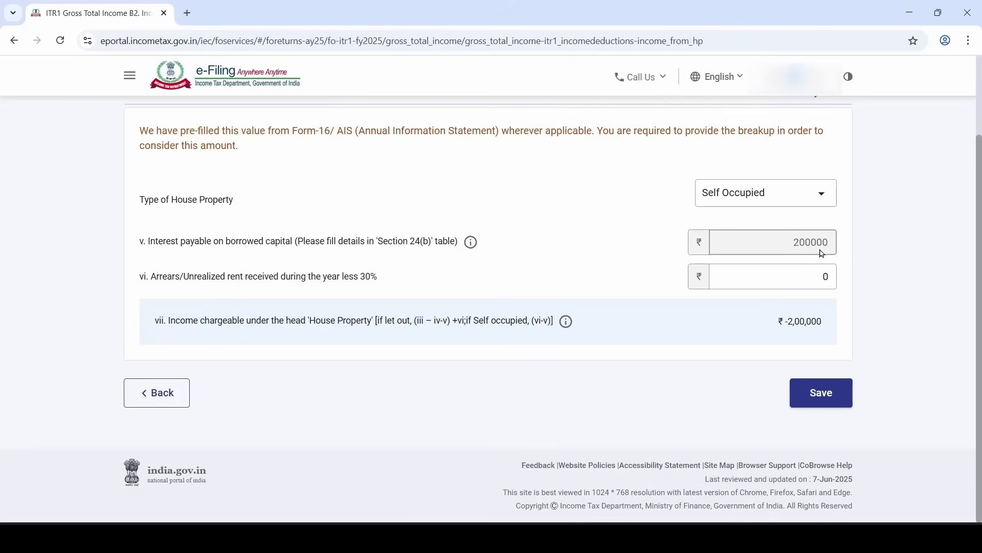
# Step: Leave the house property form without saving and review the SBI loan's details under Section 24(b) - Interest on borrowed capital
pyautogui.click(171, 399)
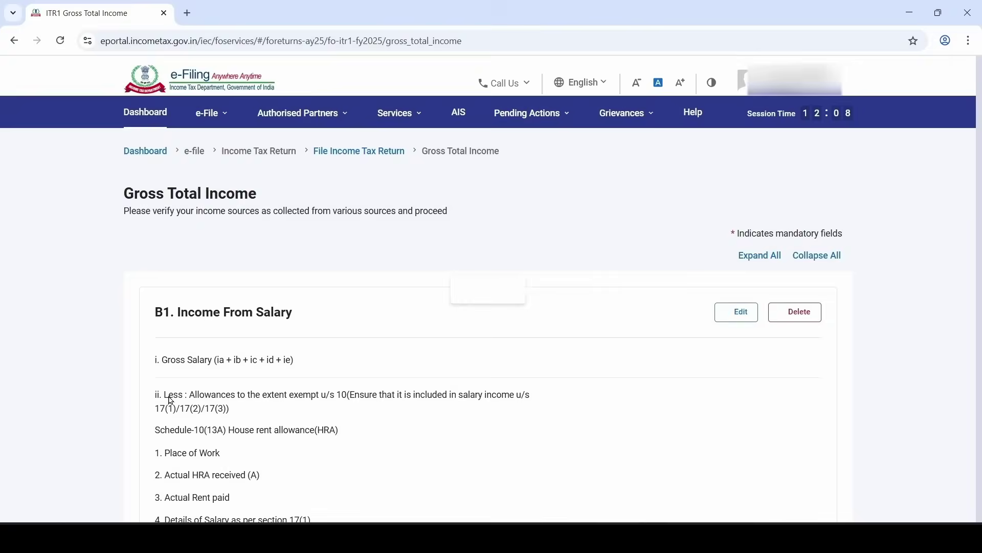
pyautogui.scroll(-8, 254, 416)
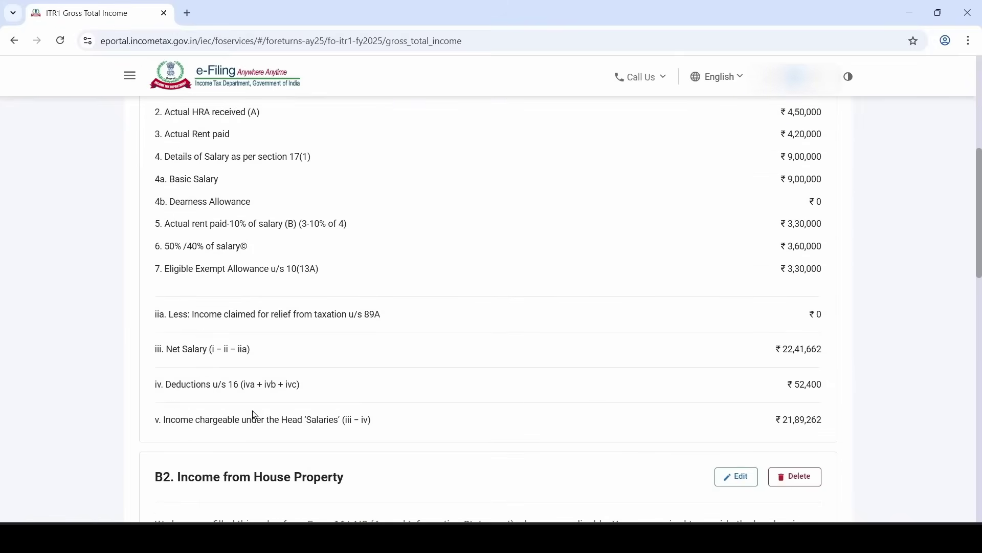
pyautogui.scroll(-8, 253, 413)
pyautogui.scroll(-2, 293, 401)
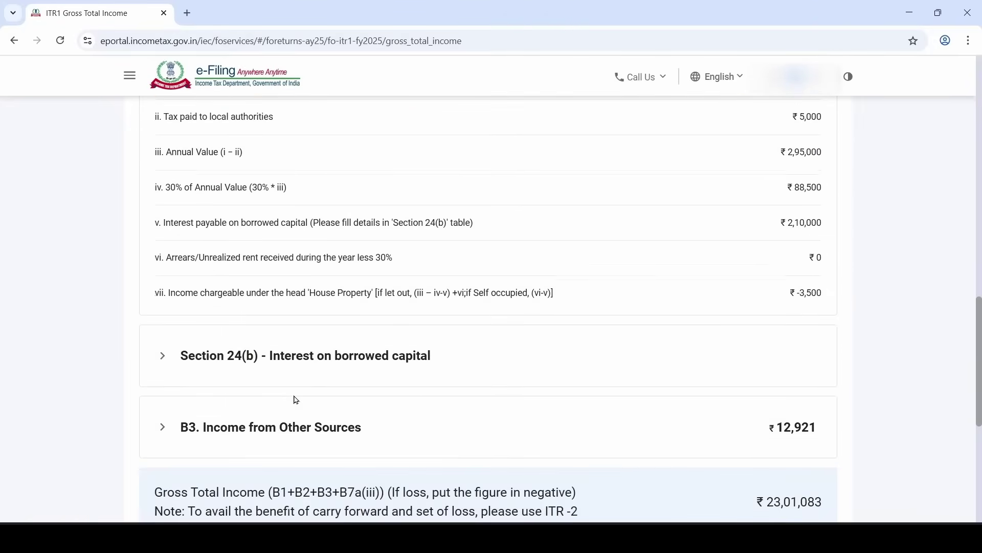
pyautogui.click(216, 367)
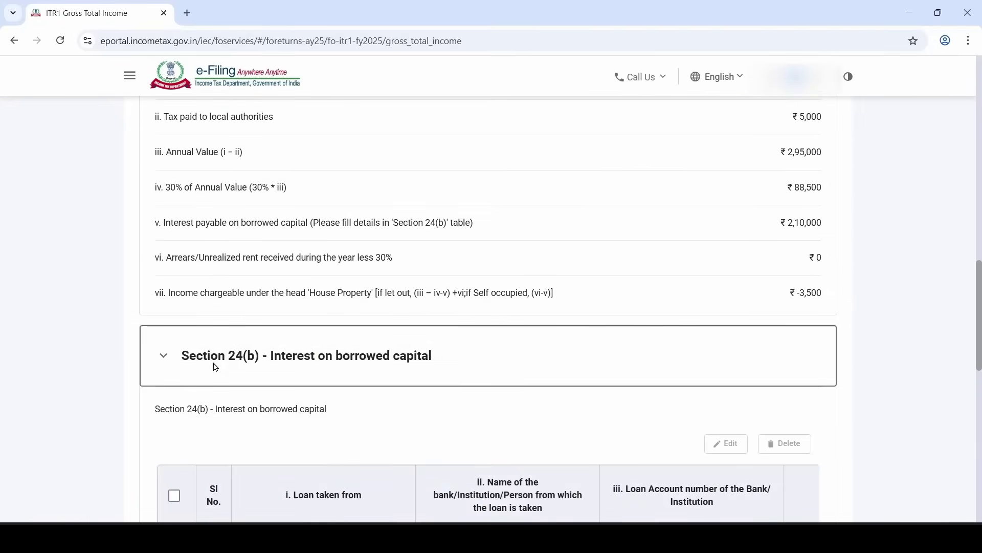
pyautogui.scroll(-4, 216, 368)
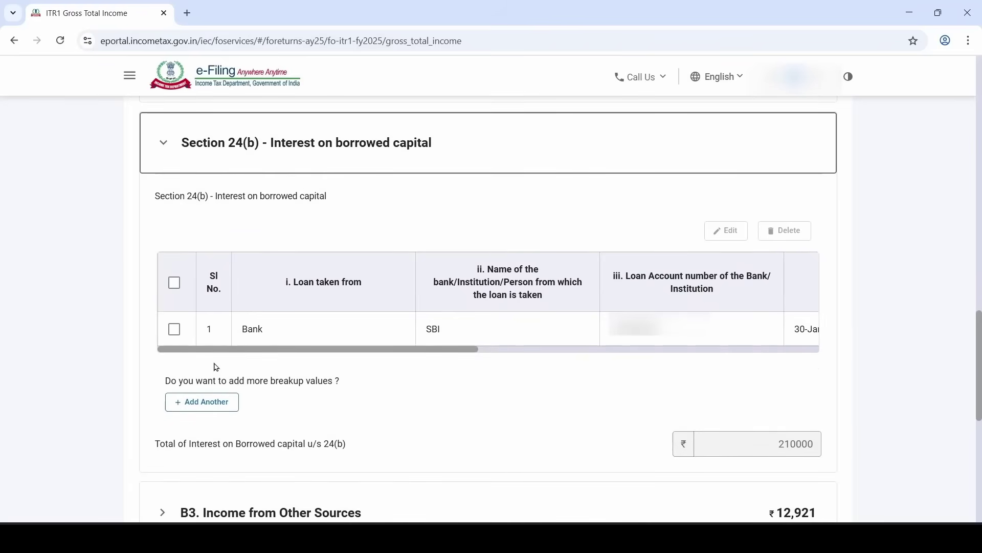
pyautogui.click(174, 330)
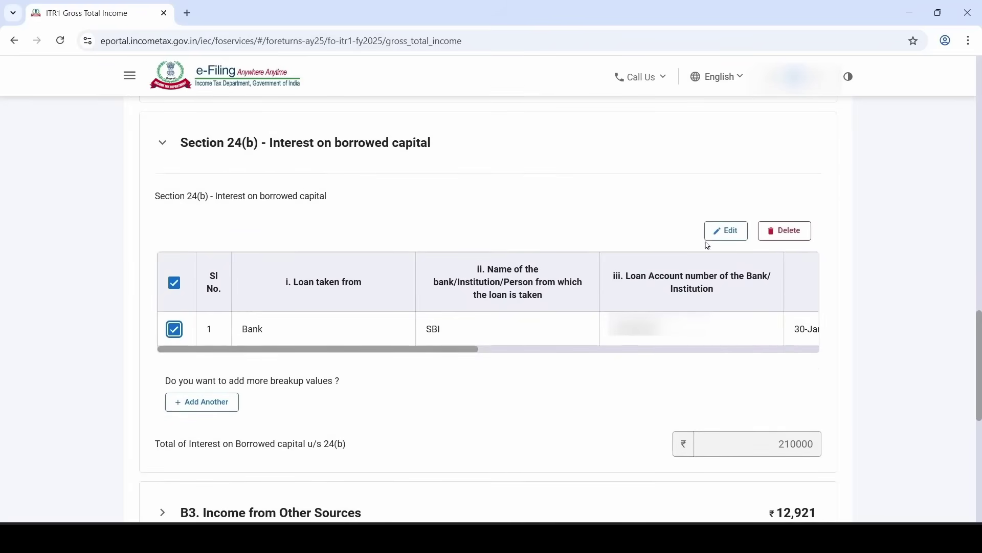
pyautogui.click(729, 230)
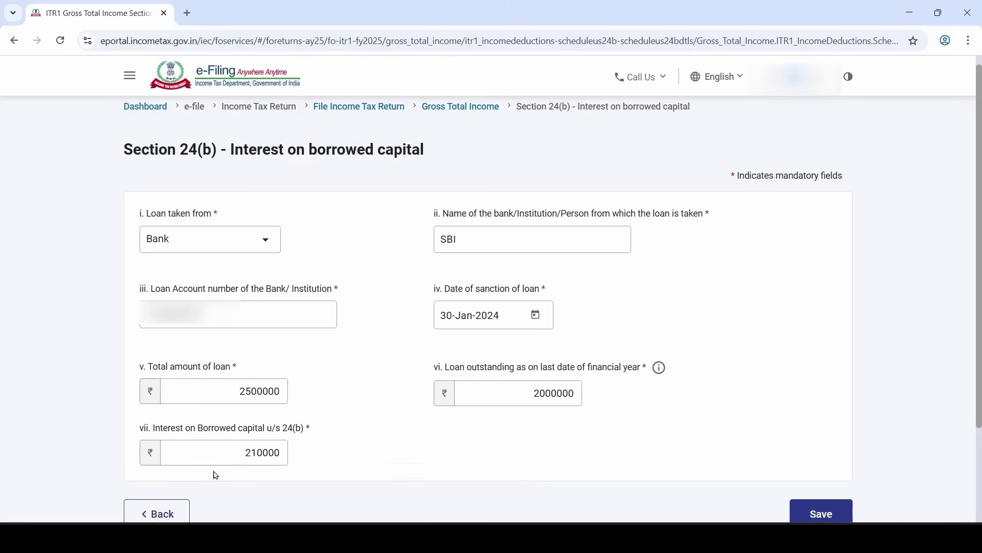
pyautogui.click(169, 513)
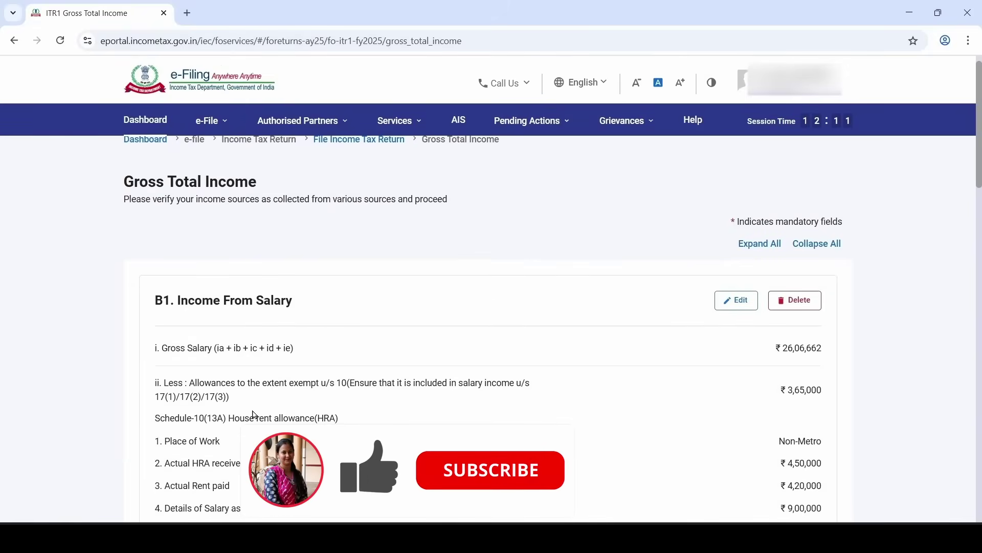
# Step: Review the remaining income sections and confirm the Gross Total Income schedule
pyautogui.scroll(-6, 255, 415)
pyautogui.scroll(-12, 254, 415)
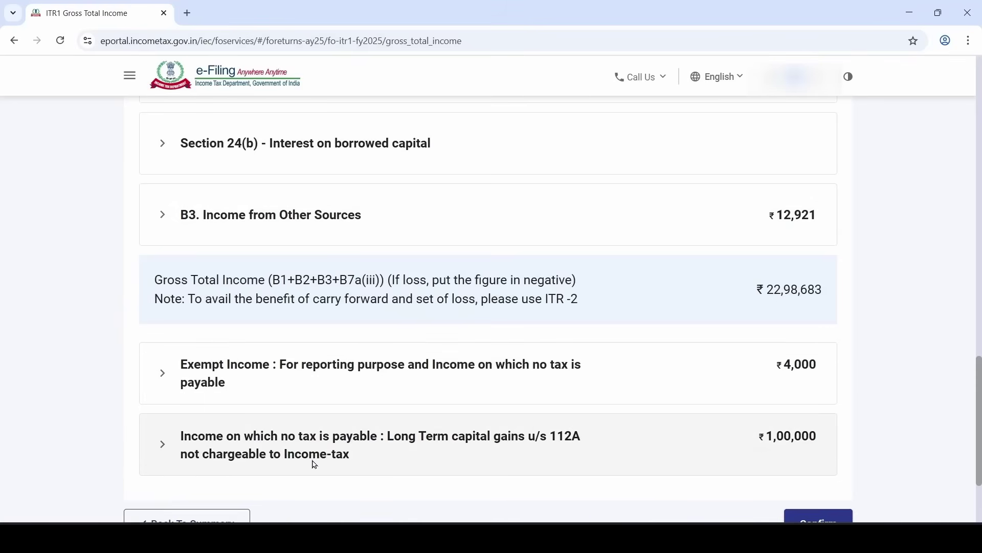
pyautogui.scroll(-2, 325, 366)
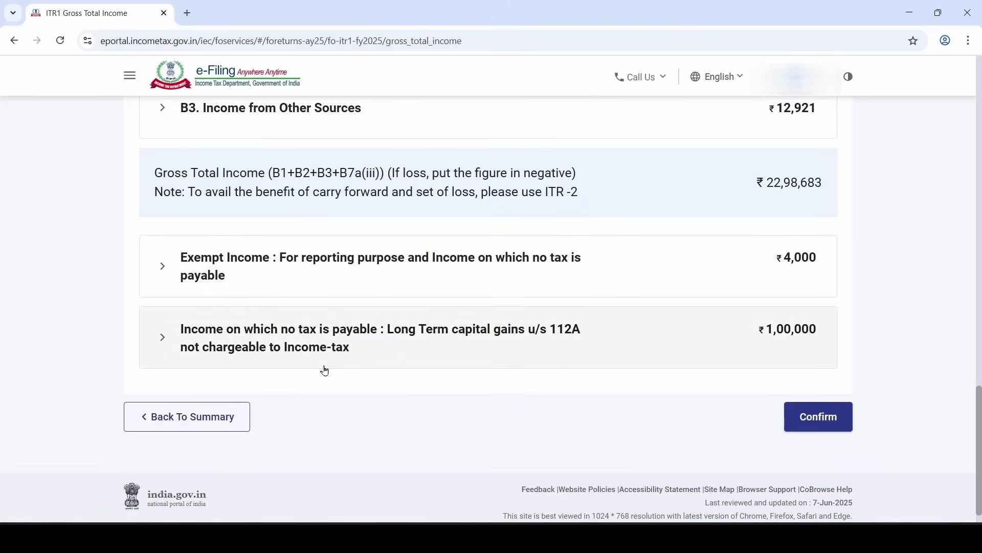
pyautogui.click(814, 417)
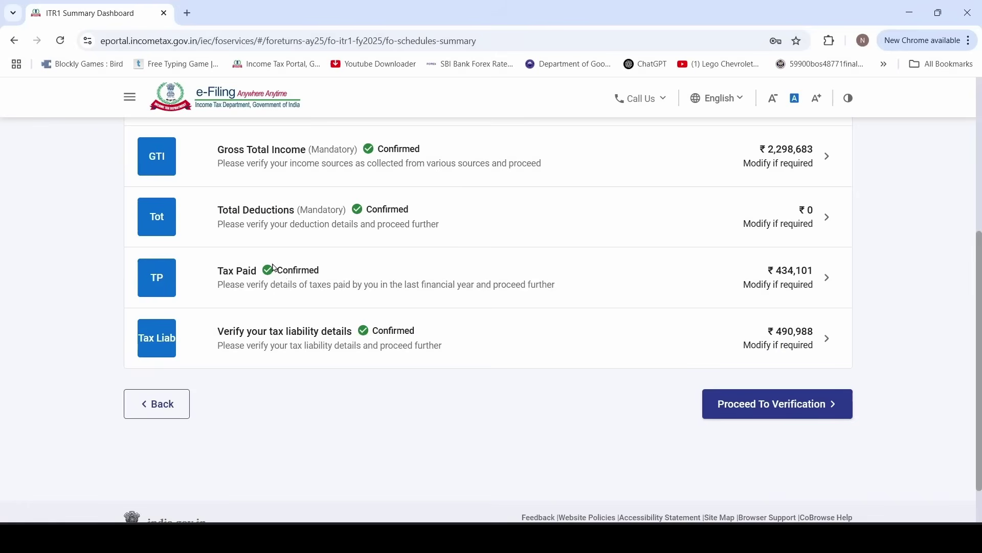
# Step: Open section 80C in Total Deductions for editing and start a new breakup entry
pyautogui.click(334, 222)
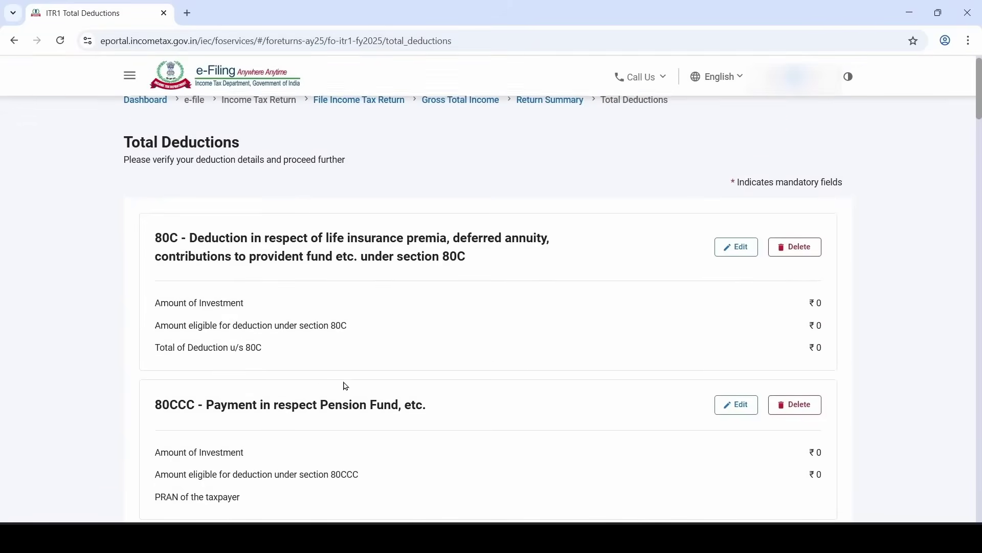
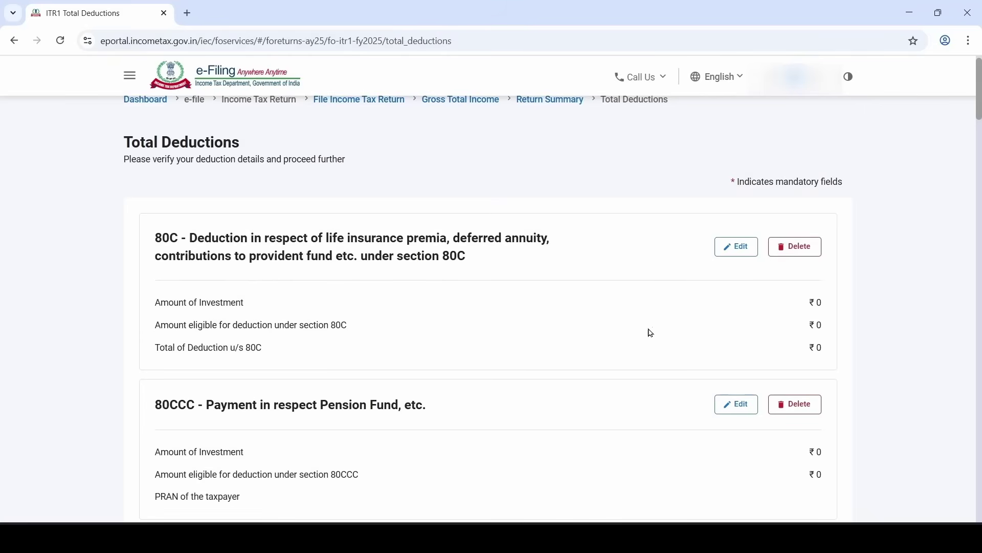
pyautogui.click(750, 250)
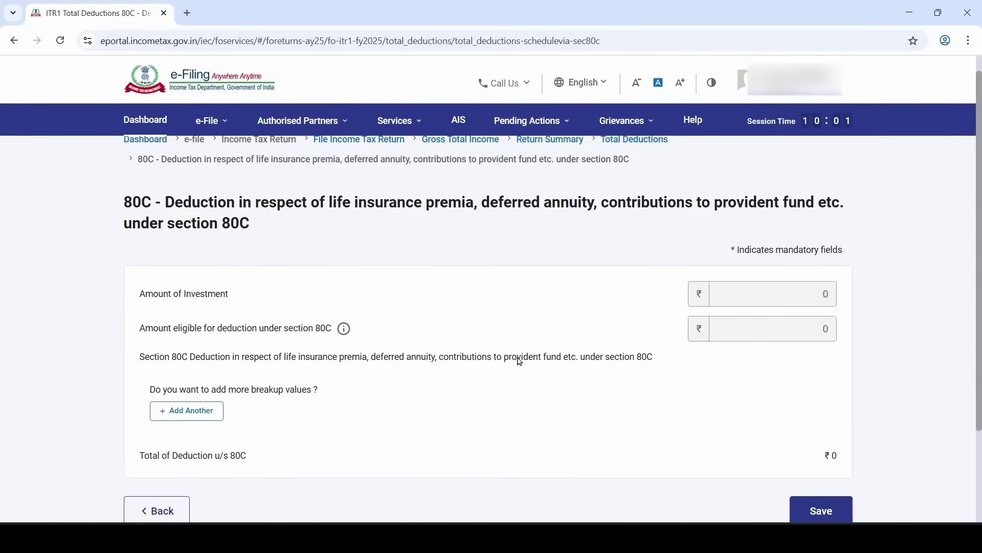
pyautogui.click(746, 300)
pyautogui.click(200, 420)
# Step: Look up the PPF amount in the Excel 80C Deductions table and enter 108000 as the amount eligible for deduction u/s 80C
pyautogui.hotkey('alt', 'Tab')
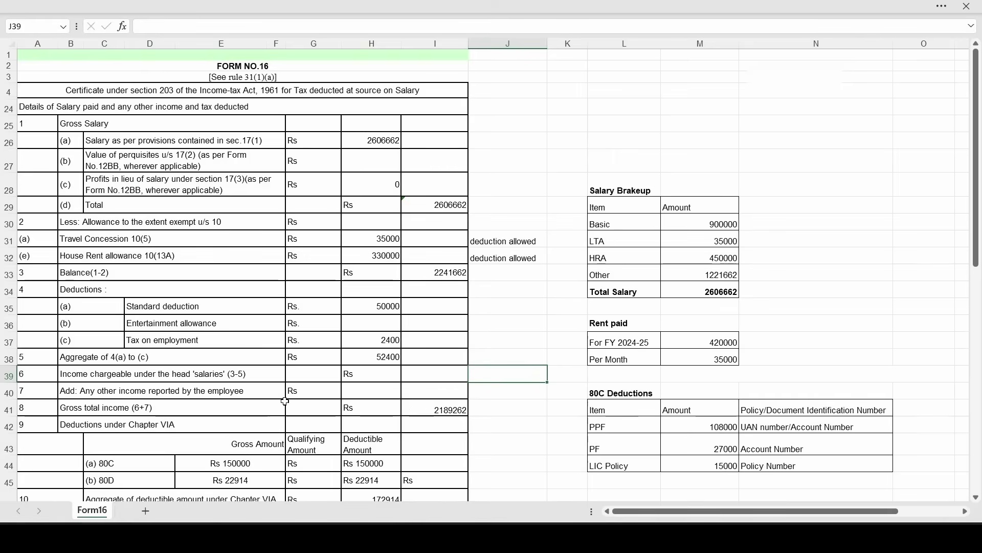
pyautogui.click(243, 460)
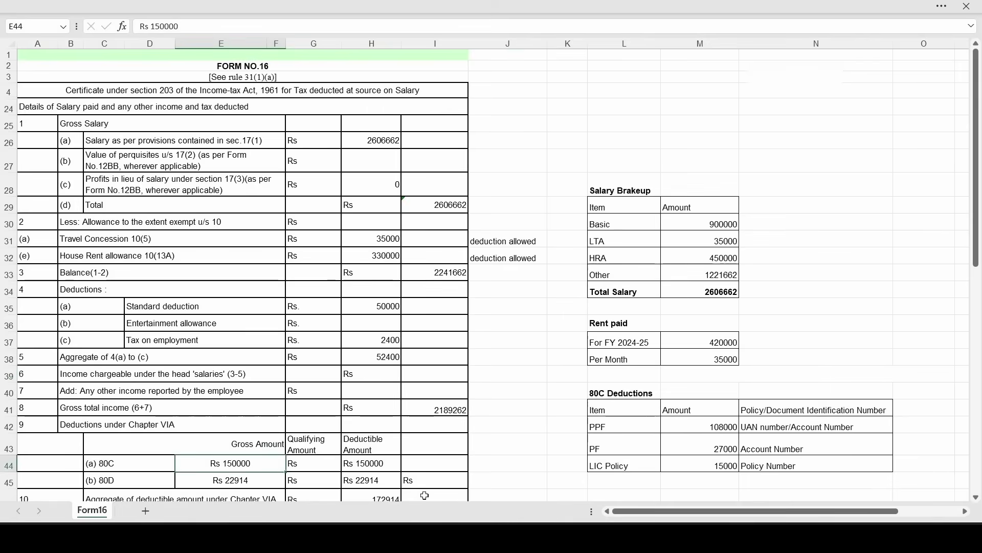
pyautogui.moveTo(685, 426); pyautogui.dragTo(687, 461)
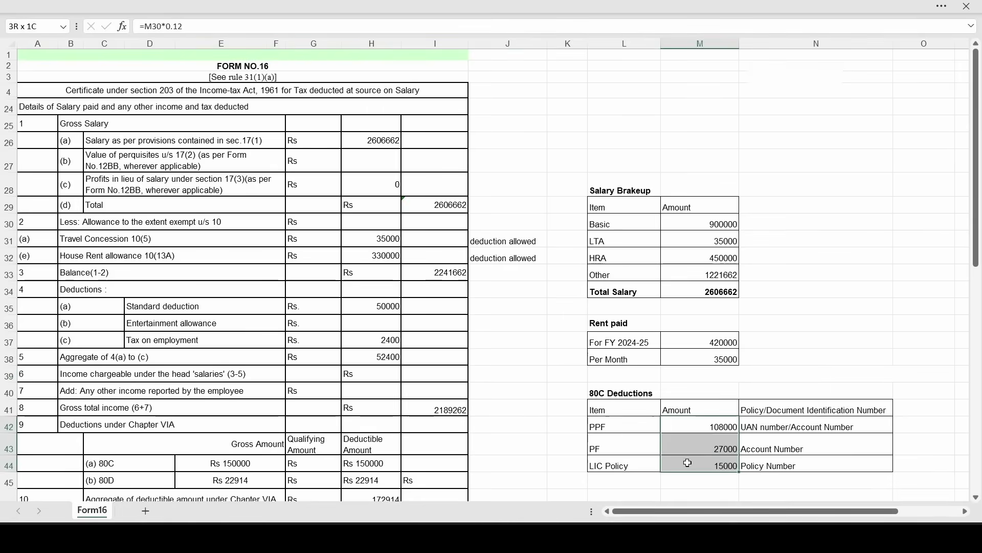
pyautogui.click(646, 448)
pyautogui.click(700, 427)
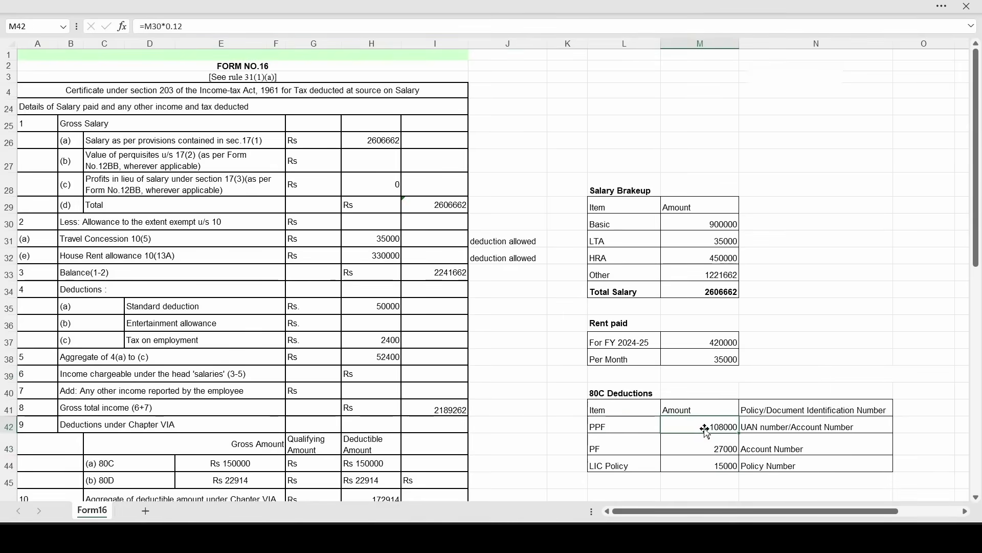
pyautogui.hotkey('alt', 'Tab')
pyautogui.write('10')
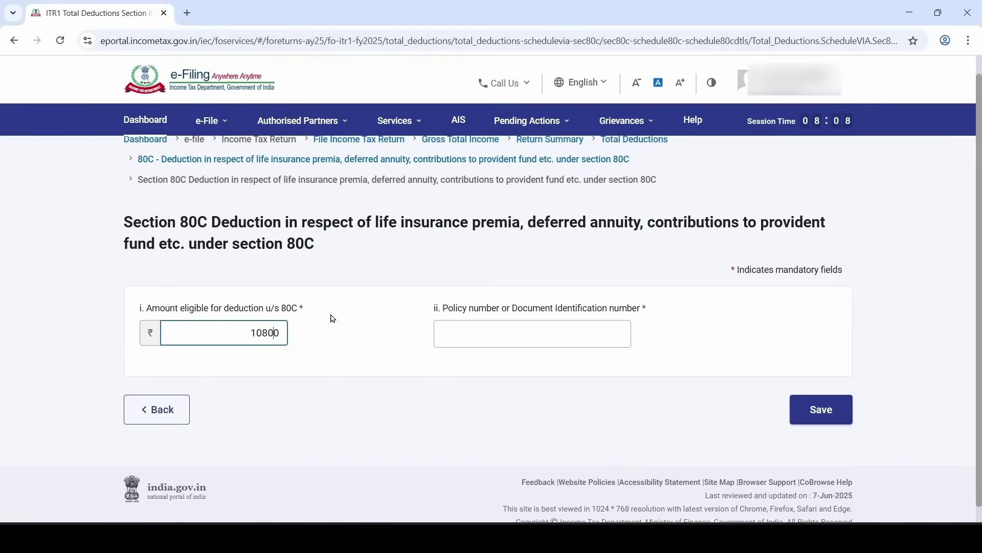
# Step: Check the identification type required for PPF in Excel, fill in the policy or document identification number on the portal, and save the entry
pyautogui.click(595, 338)
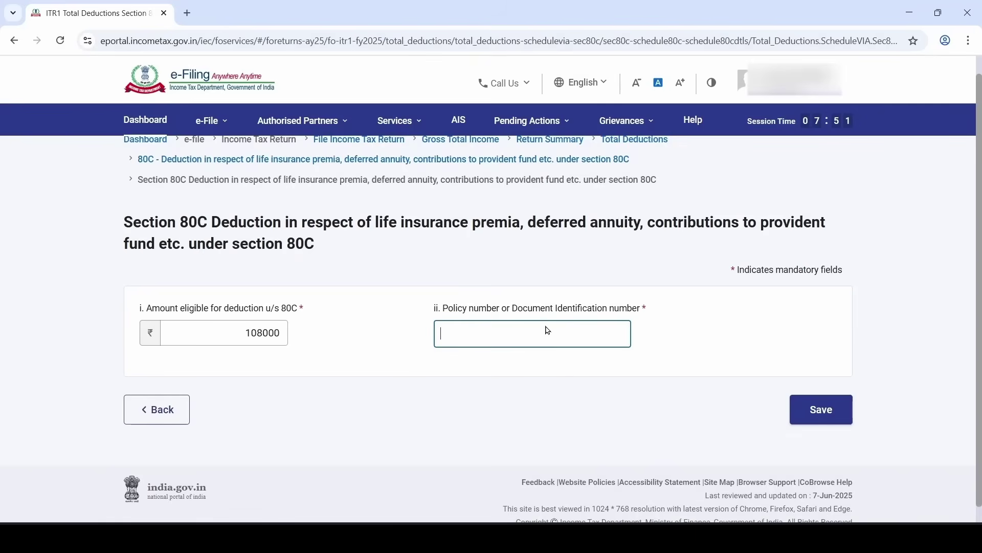
pyautogui.hotkey('alt', 'Tab')
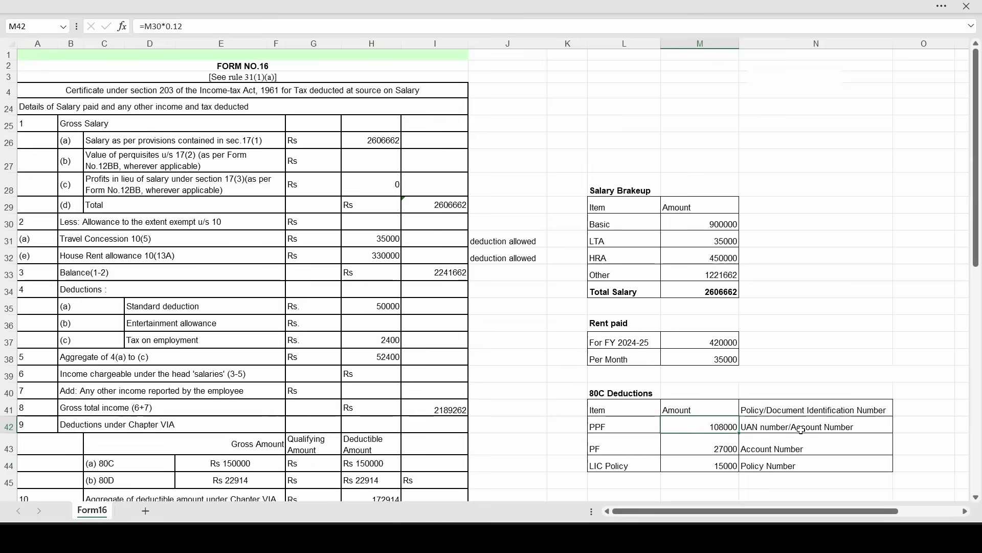
pyautogui.click(775, 431)
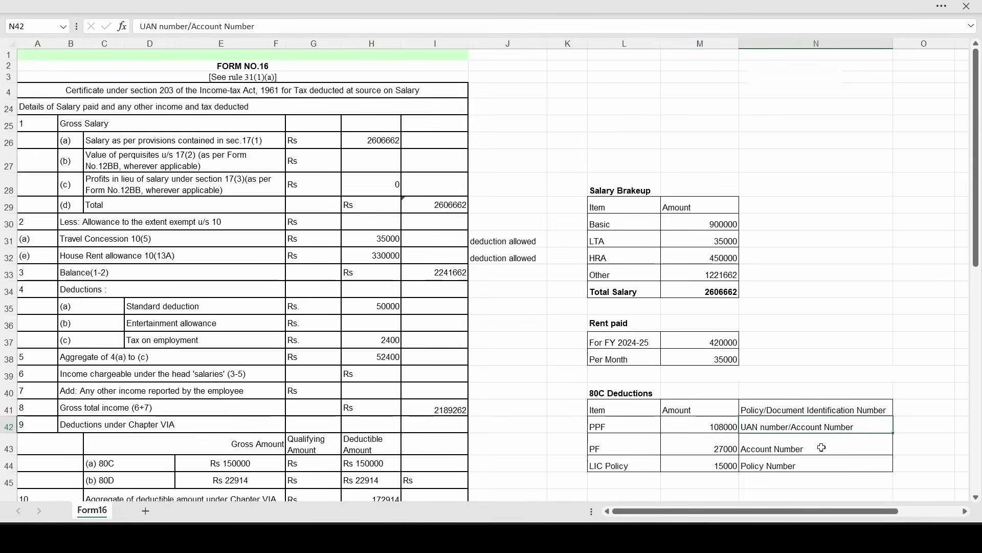
pyautogui.hotkey('alt', 'Tab')
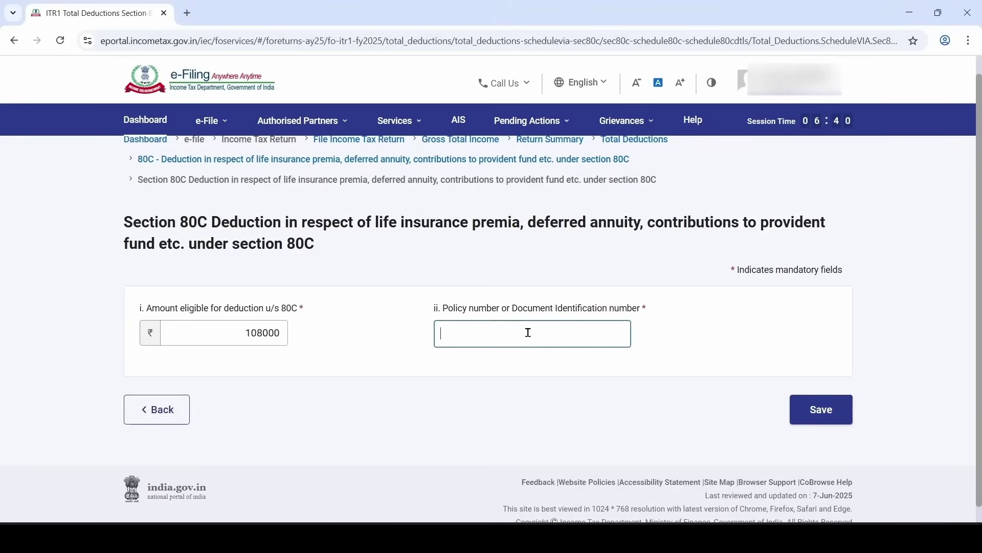
pyautogui.write('4')
pyautogui.click(618, 413)
pyautogui.click(832, 412)
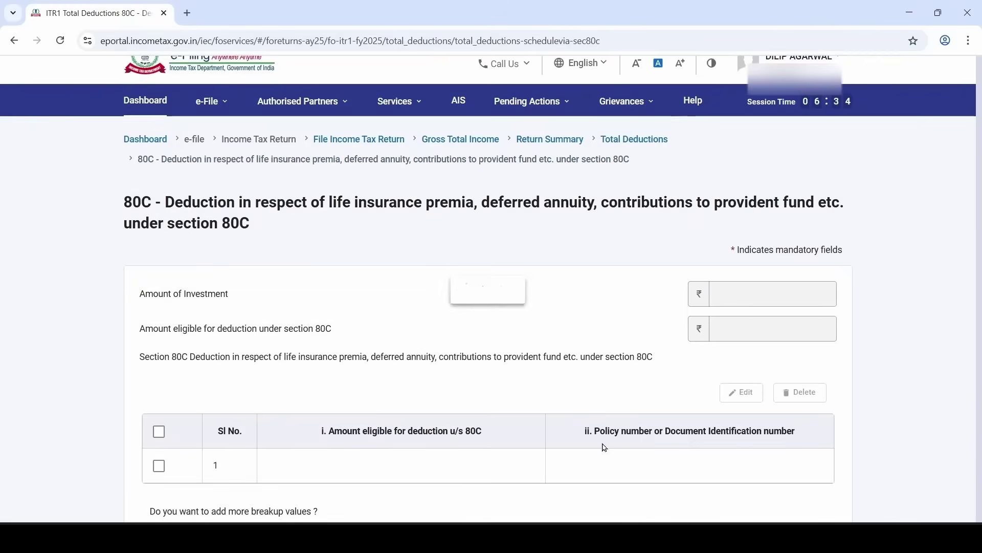
# Step: Look up the PF and LIC Policy rows in the Excel 80C Deductions table and save the section 80C breakup on the portal
pyautogui.scroll(-3, 394, 454)
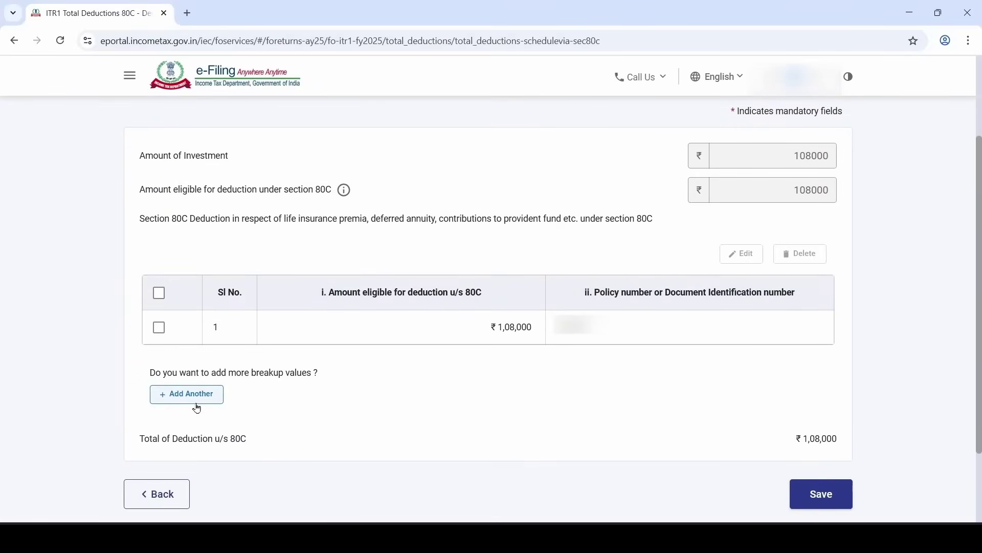
pyautogui.hotkey('alt', 'Tab')
pyautogui.click(780, 464)
pyautogui.press('Left')
pyautogui.press('Left')
pyautogui.press('Up')
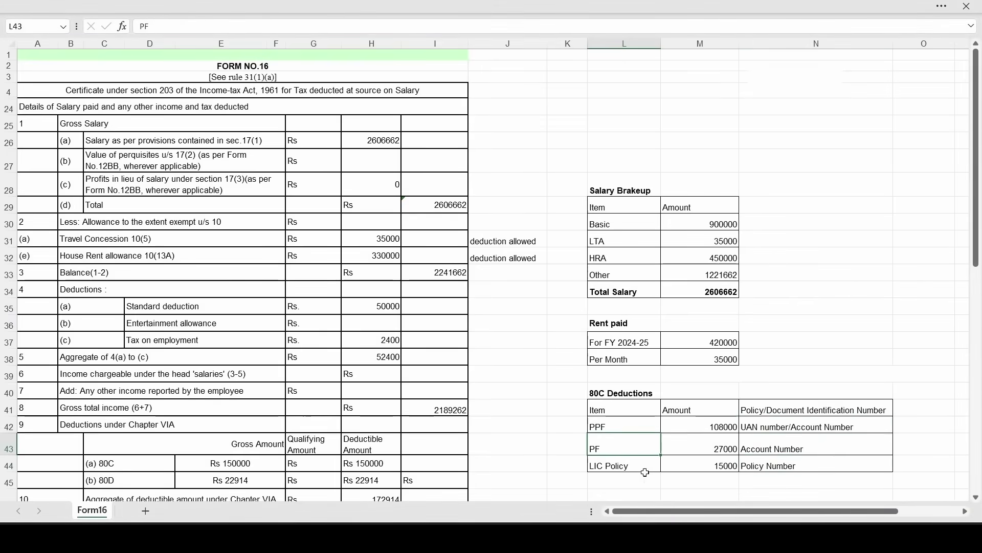
pyautogui.click(621, 465)
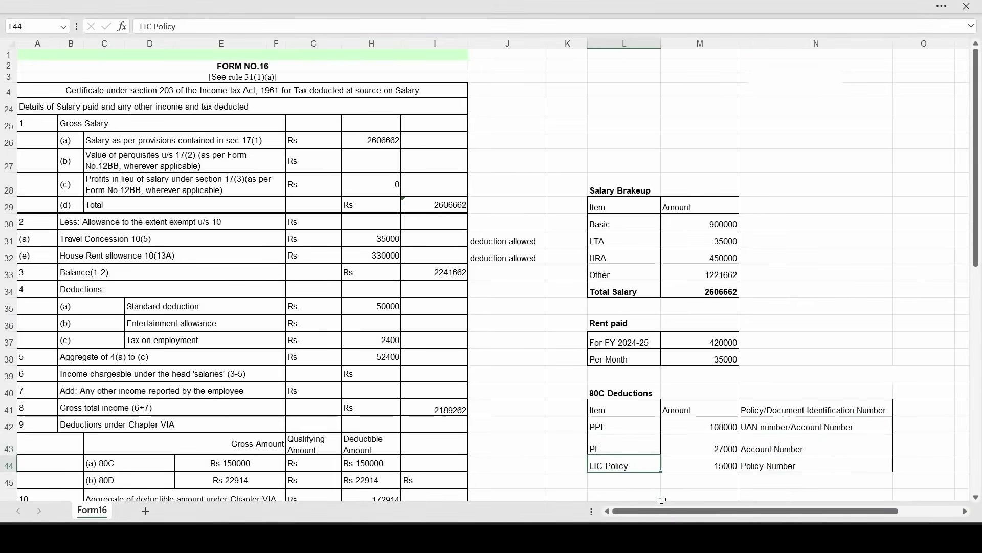
pyautogui.click(779, 447)
pyautogui.click(783, 466)
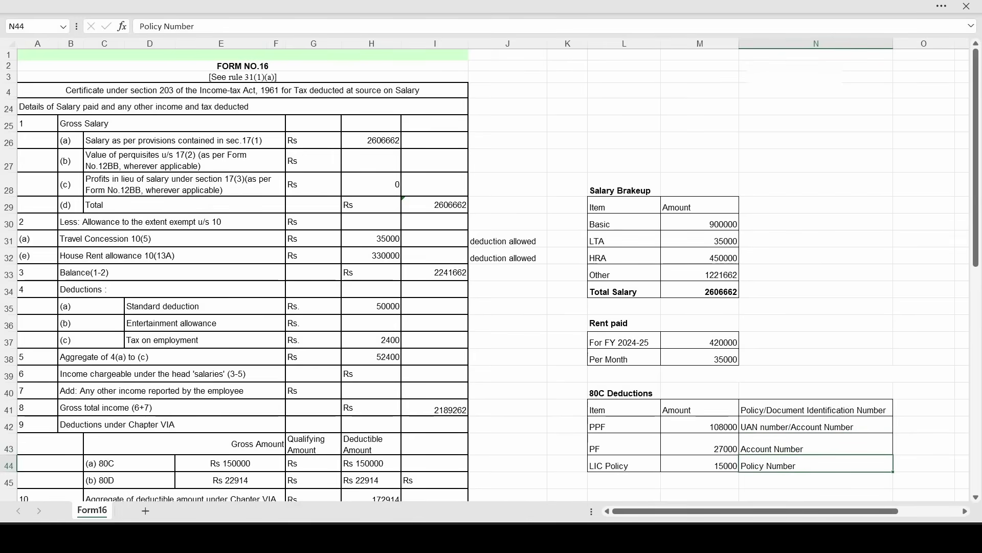
pyautogui.hotkey('alt', 'Tab')
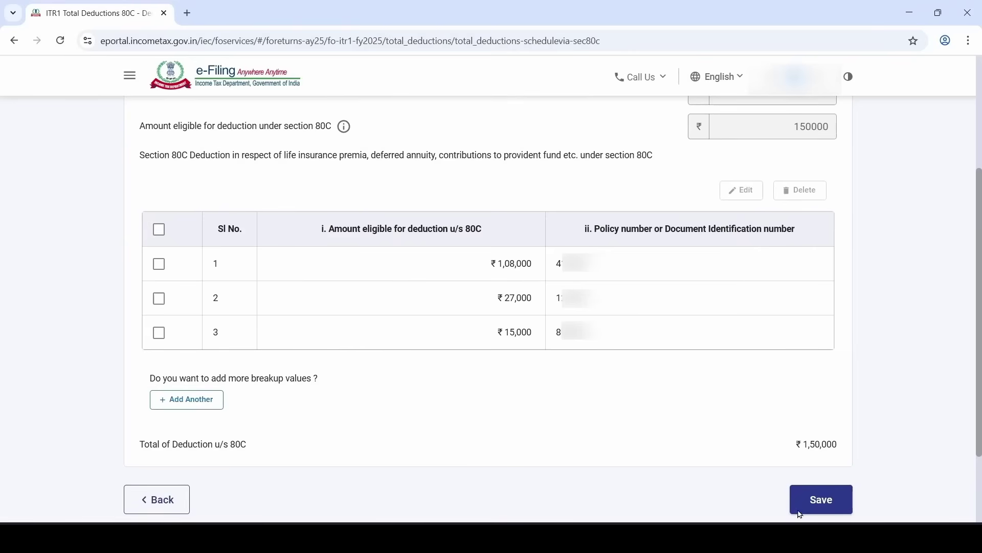
pyautogui.click(832, 508)
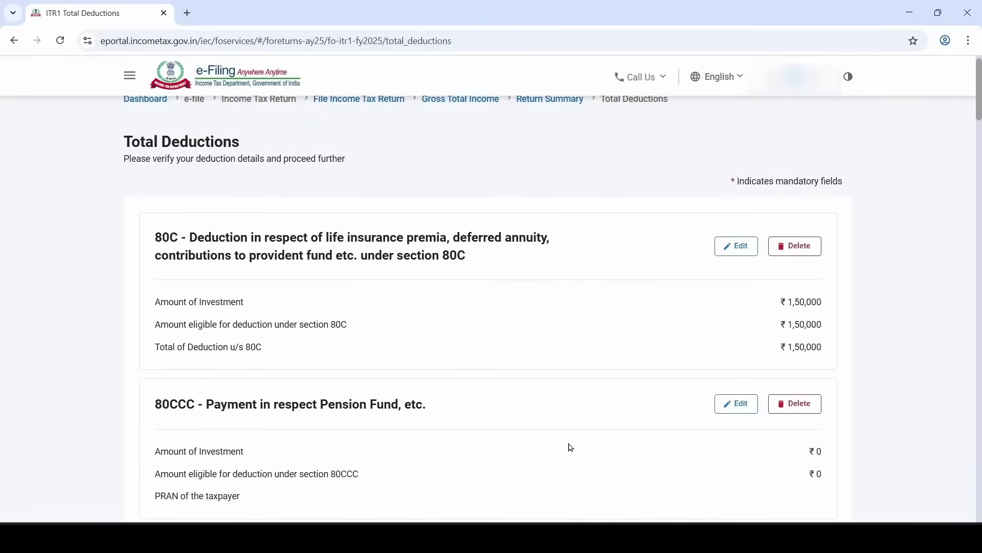
# Step: Open 80CCD(1B) - Contribution to pension scheme of Central Government for editing and set the Amount of Contribution to 50000
pyautogui.scroll(-2, 572, 448)
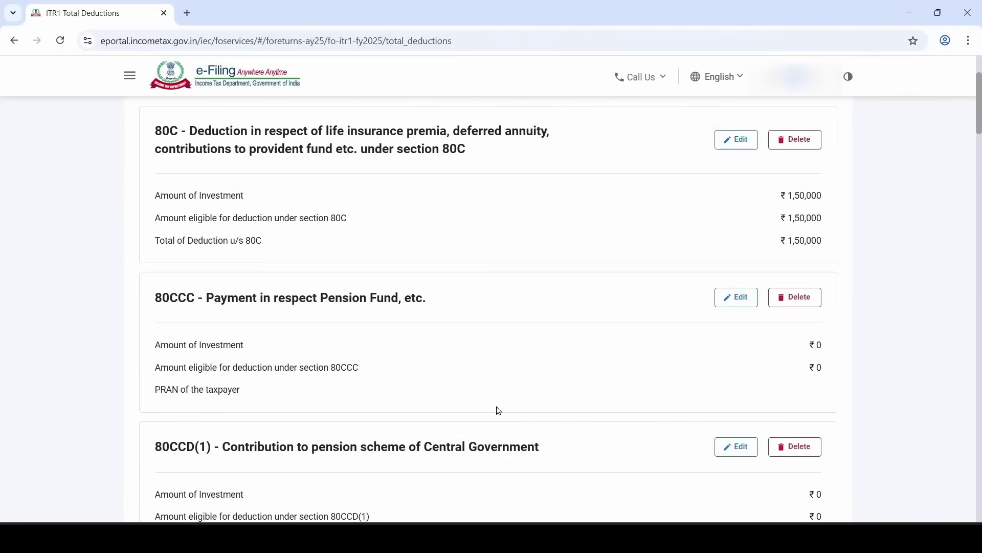
pyautogui.scroll(-2, 340, 410)
pyautogui.scroll(-4, 105, 421)
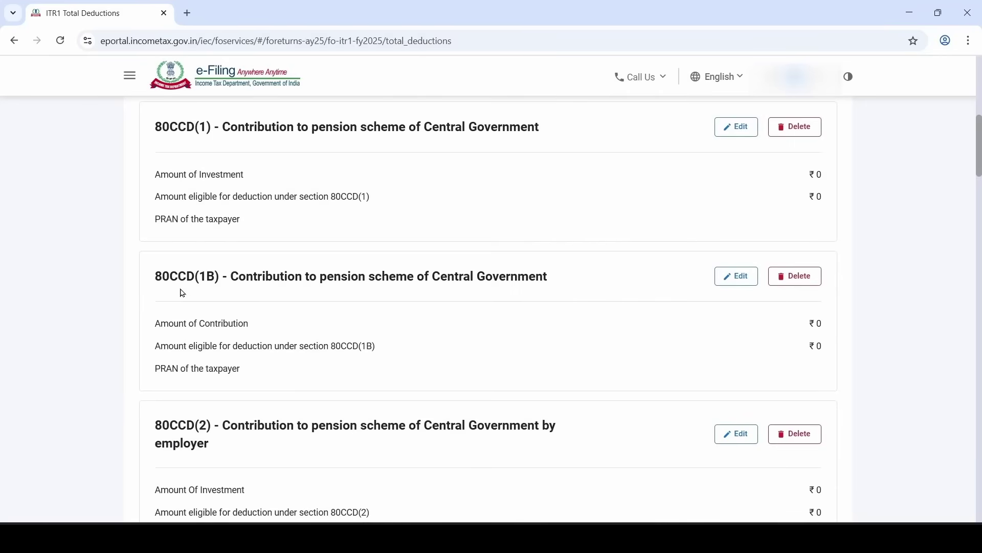
pyautogui.click(755, 279)
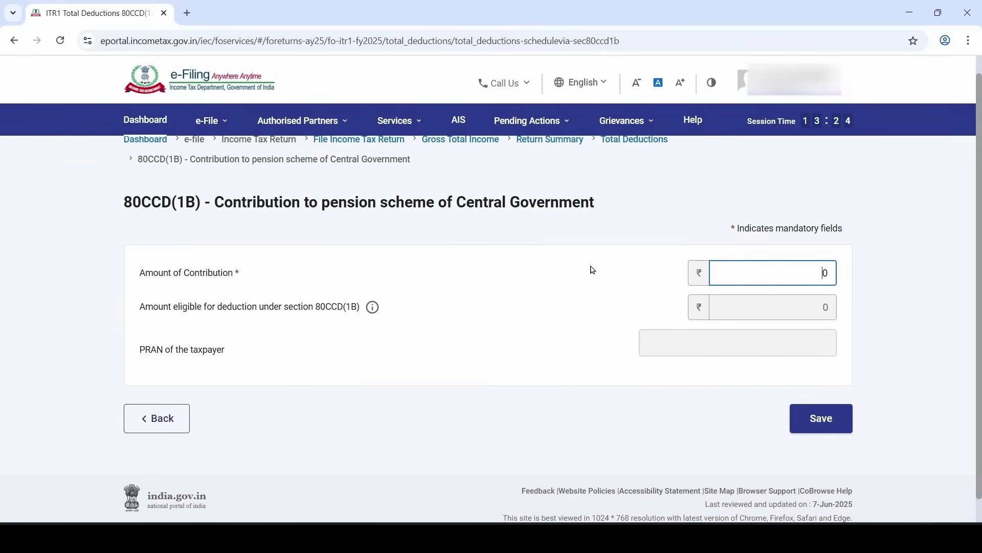
pyautogui.write('50000')
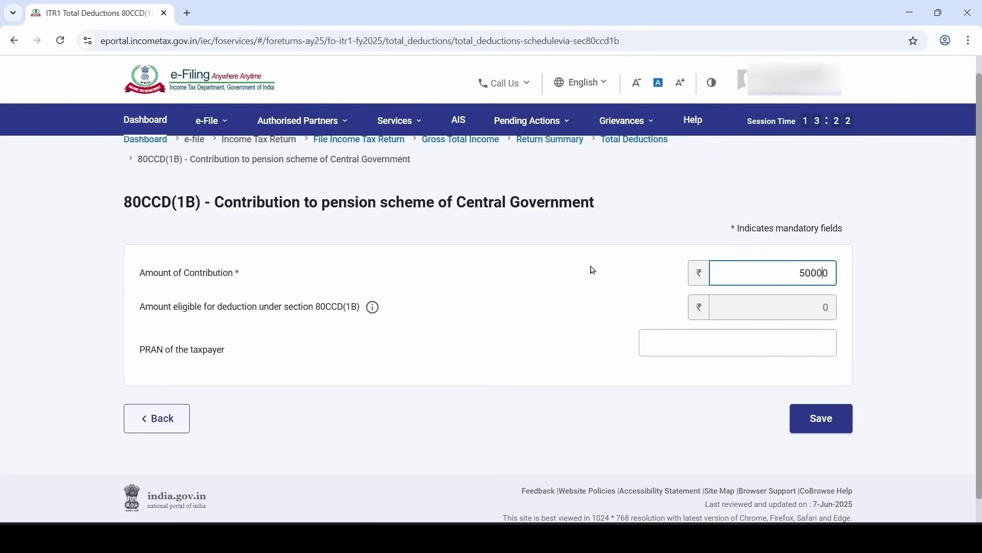
pyautogui.click(593, 270)
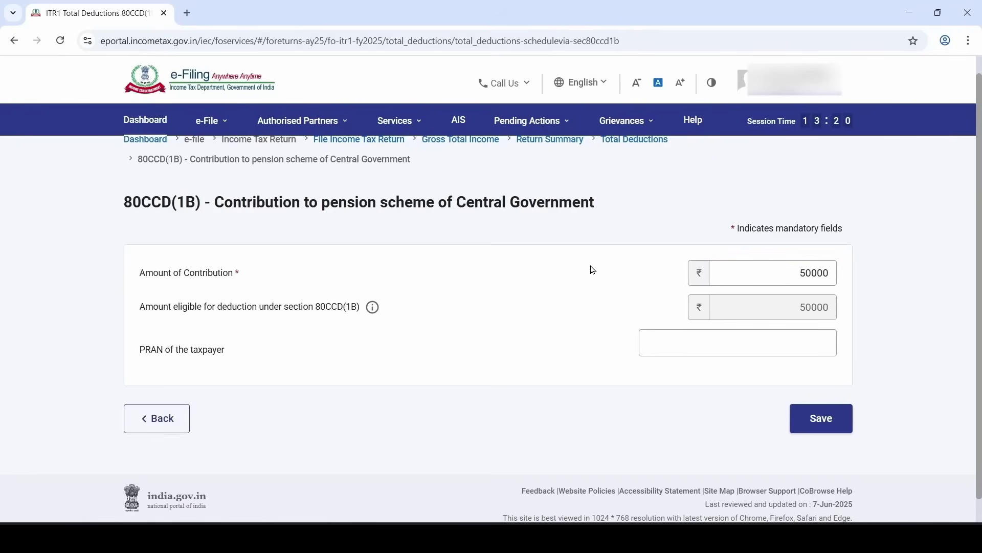
# Step: Fill in the taxpayer's PRAN for section 80CCD(1B) and save the pension contribution details
pyautogui.click(154, 355)
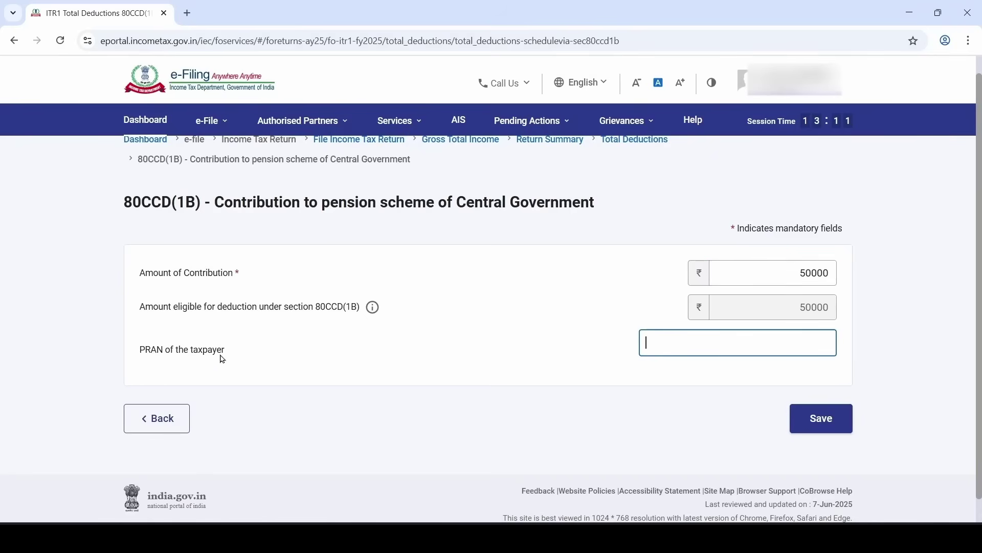
pyautogui.hotkey('ctrl', 'v')
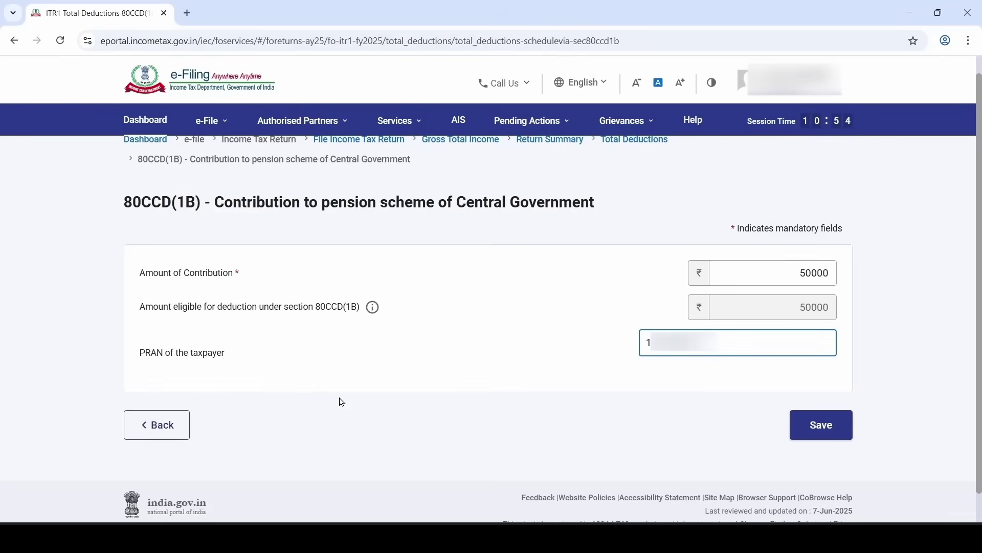
pyautogui.click(342, 403)
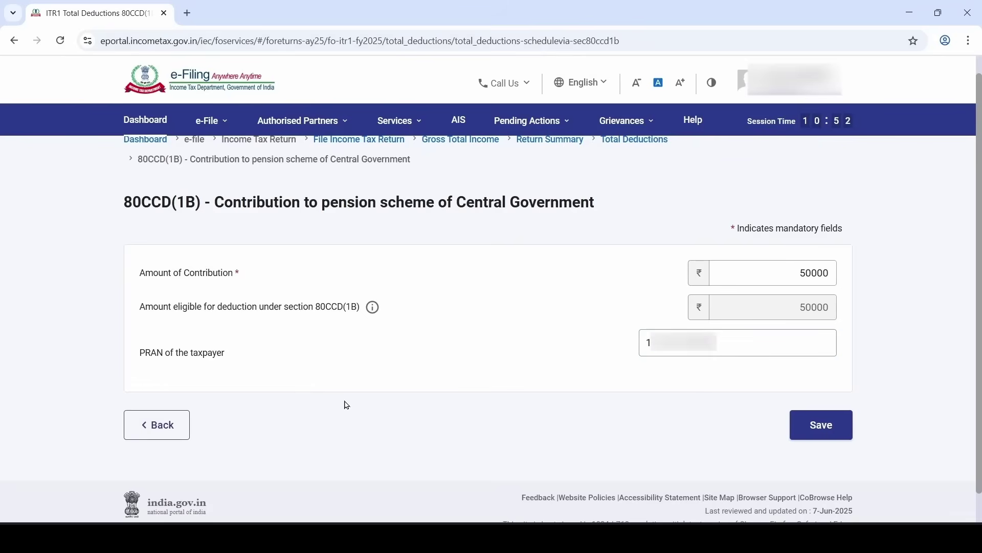
pyautogui.click(828, 430)
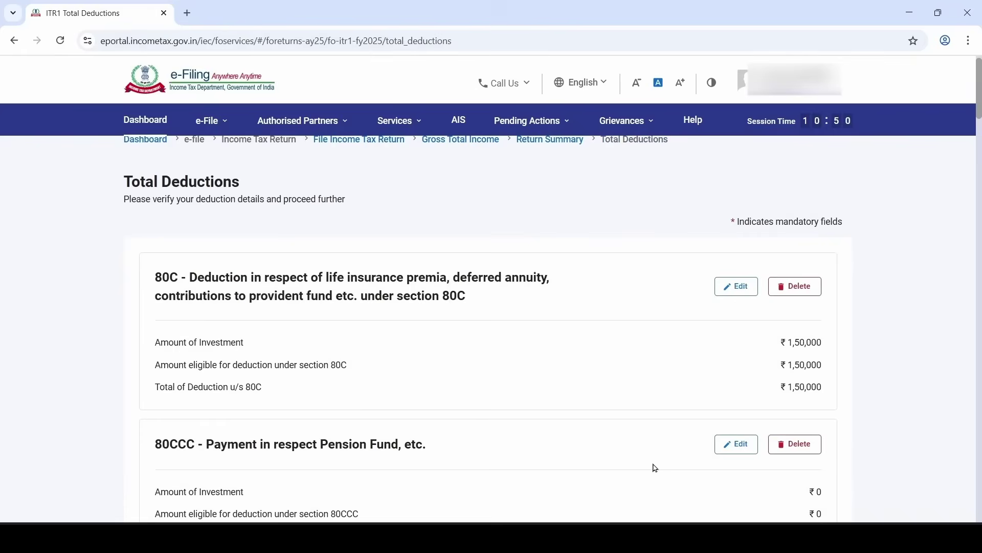
# Step: Open 80D - Deduction in respect of Health Insurance premia for editing and answer No to the self or family senior citizen question
pyautogui.scroll(-3, 568, 431)
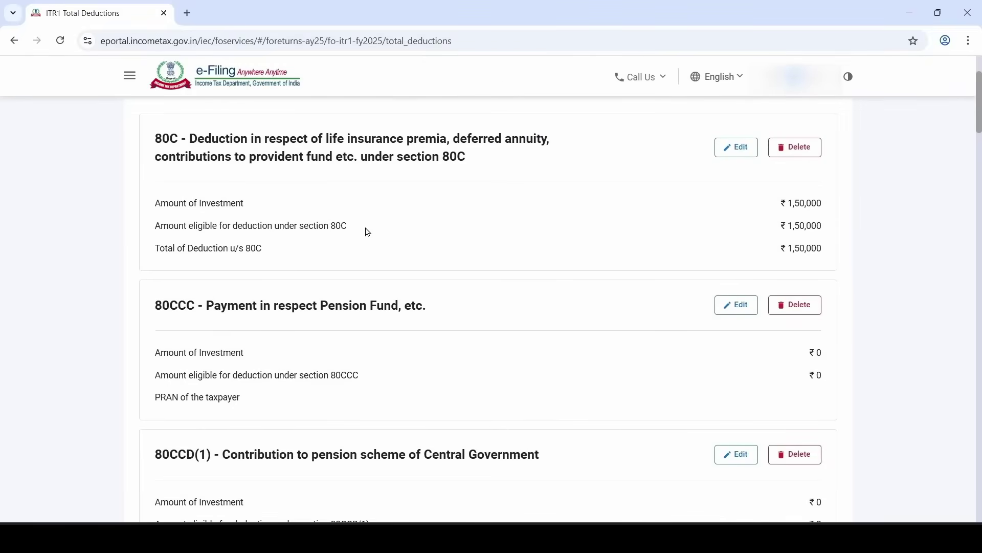
pyautogui.scroll(-7, 704, 261)
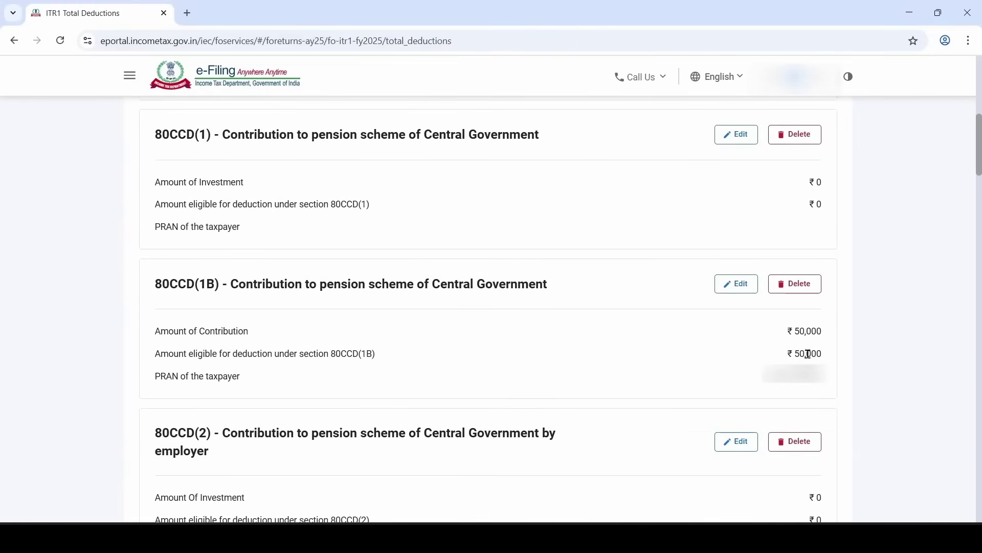
pyautogui.scroll(-2, 624, 362)
pyautogui.scroll(-8, 623, 362)
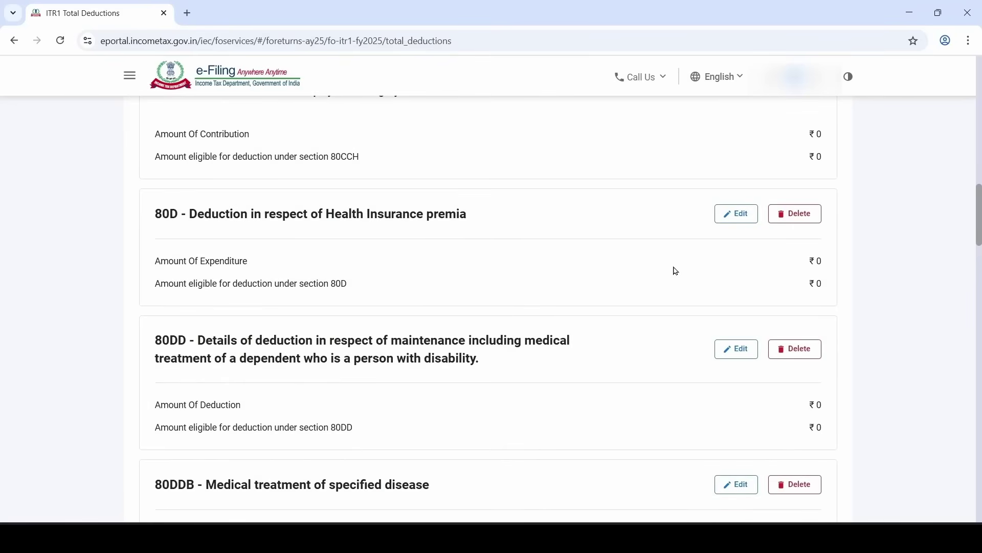
pyautogui.click(753, 217)
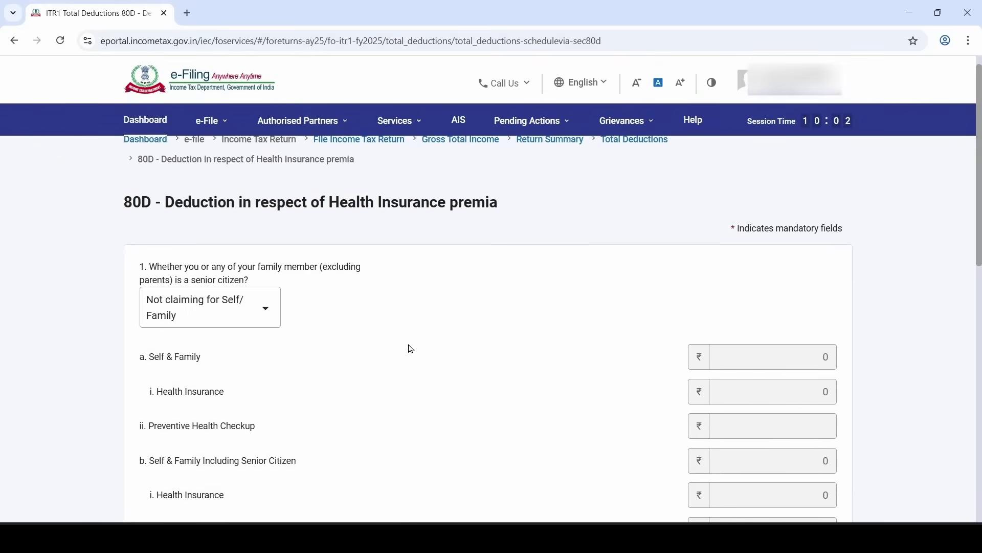
pyautogui.scroll(-3, 411, 349)
pyautogui.click(244, 183)
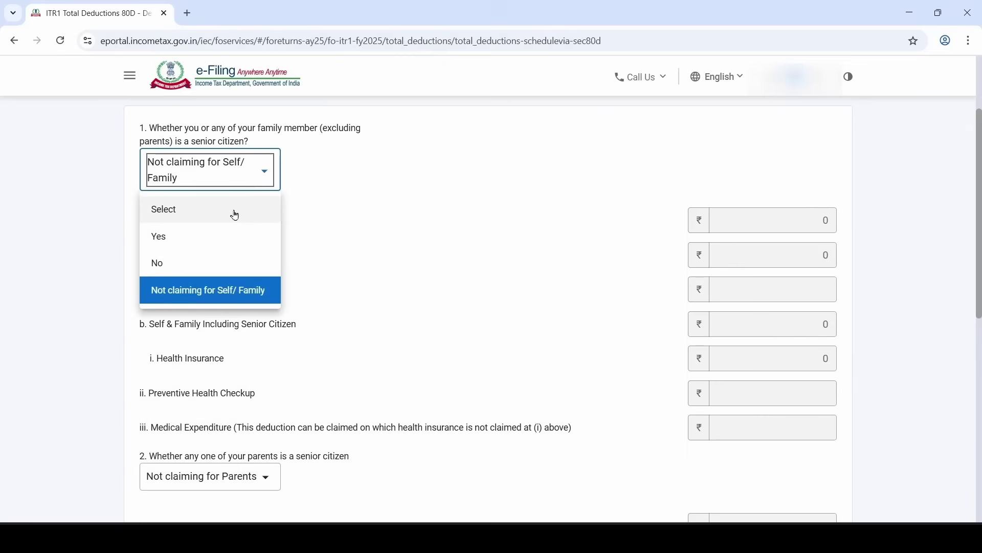
pyautogui.click(205, 266)
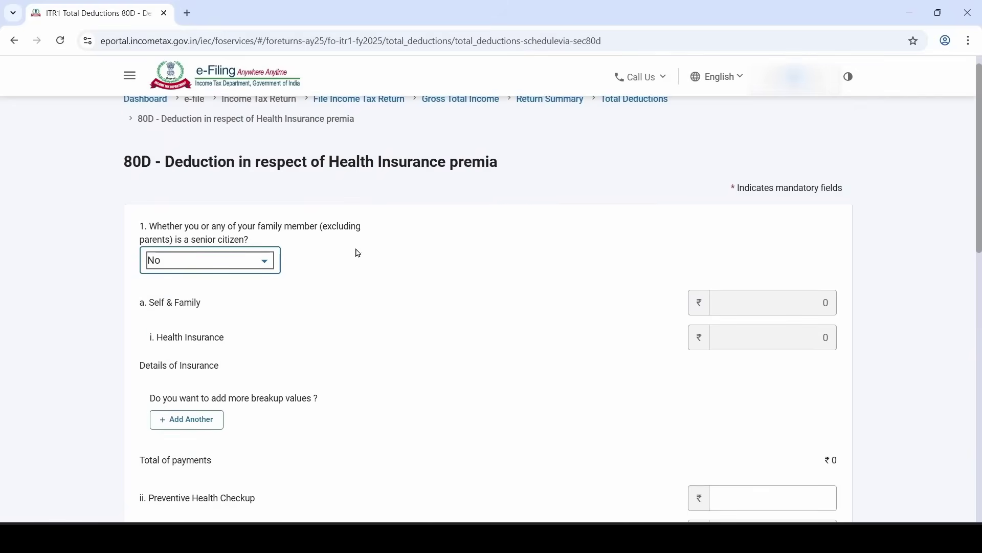
pyautogui.scroll(-2, 351, 279)
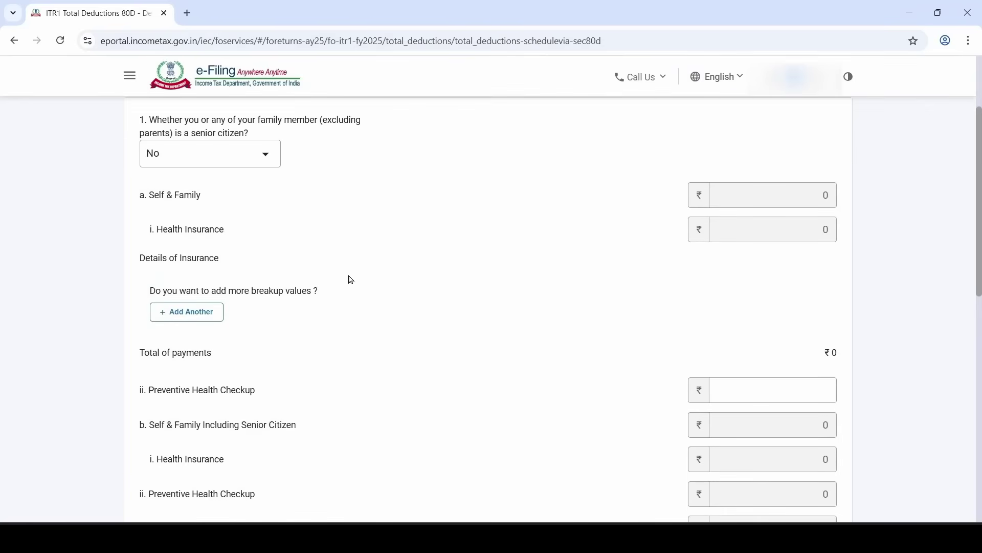
# Step: Add an insurance entry for Self & Family with LIC as the insurer and fill in the policy number
pyautogui.click(180, 323)
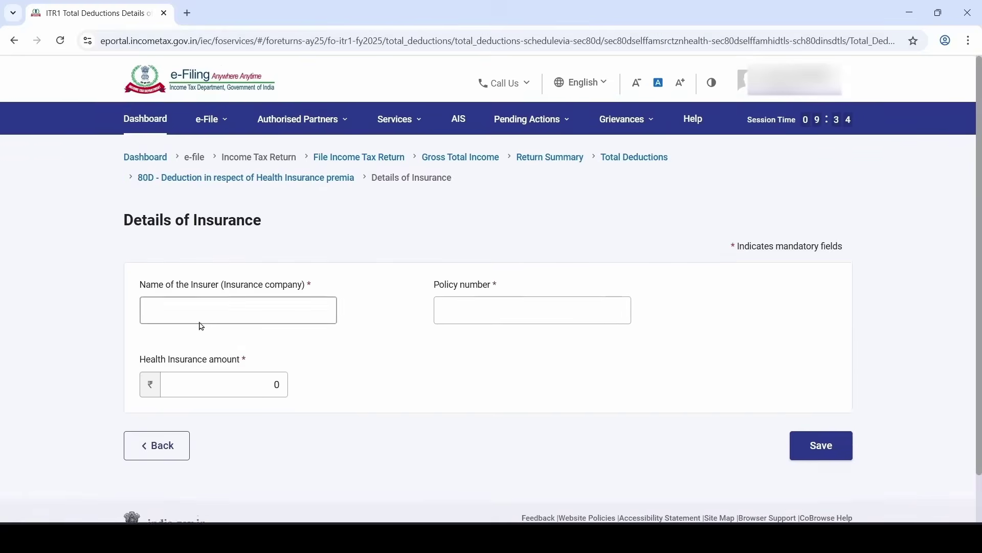
pyautogui.click(245, 297)
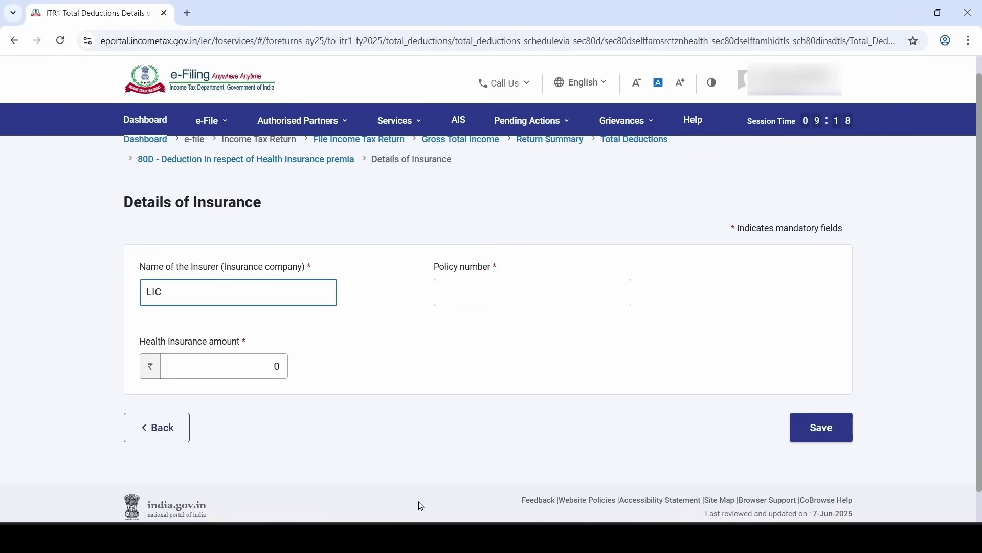
pyautogui.press('Tab')
pyautogui.click(523, 295)
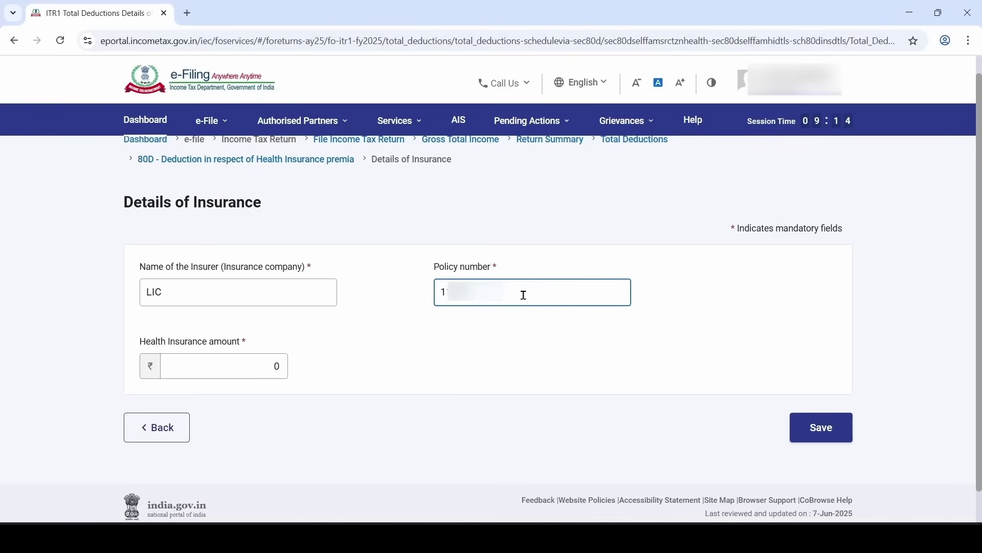
pyautogui.click(461, 350)
# Step: Look up the 80D amount in the Excel Form16 sheet, set the Health Insurance amount to 22914 on the portal, and save the entry
pyautogui.click(213, 362)
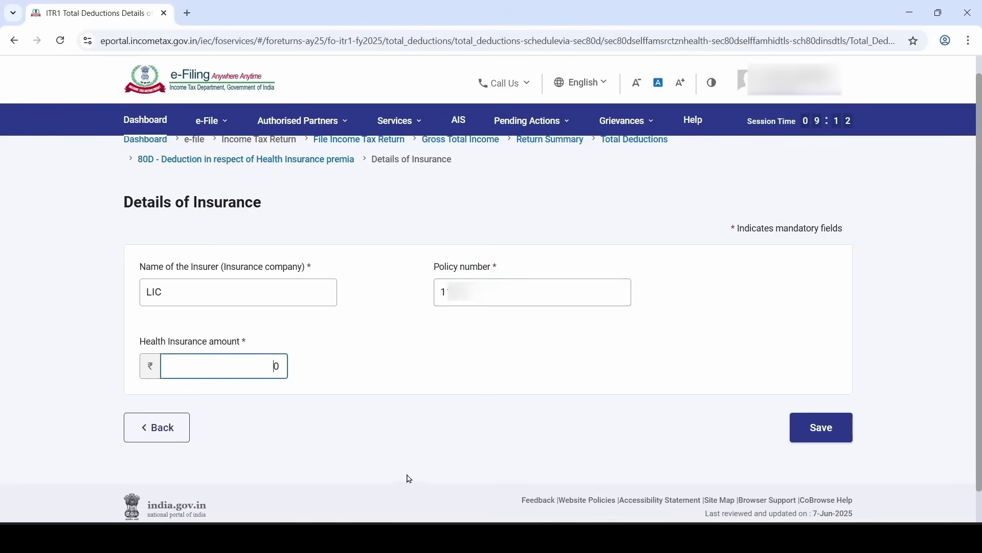
pyautogui.hotkey('alt', 'Tab')
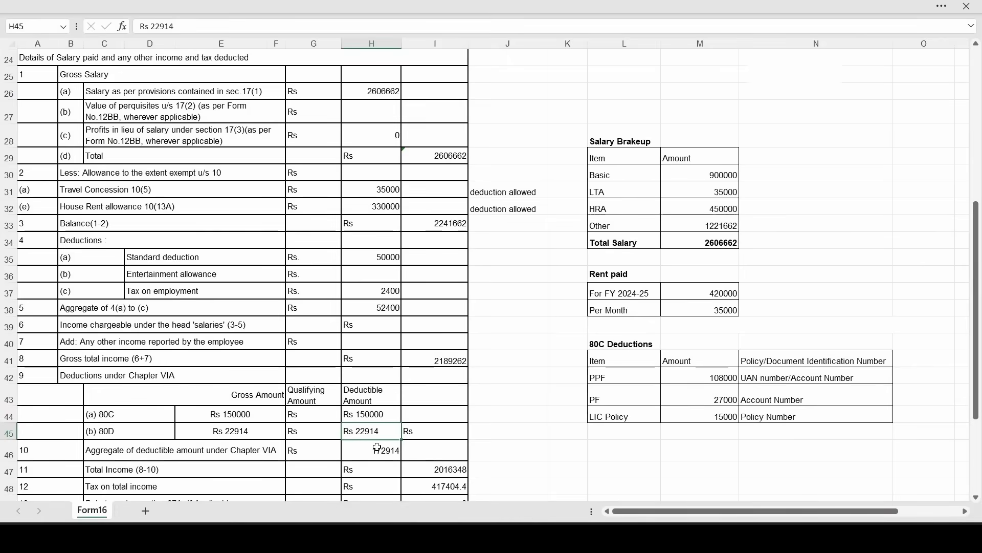
pyautogui.hotkey('alt', 'Tab')
pyautogui.write('22914')
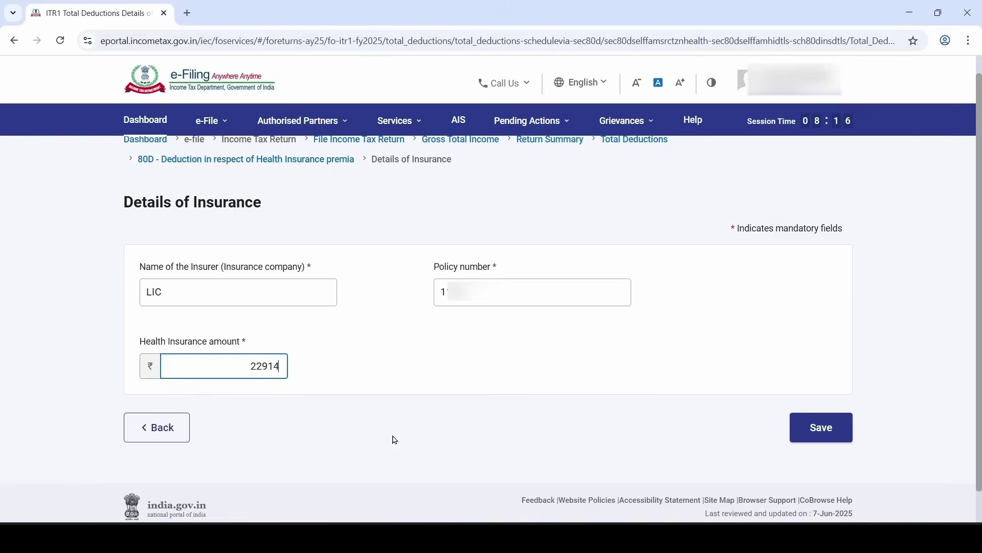
pyautogui.click(823, 433)
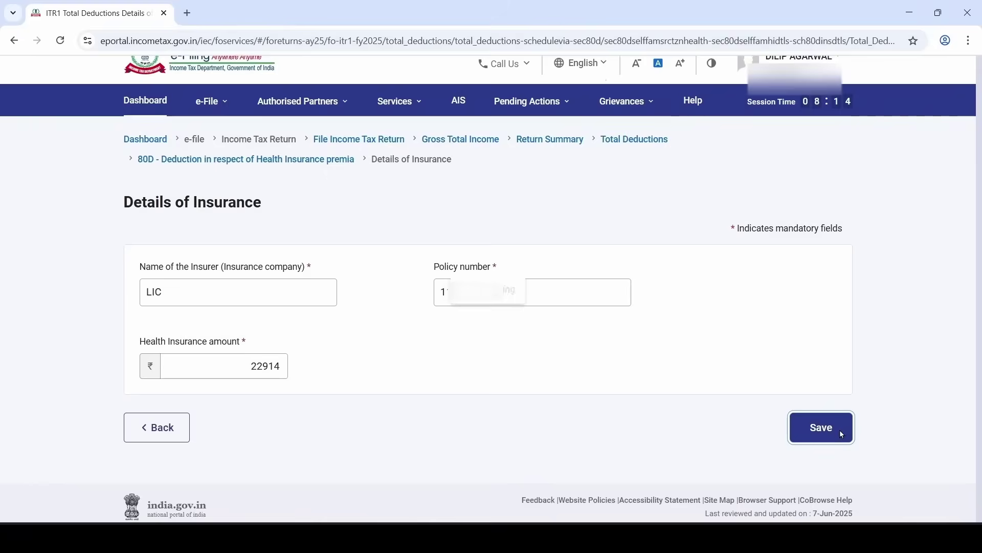
# Step: Review the 80D details, keep Not claiming for Parents, and save the health insurance deduction
pyautogui.scroll(-5, 479, 392)
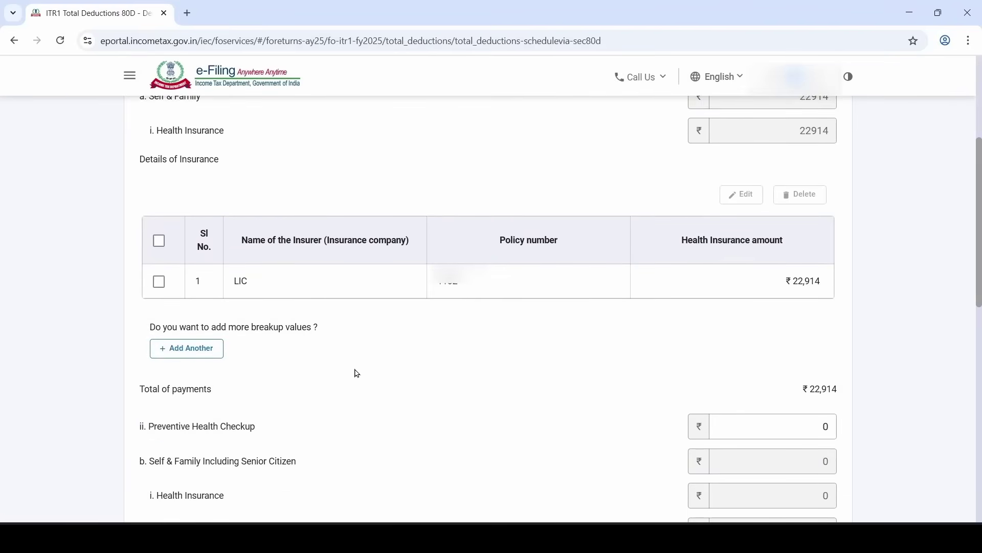
pyautogui.scroll(-8, 346, 377)
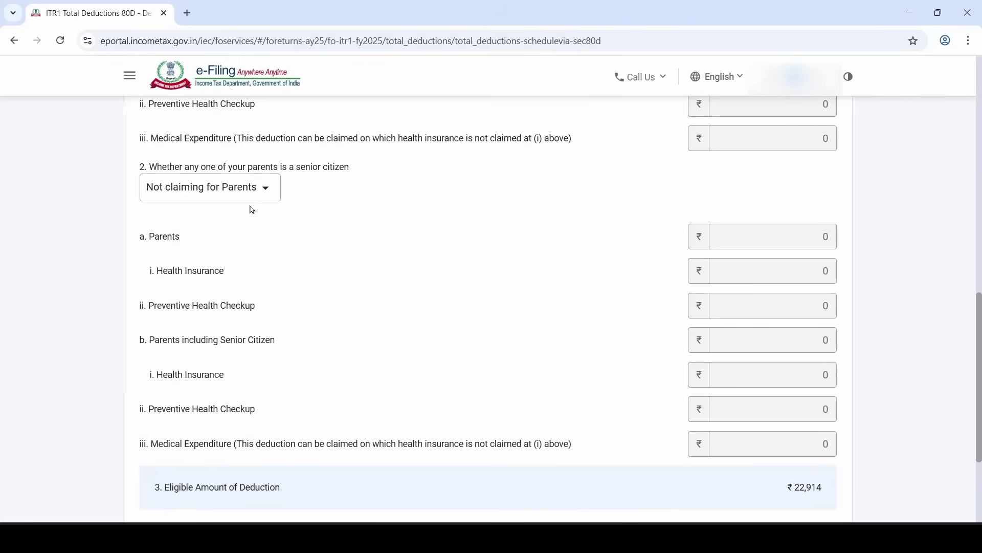
pyautogui.scroll(-1, 254, 197)
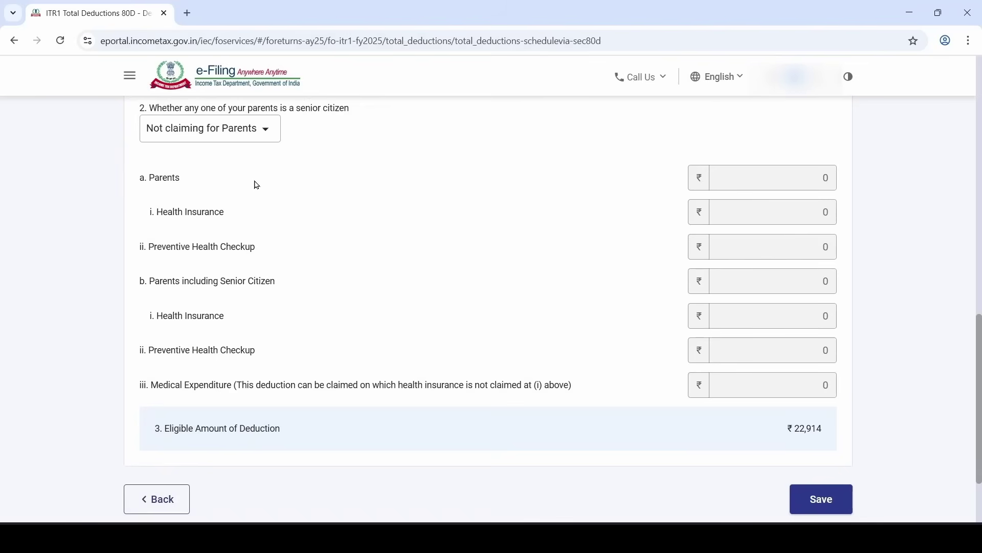
pyautogui.click(820, 500)
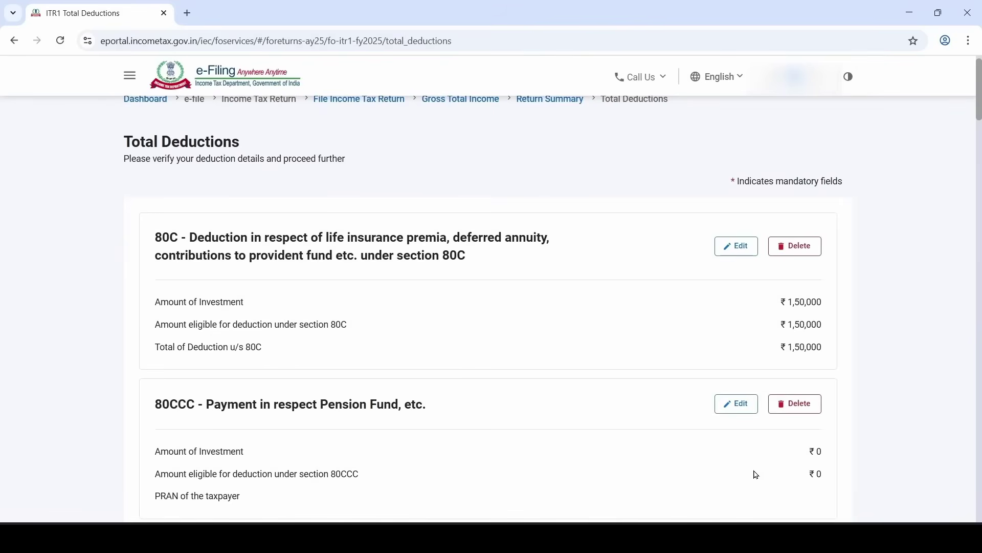
# Step: Open 80TTA - Interest on savings bank account for editing from the Total Deductions list
pyautogui.scroll(-20, 120, 294)
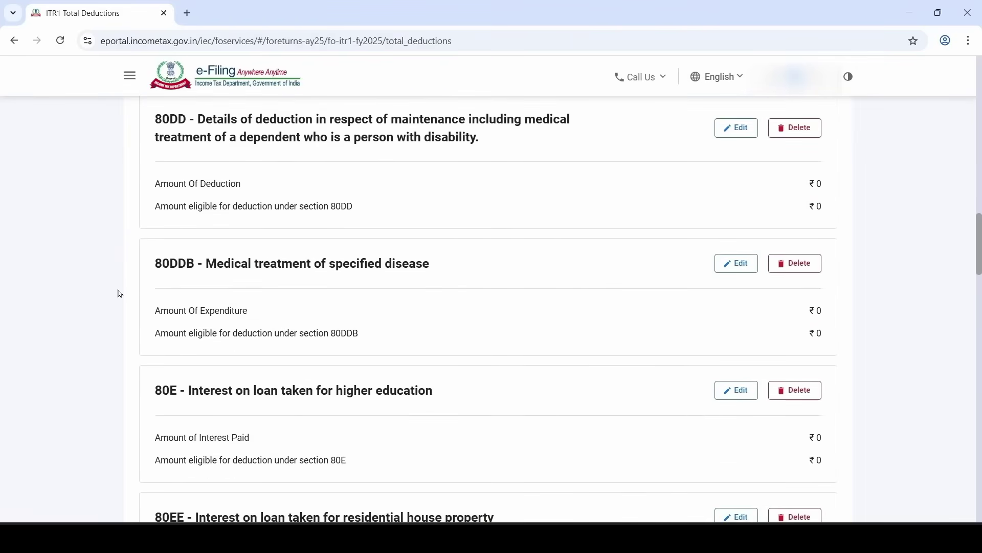
pyautogui.scroll(-2, 120, 294)
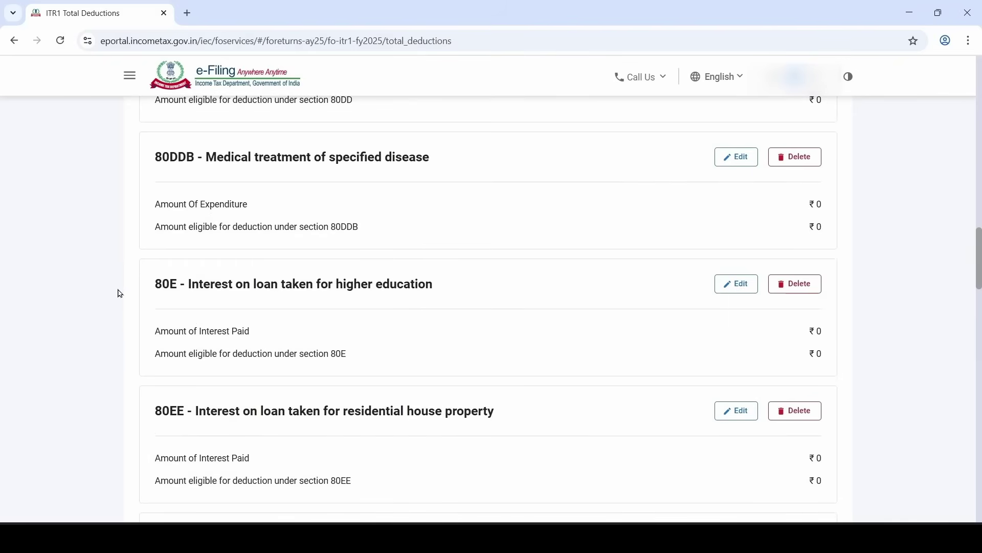
pyautogui.scroll(-18, 121, 293)
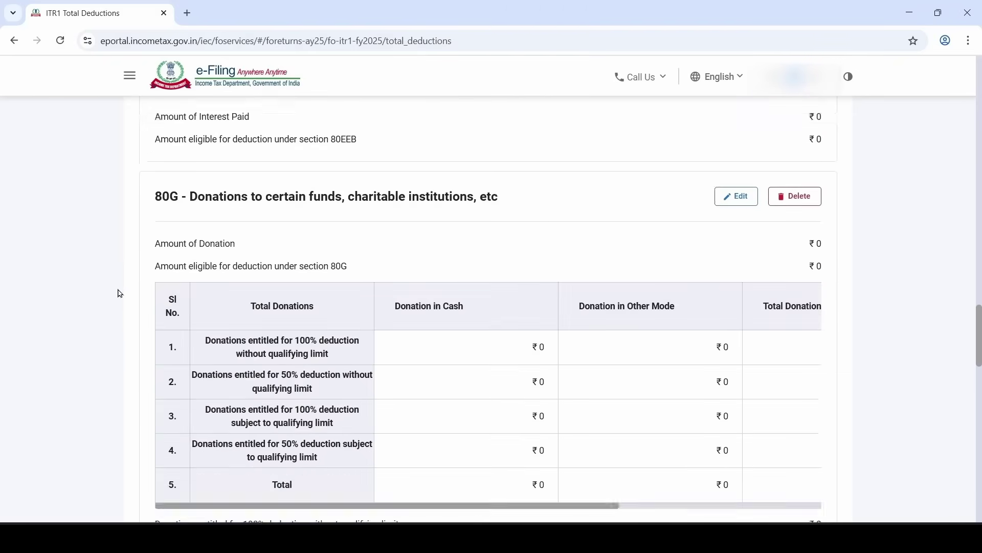
pyautogui.scroll(-6, 121, 294)
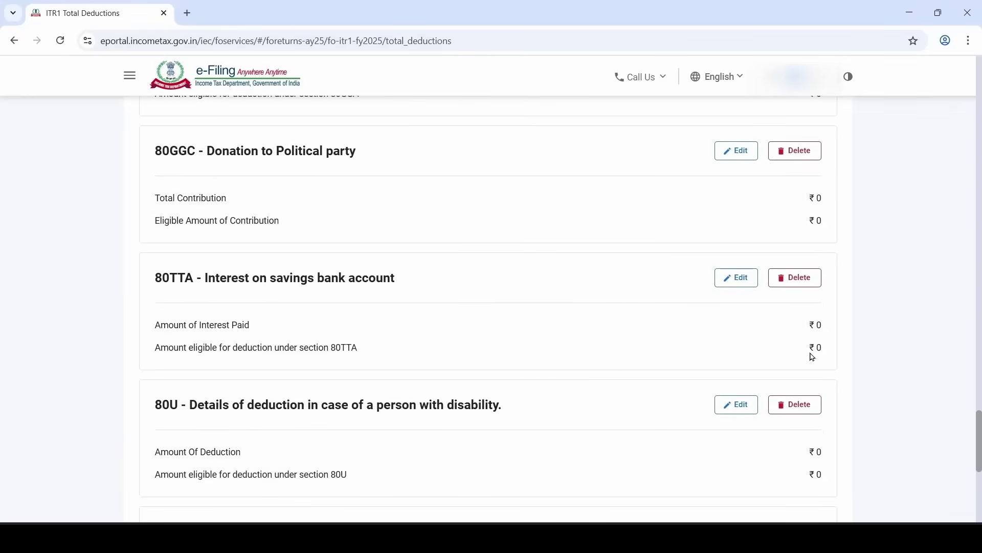
pyautogui.click(747, 278)
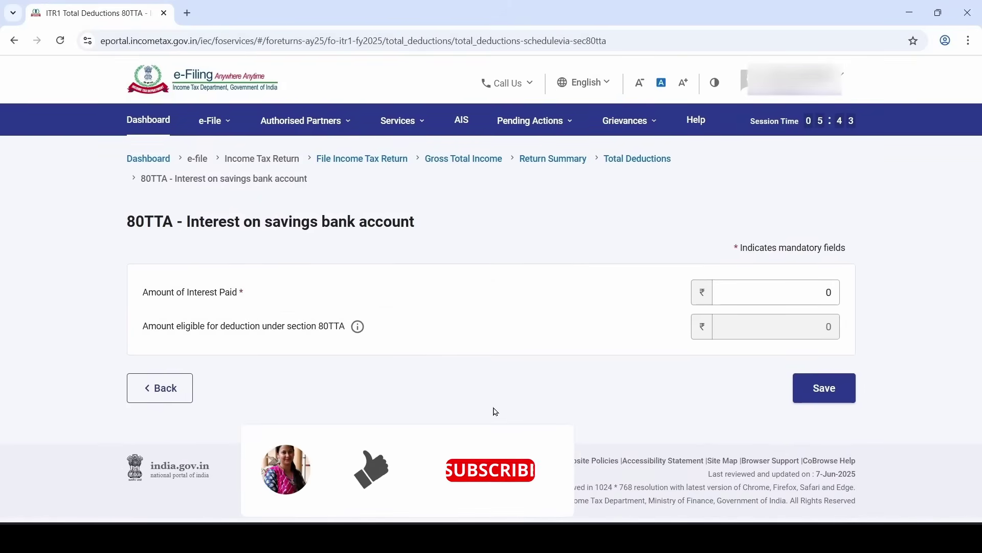
# Step: Try an Amount of Interest Paid of 10000 under section 80TTA to check the eligible deduction
pyautogui.click(763, 294)
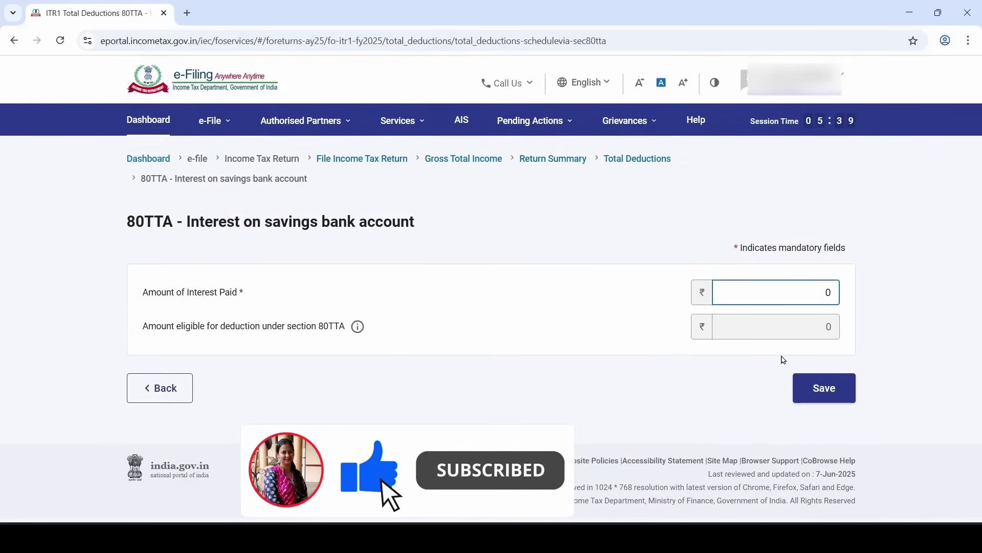
pyautogui.write('1')
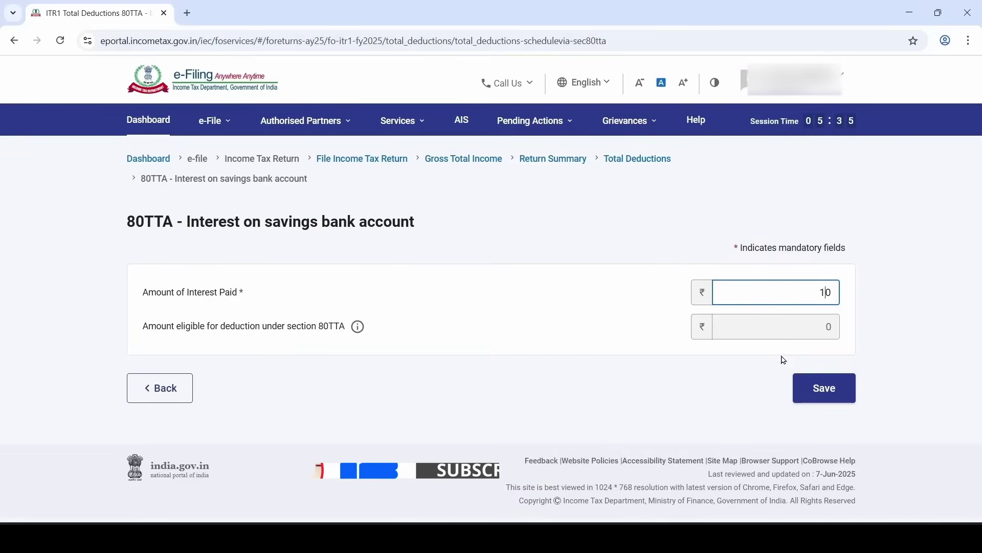
pyautogui.write('000')
pyautogui.click(597, 319)
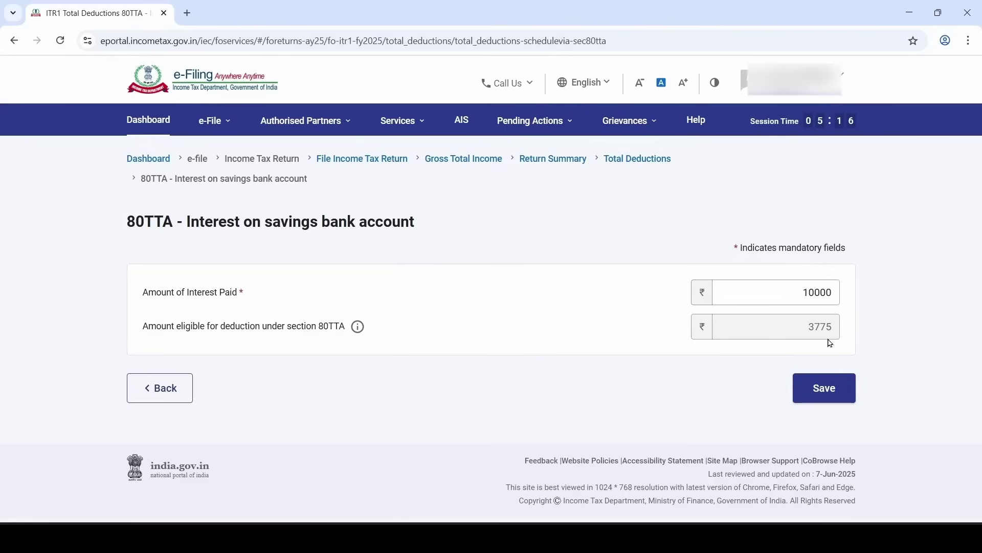
# Step: Set the Amount of Interest Paid under section 80TTA to 3775 and save the deduction
pyautogui.click(794, 298)
pyautogui.moveTo(798, 294); pyautogui.dragTo(893, 297)
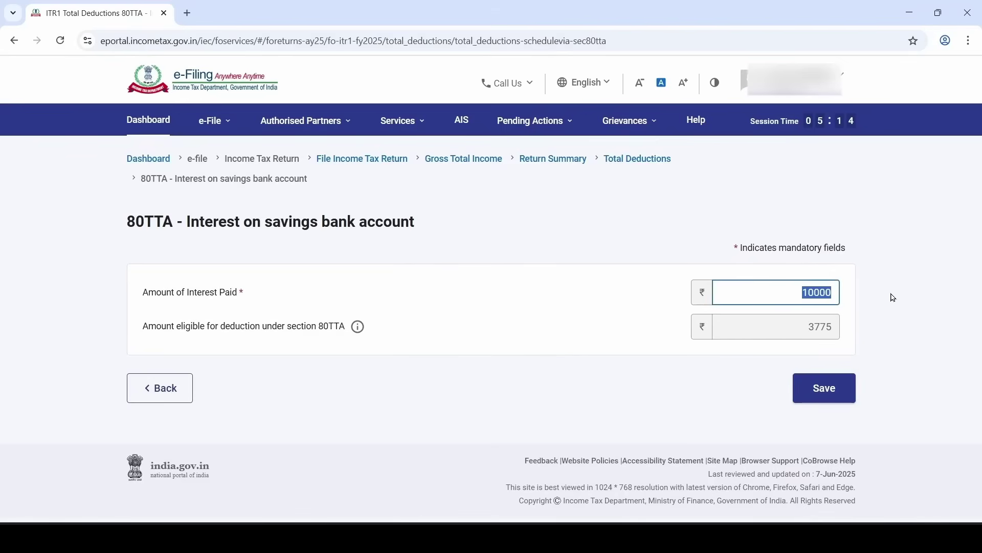
pyautogui.write('3775')
pyautogui.click(625, 323)
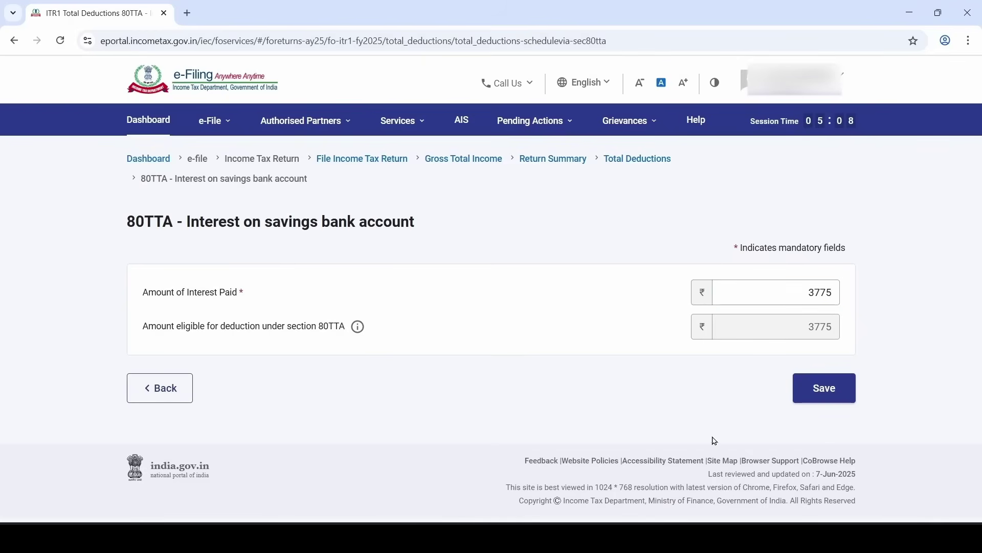
pyautogui.click(841, 395)
# Step: Review the section-wise amounts in Total Deductions through to the overall total, and confirm the schedule
pyautogui.scroll(-1, 120, 294)
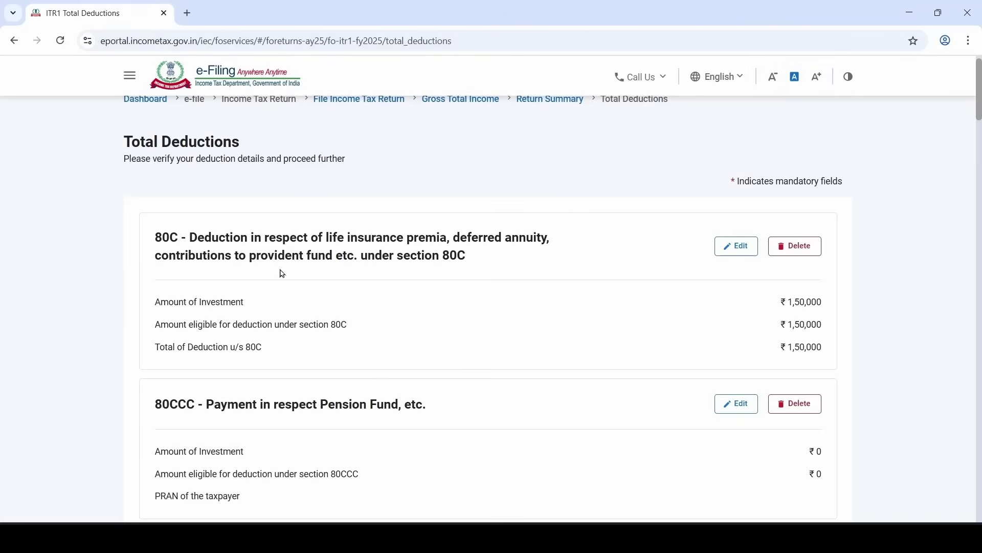
pyautogui.scroll(-20, 642, 231)
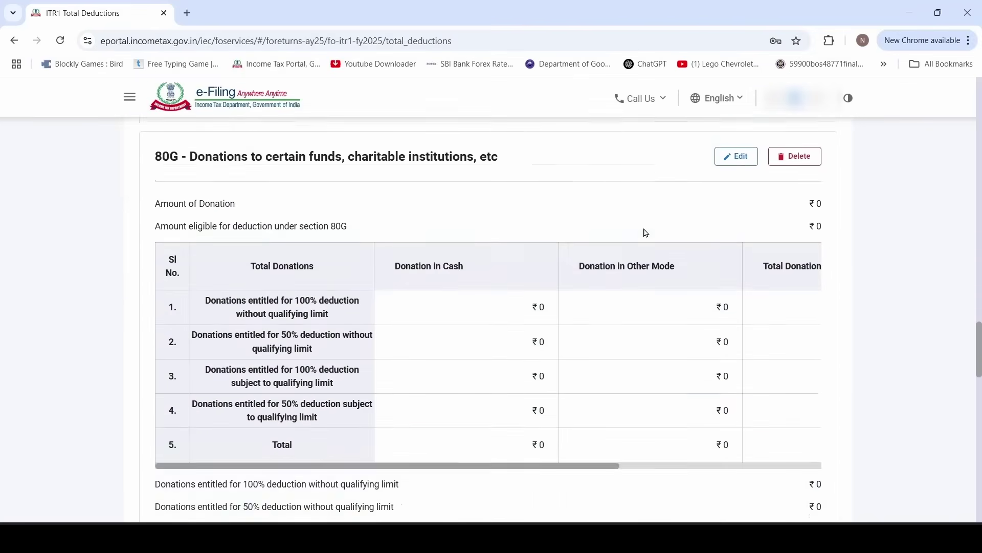
pyautogui.scroll(-10, 645, 233)
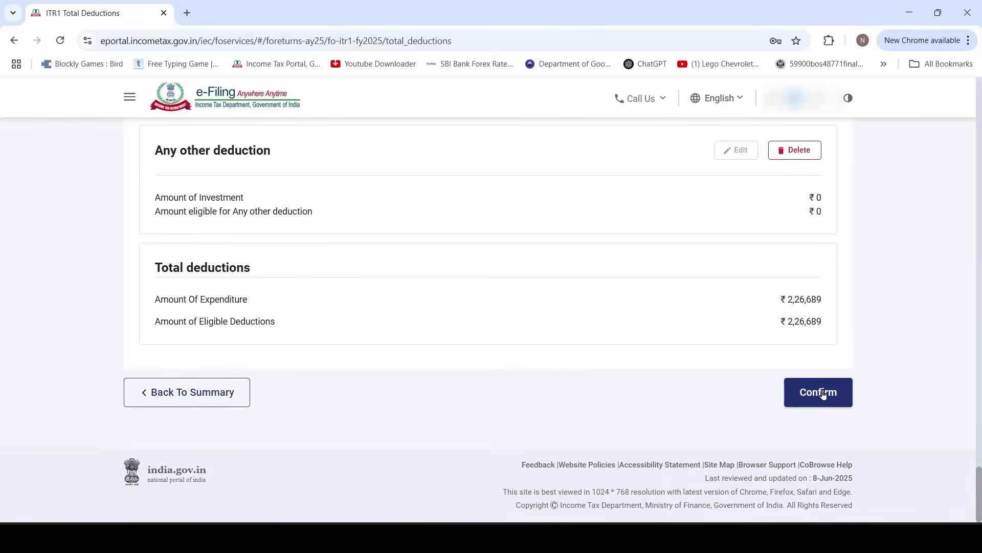
pyautogui.click(810, 395)
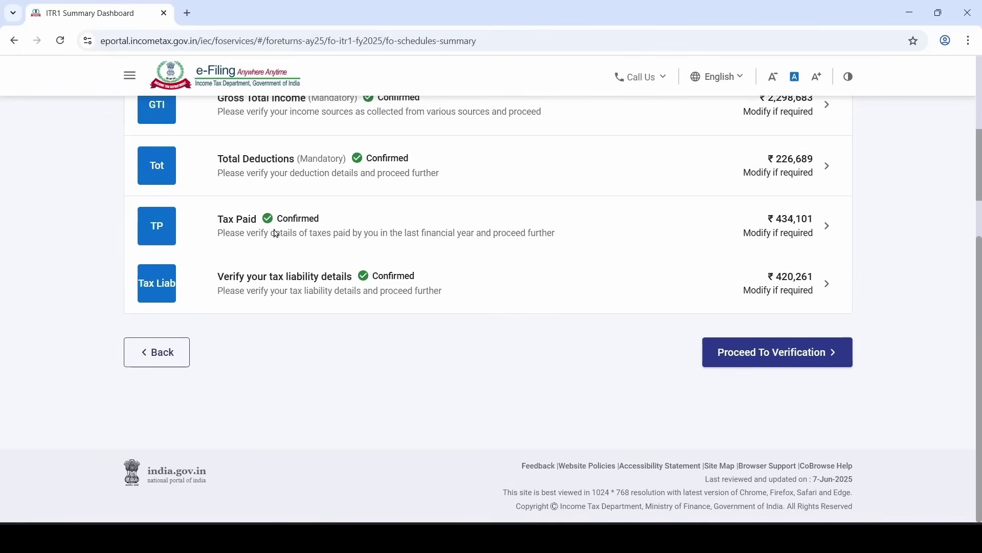
# Step: Open the Tax Paid schedule from the return summary, check the Total Taxes Paid, and confirm it
pyautogui.click(294, 227)
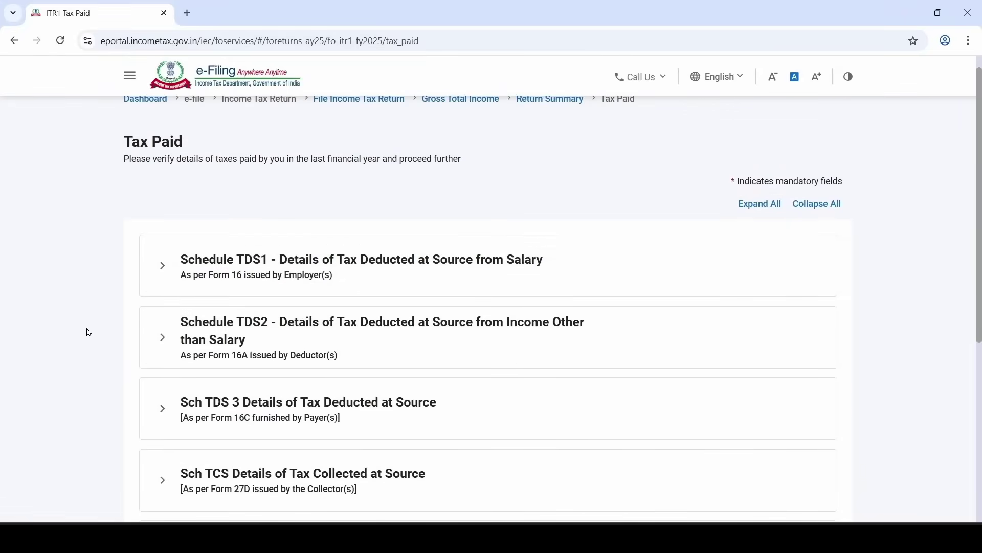
pyautogui.scroll(-6, 89, 333)
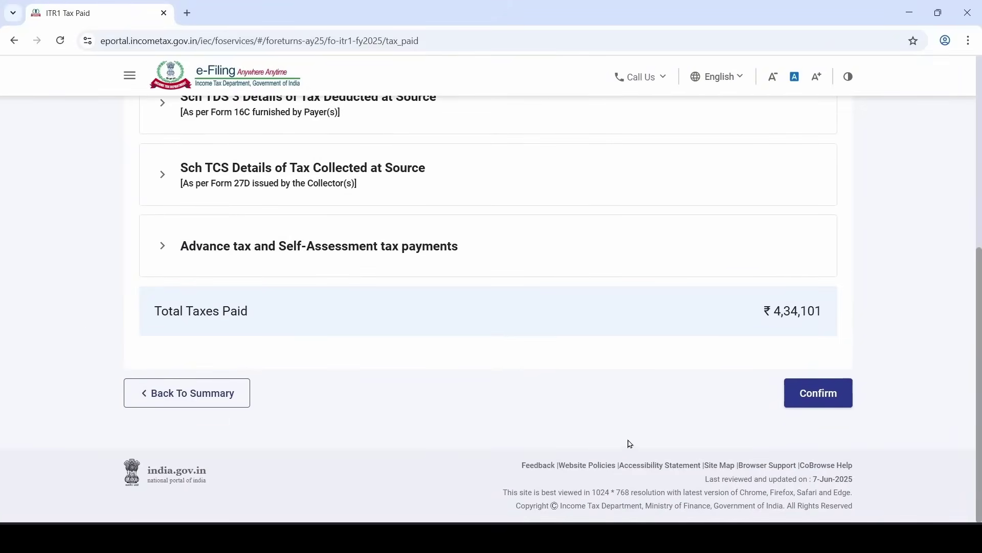
pyautogui.click(846, 394)
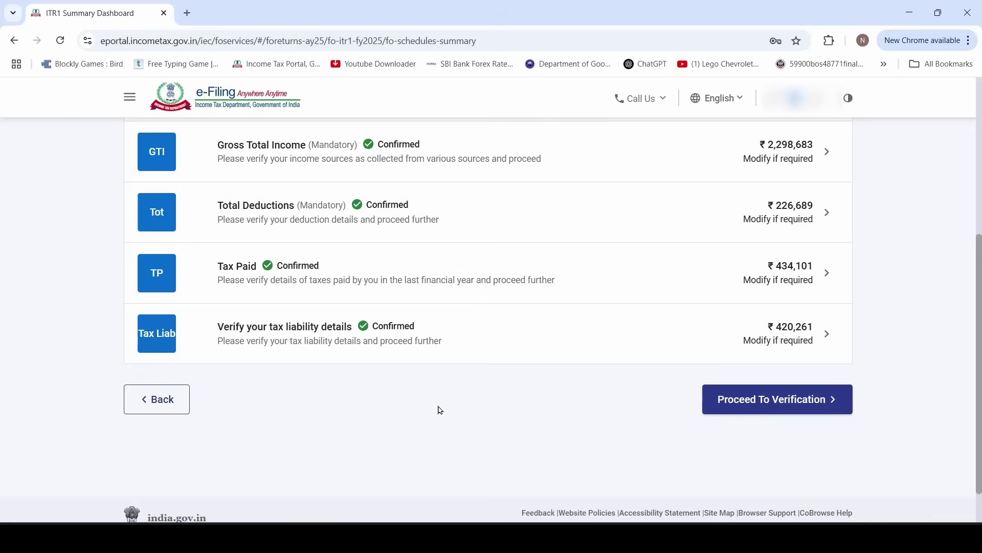
# Step: Open Verify your tax liability details, review the income, tax payable, interest and fee computations, and confirm them
pyautogui.click(347, 338)
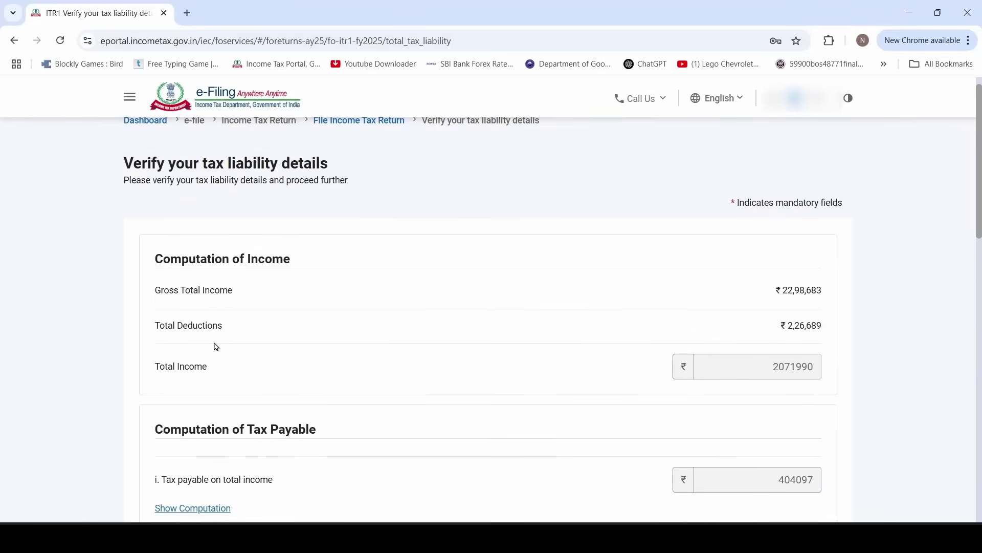
pyautogui.scroll(-2, 290, 367)
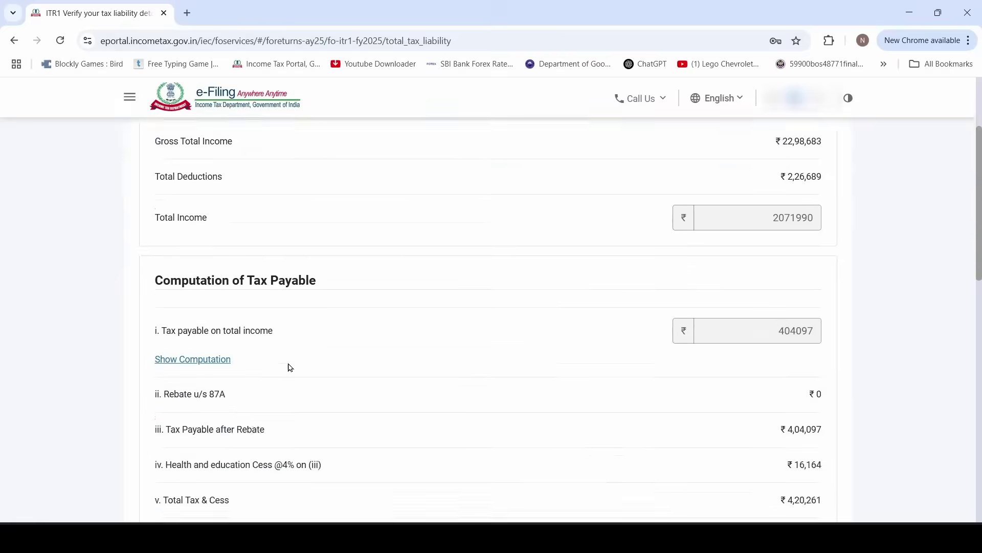
pyautogui.scroll(-2, 290, 368)
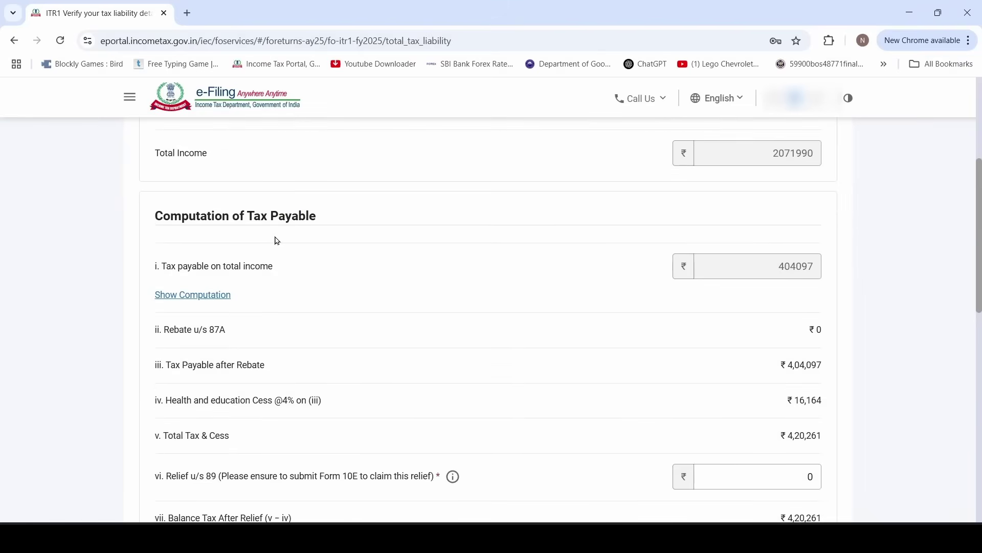
pyautogui.scroll(-10, 311, 238)
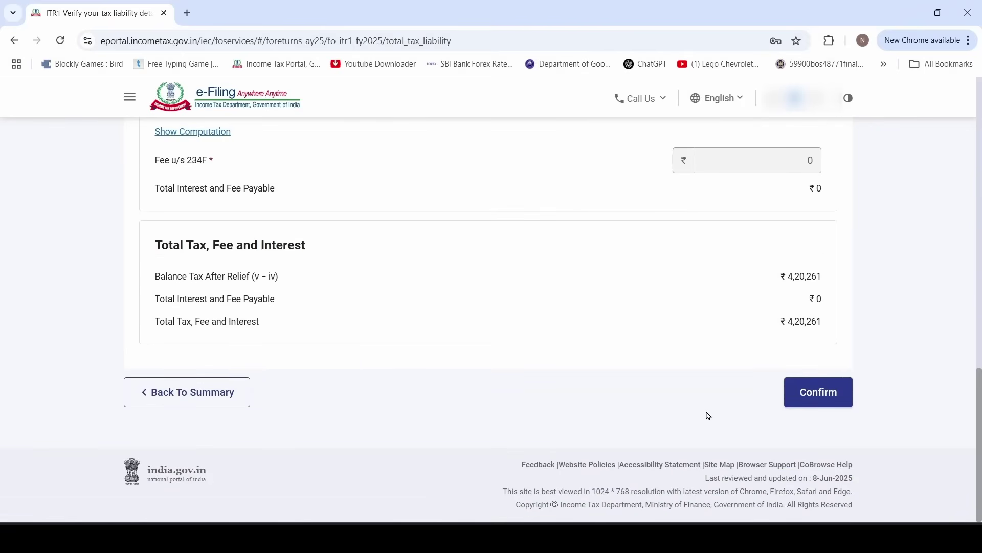
pyautogui.click(814, 395)
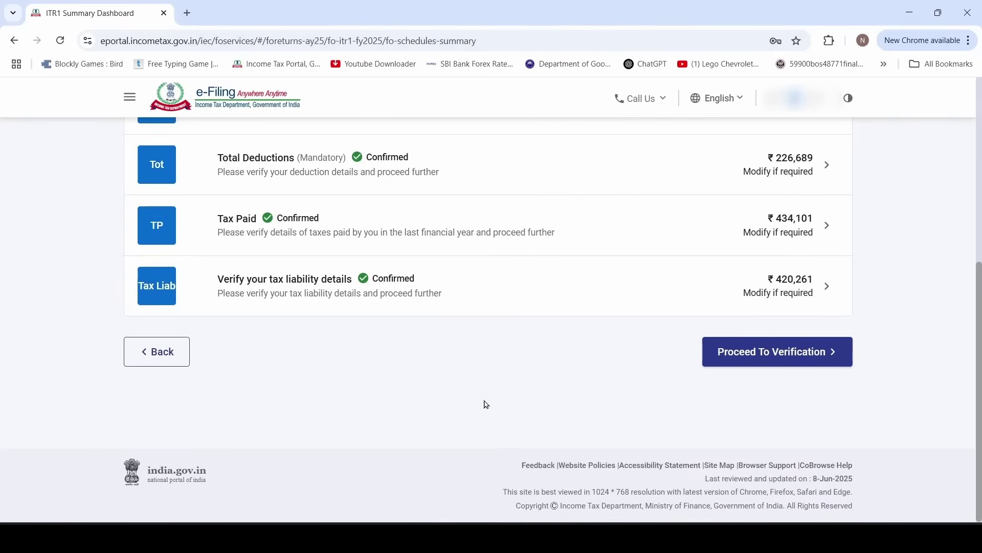
# Step: Proceed to verification, review the tax summary from gross total income to the refund amount, and continue to previewing and submitting the return
pyautogui.click(759, 357)
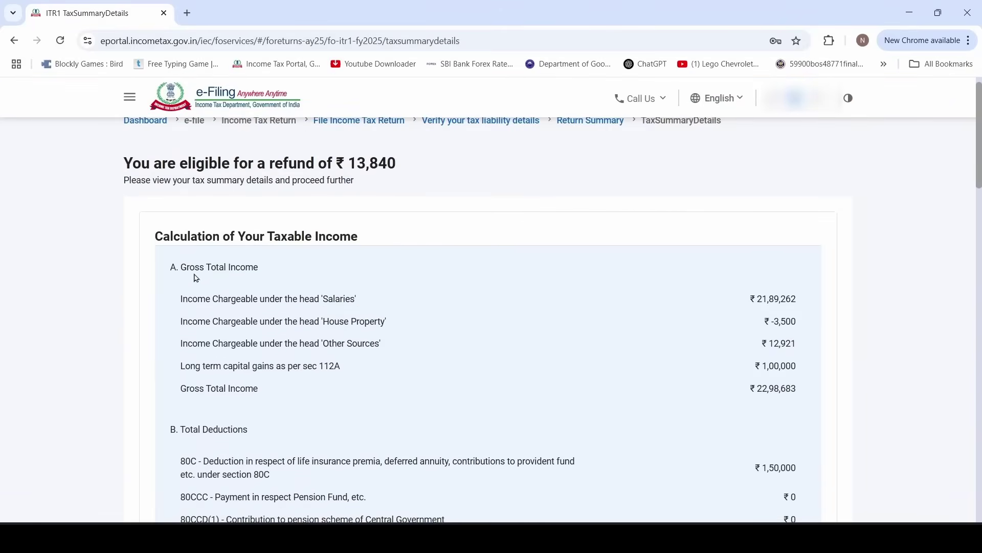
pyautogui.scroll(-4, 266, 281)
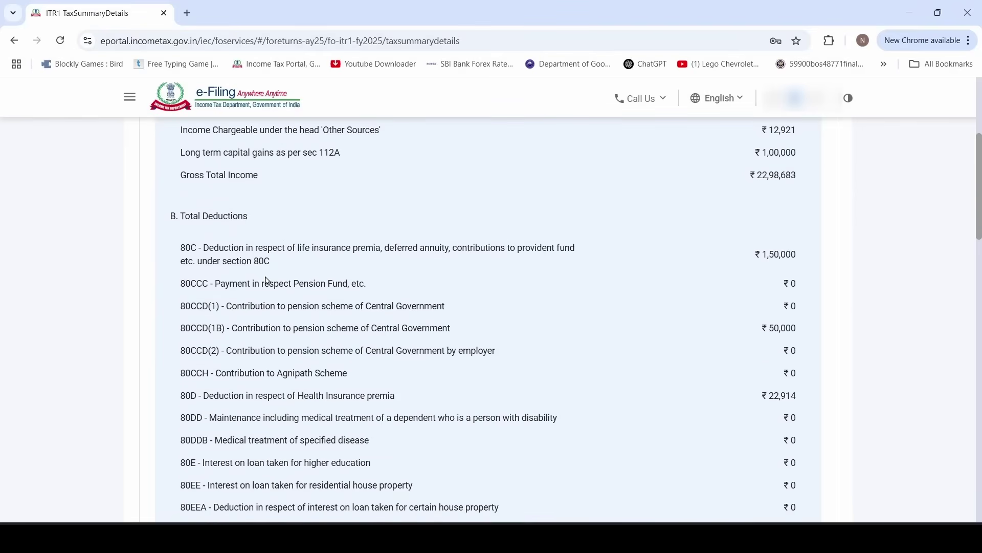
pyautogui.scroll(-2, 726, 304)
pyautogui.scroll(-8, 726, 304)
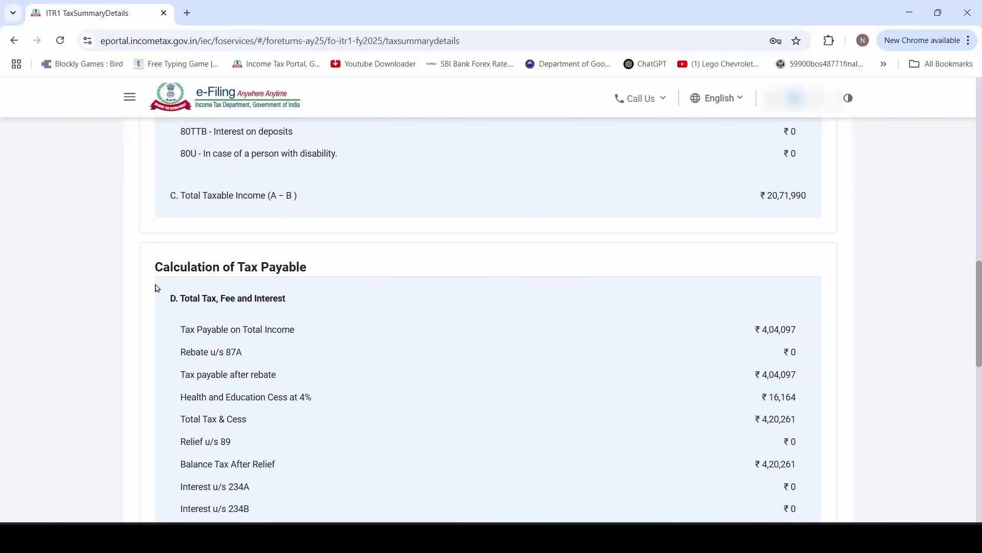
pyautogui.scroll(-8, 502, 329)
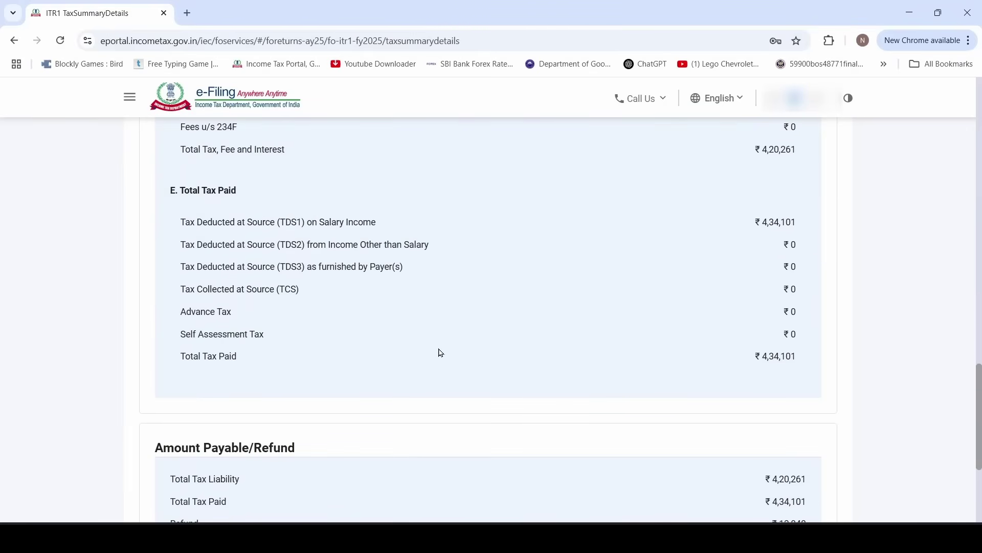
pyautogui.scroll(-4, 441, 352)
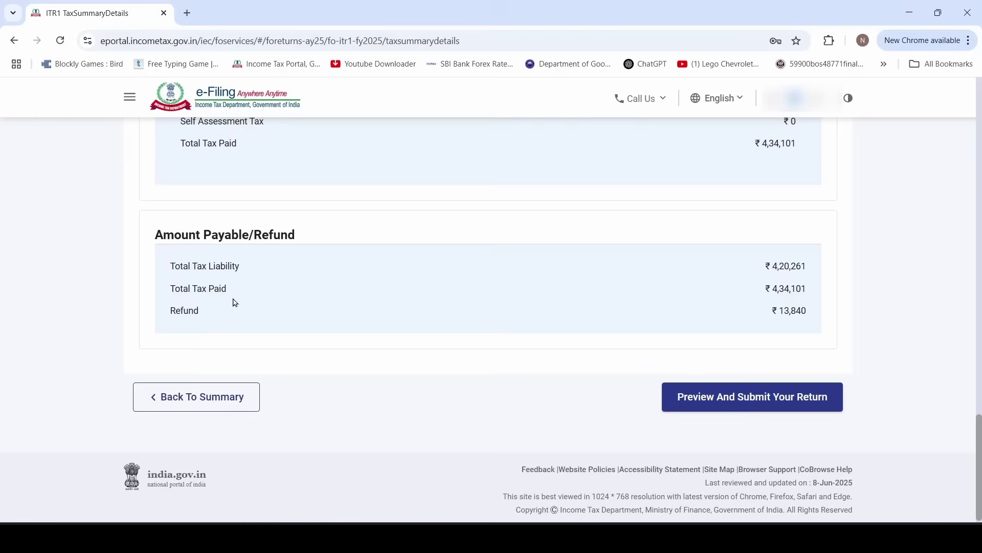
pyautogui.moveTo(758, 315); pyautogui.dragTo(809, 318)
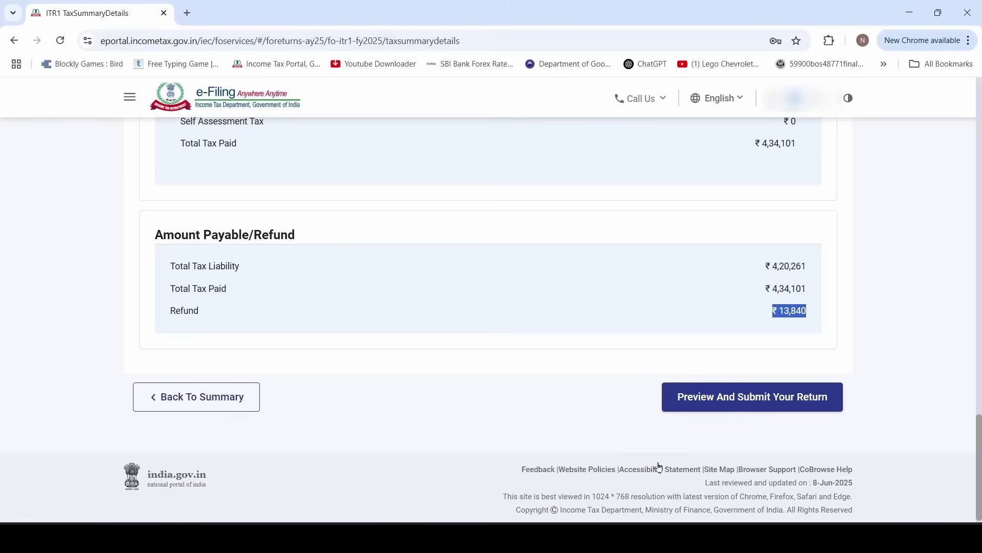
pyautogui.click(745, 401)
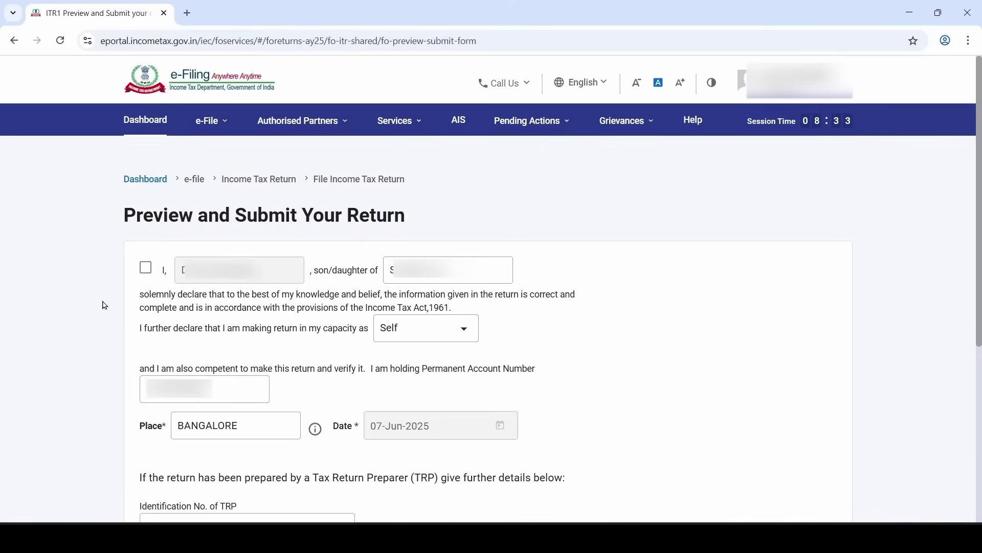
# Step: Accept the declaration for the return, leave the Tax Return Preparer details blank, and proceed to validation
pyautogui.scroll(-3, 100, 304)
pyautogui.click(146, 129)
pyautogui.scroll(-2, 189, 245)
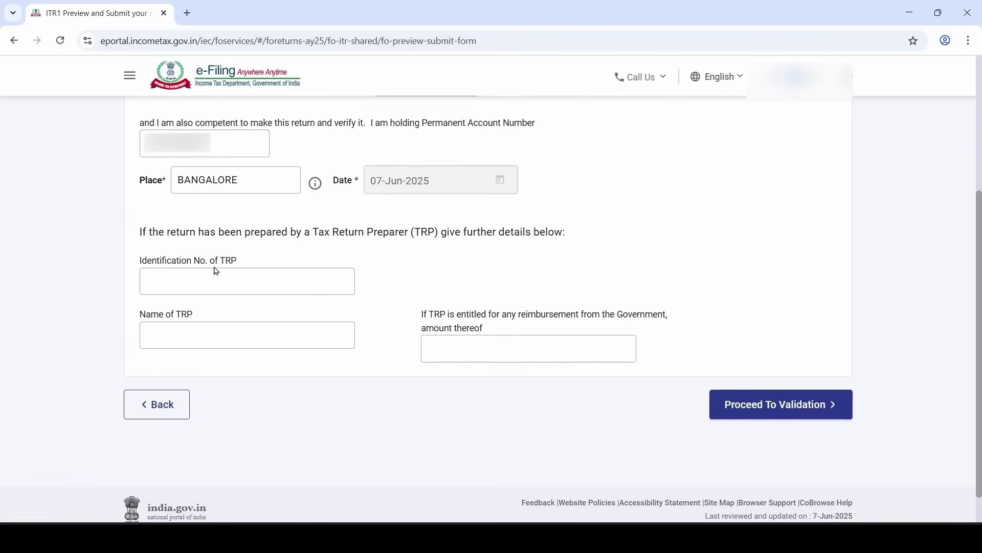
pyautogui.click(797, 411)
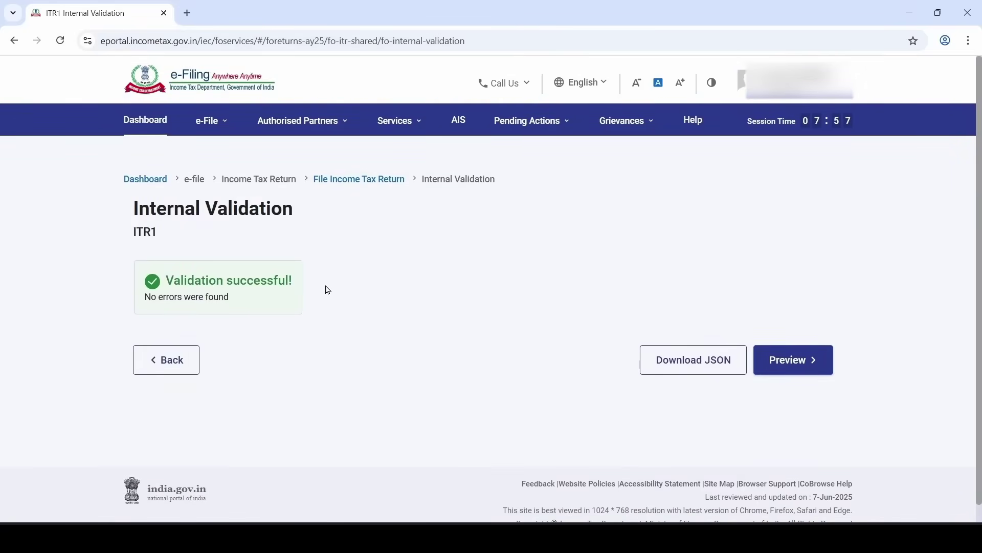
# Step: Preview the validated ITR-1 return and submit it to upload level validation
pyautogui.click(811, 362)
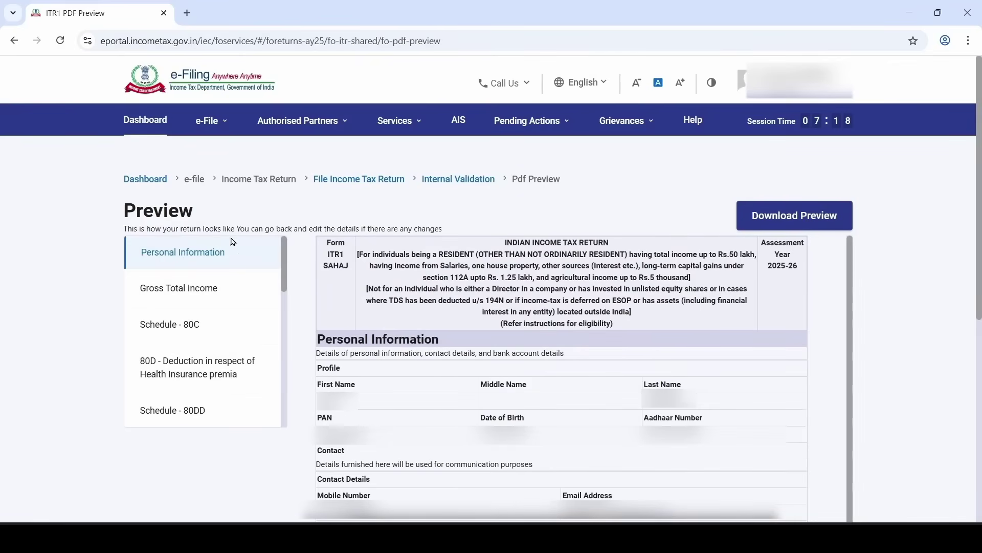
pyautogui.scroll(-5, 219, 438)
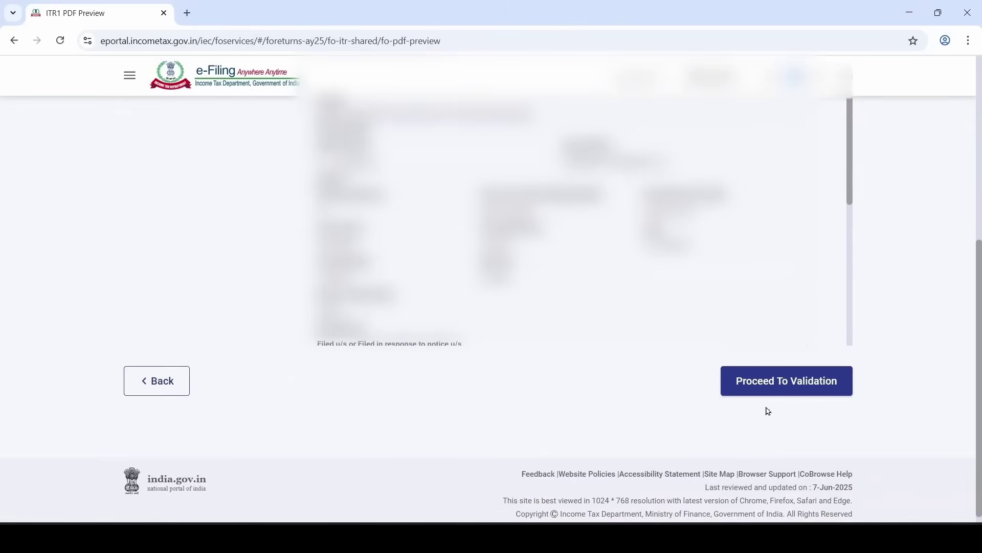
pyautogui.click(788, 392)
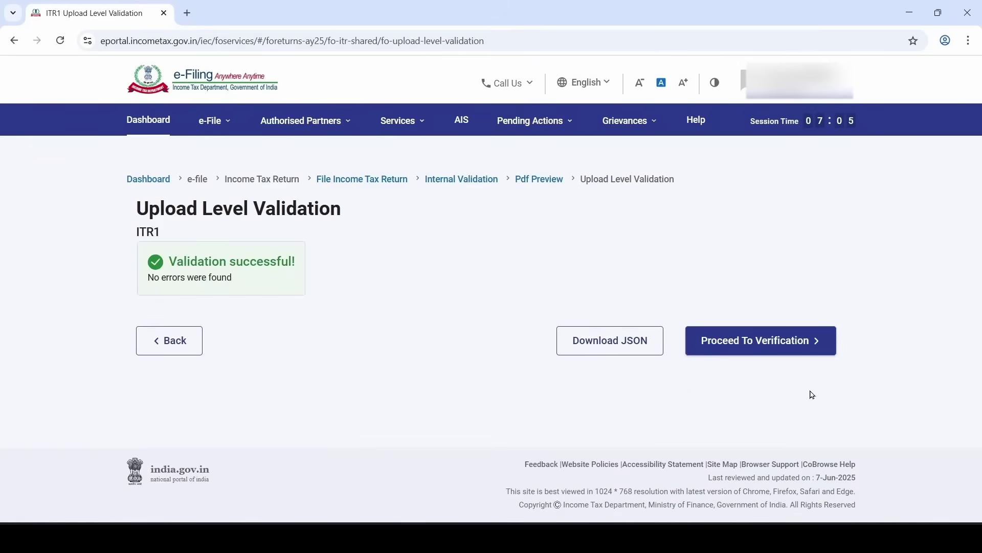
# Step: Proceed to verification of the validated return and select E-Verify Now as the verification method
pyautogui.click(797, 348)
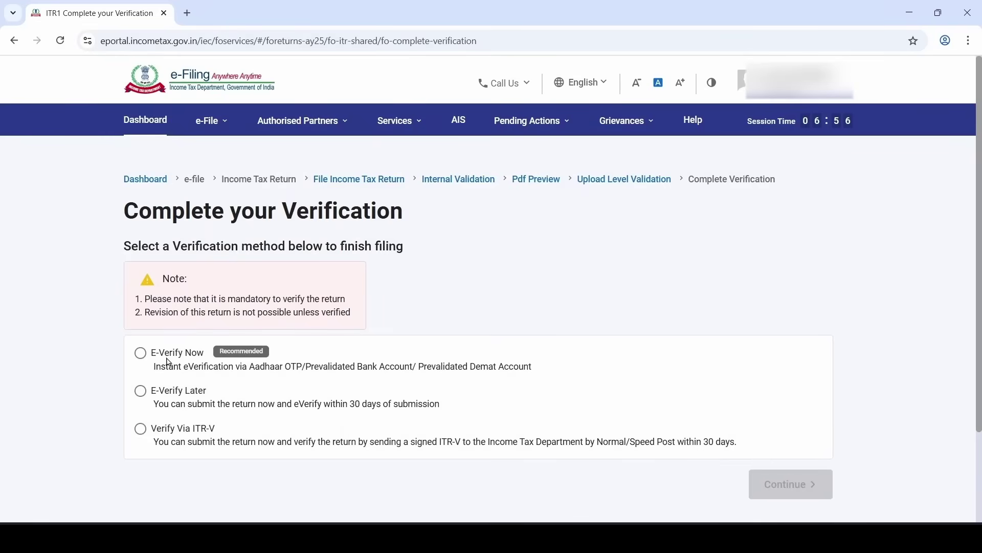
pyautogui.click(140, 353)
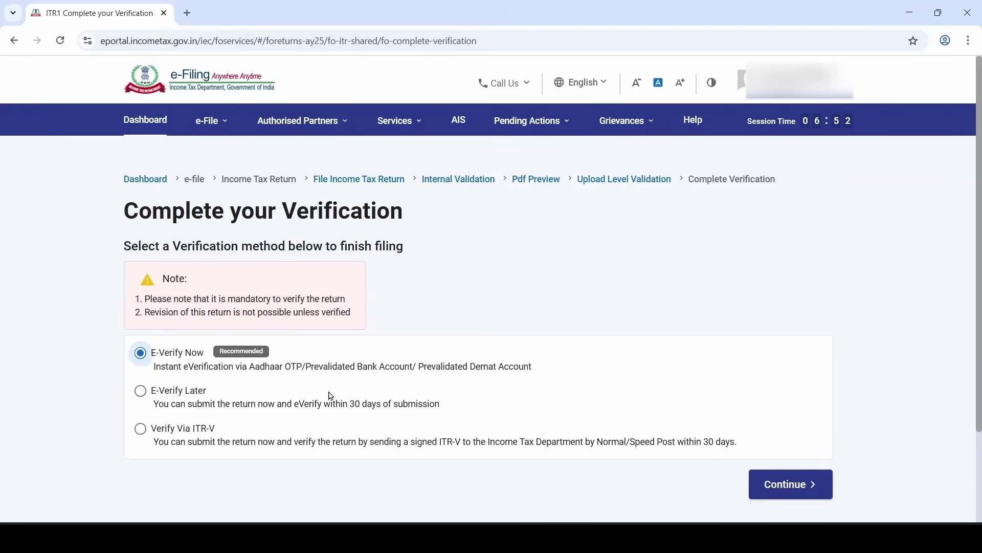